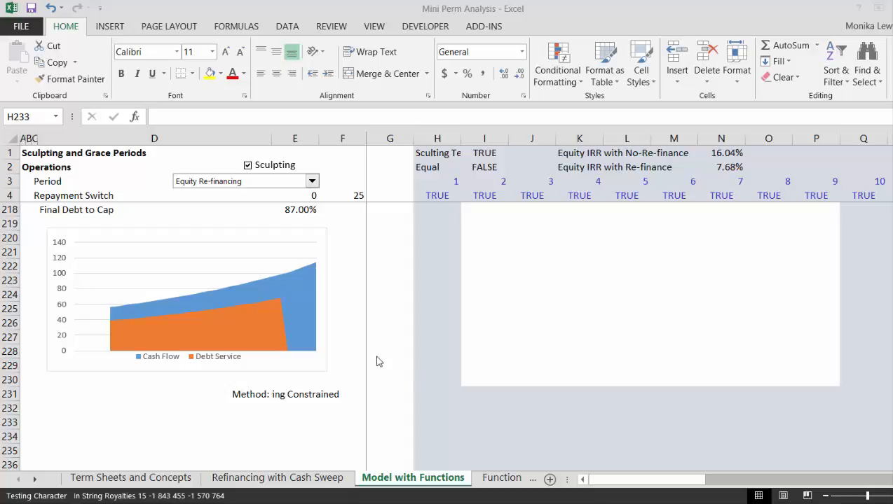
# Review the Model with Functions sheet from the result rows back up to the operating cases and tax assumptions
pyautogui.click(427, 336)
pyautogui.press('pageup')
pyautogui.press('pageup')
pyautogui.press('pageup')
pyautogui.press('pageup')
pyautogui.press('pageup')
pyautogui.press('pageup')
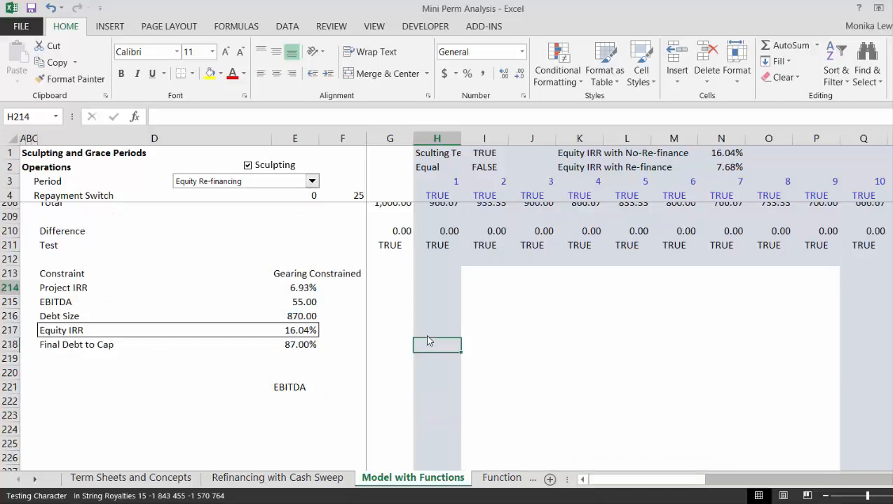
pyautogui.press('pageup')
pyautogui.press('pageup')
pyautogui.press('pageup')
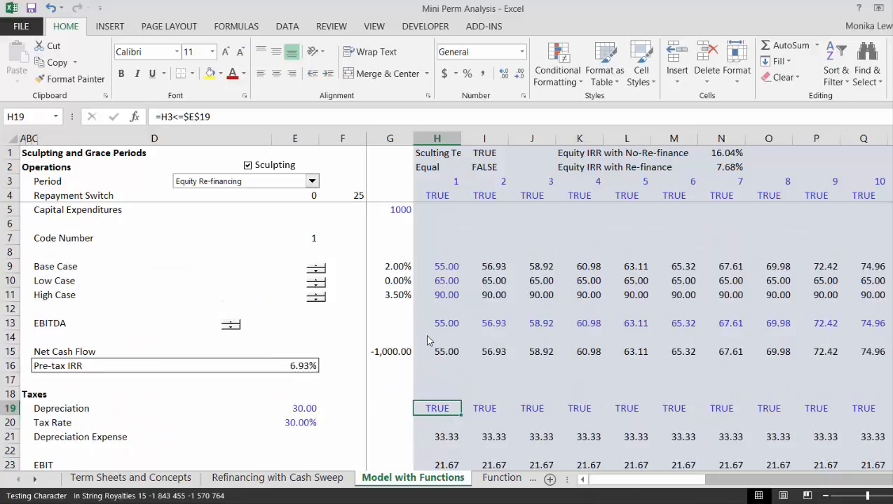
# Look through the debt inputs and the Re-Financing Assumptions section, down to the options table ending at row 77
pyautogui.press('pagedown')
pyautogui.press('pagedown')
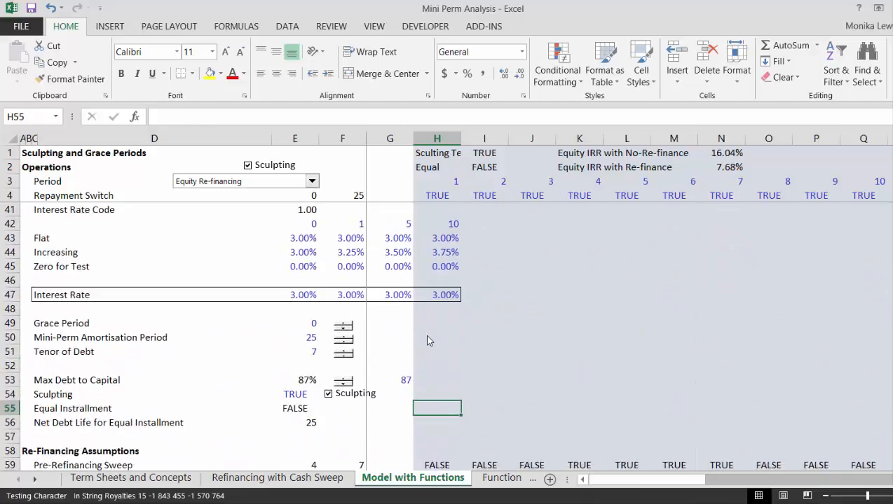
pyautogui.press('pagedown')
pyautogui.press('Down')
pyautogui.press('Down')
pyautogui.press('Down')
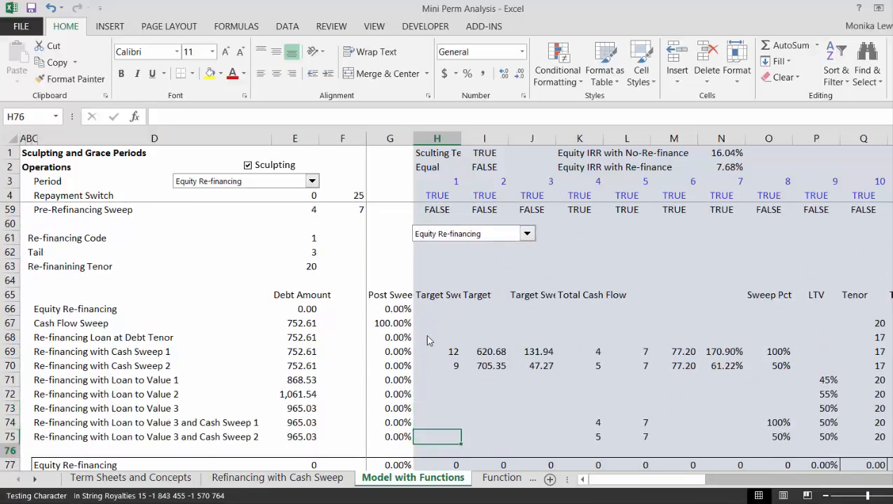
pyautogui.press('Down')
pyautogui.press('Down')
# Examine the column headings and inputs across the re-financing options table, along the row below the selected option
pyautogui.press('Right')
pyautogui.press('Right')
pyautogui.press('Right')
pyautogui.press('Right')
pyautogui.press('Right')
pyautogui.press('Right')
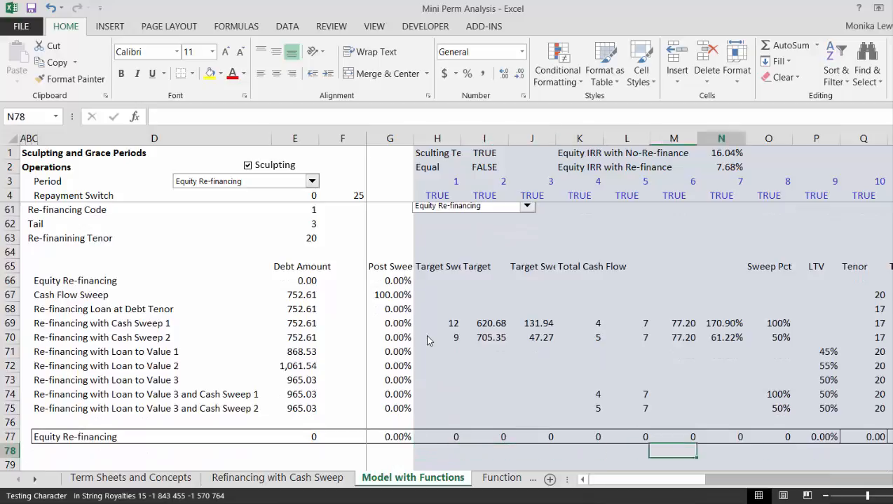
pyautogui.press('Right')
pyautogui.press('Right')
pyautogui.press('Right')
pyautogui.press('Right')
pyautogui.press('Right')
pyautogui.press('Right')
pyautogui.press('Left')
pyautogui.press('Left')
pyautogui.press('Left')
pyautogui.press('Left')
pyautogui.press('Left')
pyautogui.press('Left')
pyautogui.press('Left')
pyautogui.press('Left')
pyautogui.press('Left')
pyautogui.press('Left')
pyautogui.press('Left')
pyautogui.press('Left')
pyautogui.press('Left')
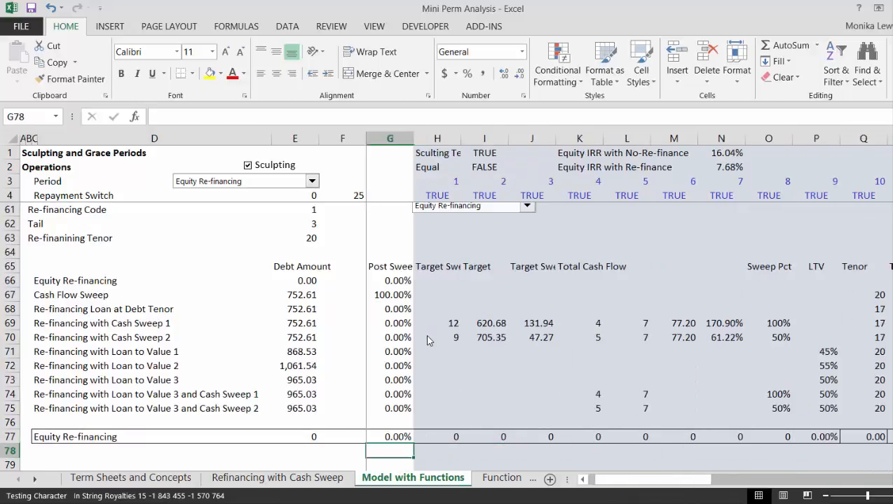
# Read through the list of re-financing options from the Loan to Value and Cash Sweep cases up to Equity Re-financing
pyautogui.press('Home')
pyautogui.press('Up')
pyautogui.press('Up')
pyautogui.press('Up')
pyautogui.press('Up')
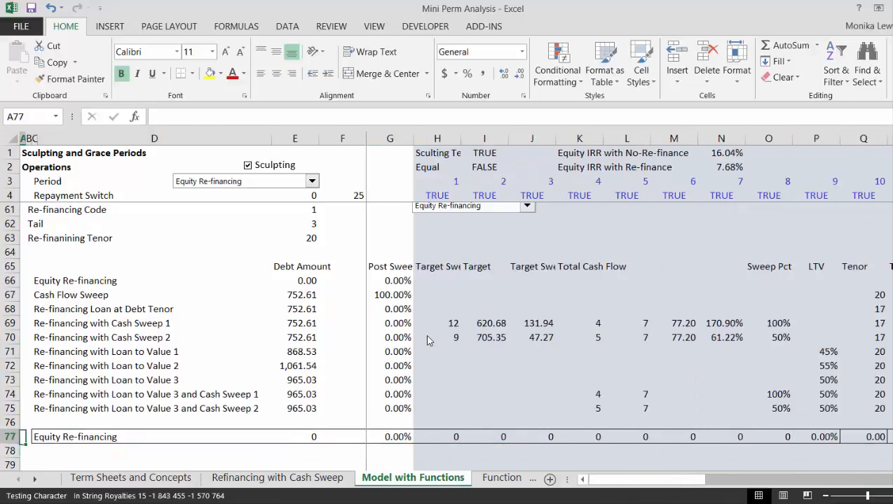
pyautogui.press('Right')
pyautogui.press('Right')
pyautogui.press('Right')
pyautogui.press('Right')
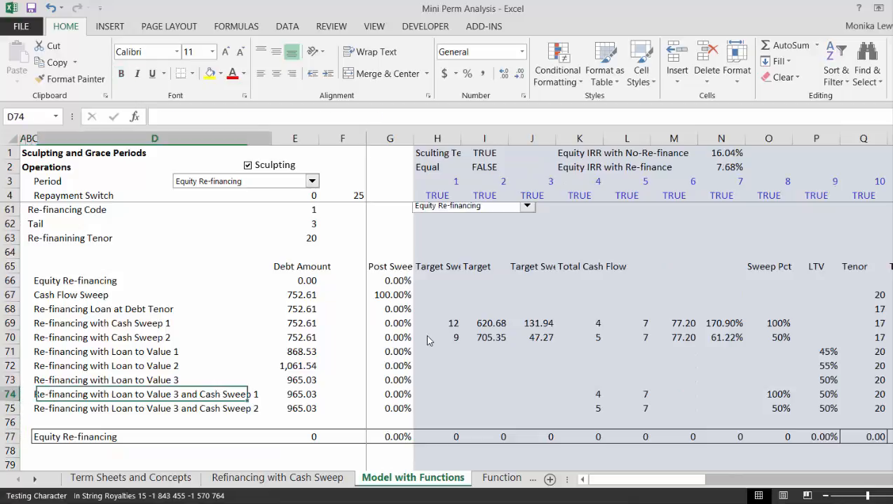
pyautogui.press('Up')
pyautogui.press('Up')
pyautogui.press('Up')
pyautogui.press('Up')
pyautogui.press('Up')
pyautogui.press('Up')
pyautogui.press('Up')
pyautogui.press('Up')
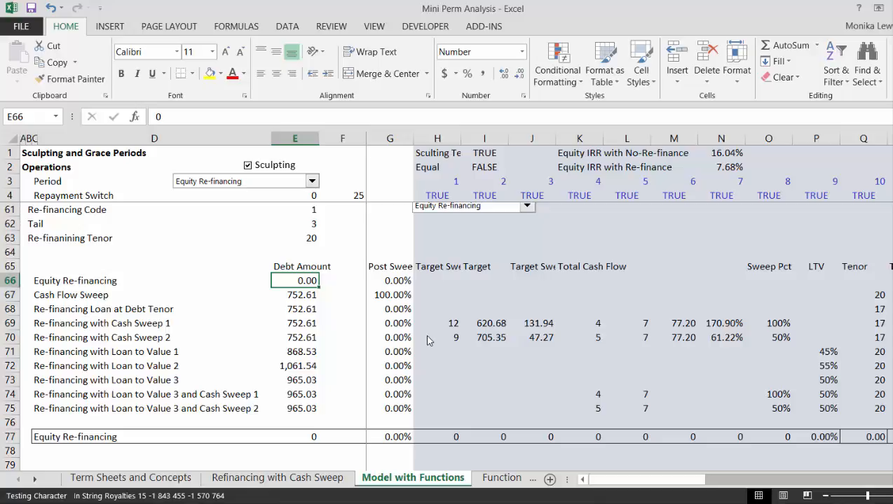
# Check the debt amount and post sweep percentage of the Cash Flow Sweep option against the Re-financing Loan at Debt Tenor option
pyautogui.press('Down')
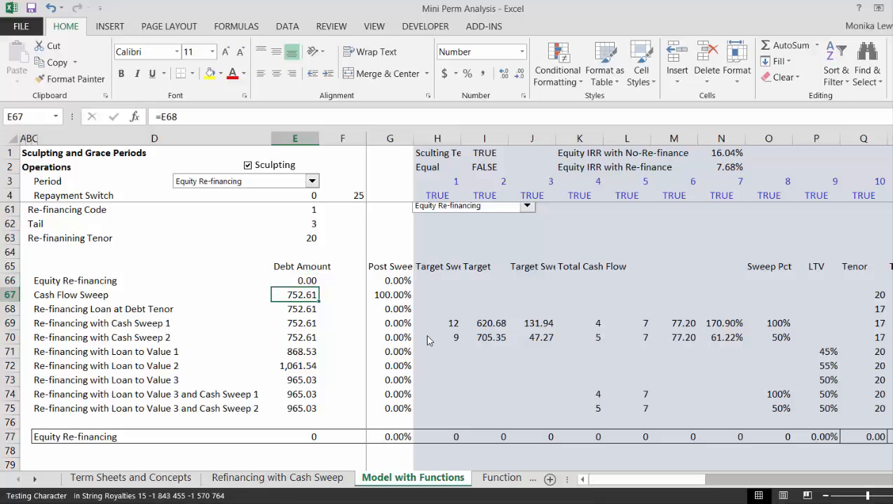
pyautogui.press('Right')
pyautogui.press('Right')
pyautogui.press('Down')
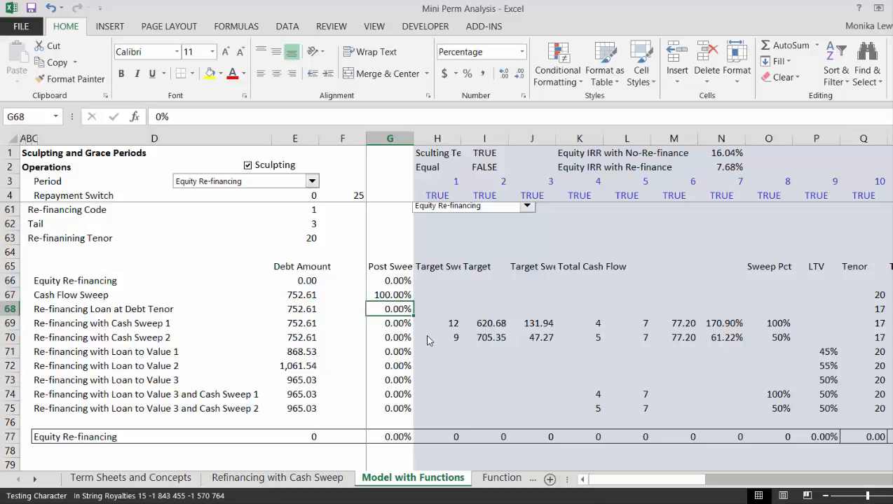
pyautogui.press('Left')
pyautogui.press('Left')
pyautogui.press('Right')
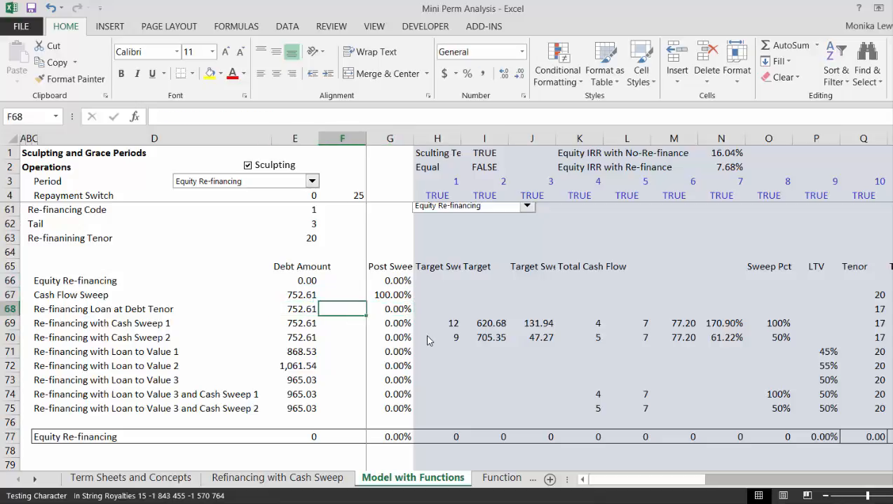
# Inspect the tenor and debt amount formulas in the Re-financing Loan at Debt Tenor row
pyautogui.press('Right')
pyautogui.press('Right')
pyautogui.press('Right')
pyautogui.press('Right')
pyautogui.press('Right')
pyautogui.press('Right')
pyautogui.press('Right')
pyautogui.press('Right')
pyautogui.press('Right')
pyautogui.press('Right')
pyautogui.press('Right')
pyautogui.press('Right')
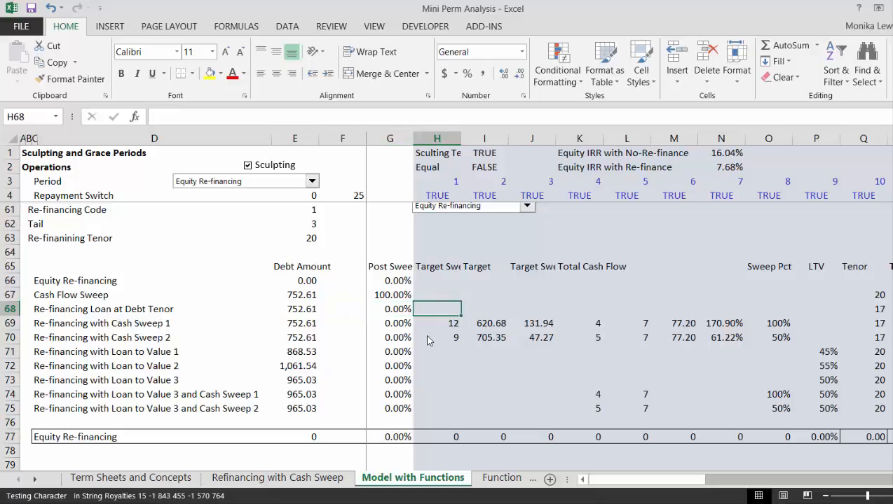
pyautogui.press('Left')
pyautogui.press('Left')
pyautogui.press('Left')
pyautogui.press('Left')
pyautogui.press('Left')
pyautogui.press('Left')
pyautogui.press('Left')
pyautogui.press('Left')
pyautogui.press('Left')
pyautogui.press('Left')
pyautogui.press('Left')
pyautogui.press('Left')
pyautogui.press('Left')
pyautogui.press('Left')
pyautogui.press('Left')
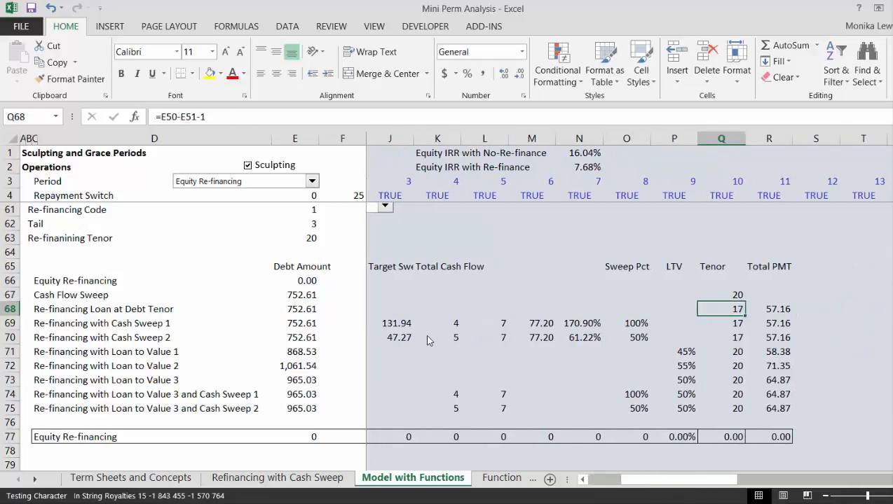
pyautogui.press('Right')
pyautogui.press('Right')
pyautogui.press('Right')
pyautogui.press('Right')
pyautogui.press('Right')
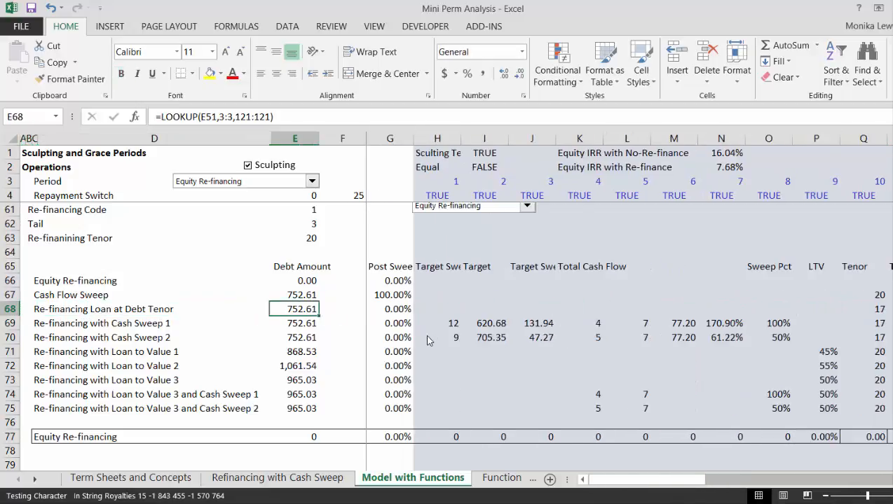
# Examine the inputs across the Re-financing with Cash Sweep 1 and Cash Sweep 2 rows, up to their sweep percentages
pyautogui.press('Down')
pyautogui.press('Left')
pyautogui.press('Left')
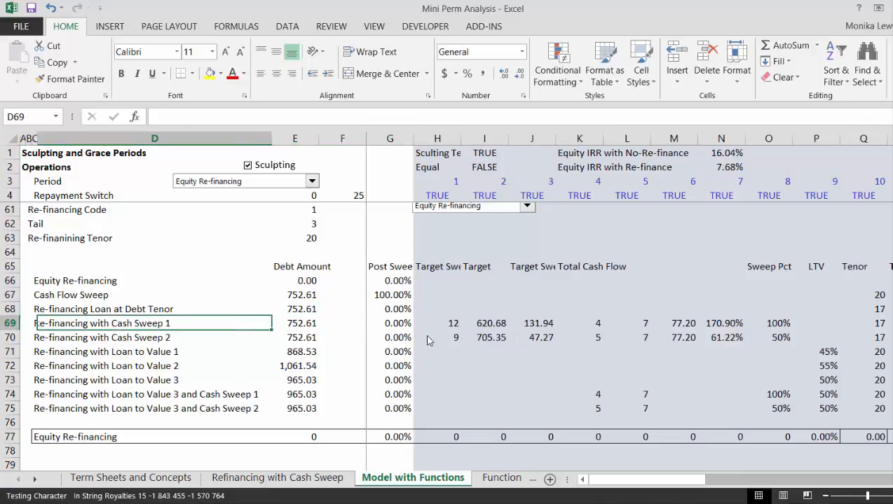
pyautogui.press('Right')
pyautogui.press('Down')
pyautogui.press('Right')
pyautogui.press('Right')
pyautogui.press('Right')
pyautogui.press('Right')
pyautogui.press('Right')
pyautogui.press('Right')
pyautogui.press('Right')
pyautogui.press('Right')
pyautogui.press('Right')
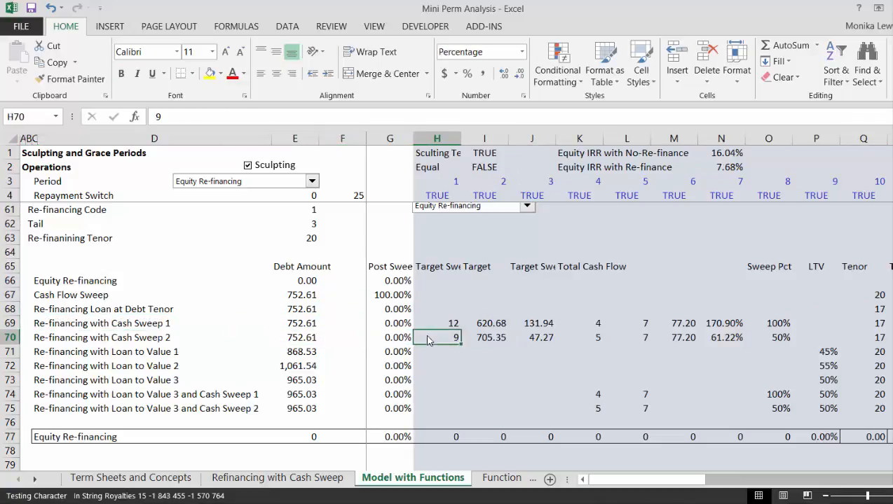
# Label the Sweep Pct column with "Mini-perm" in cell O64, directly above its heading
pyautogui.press('Right')
pyautogui.press('Up')
pyautogui.press('Up')
pyautogui.press('Up')
pyautogui.press('Up')
pyautogui.press('Up')
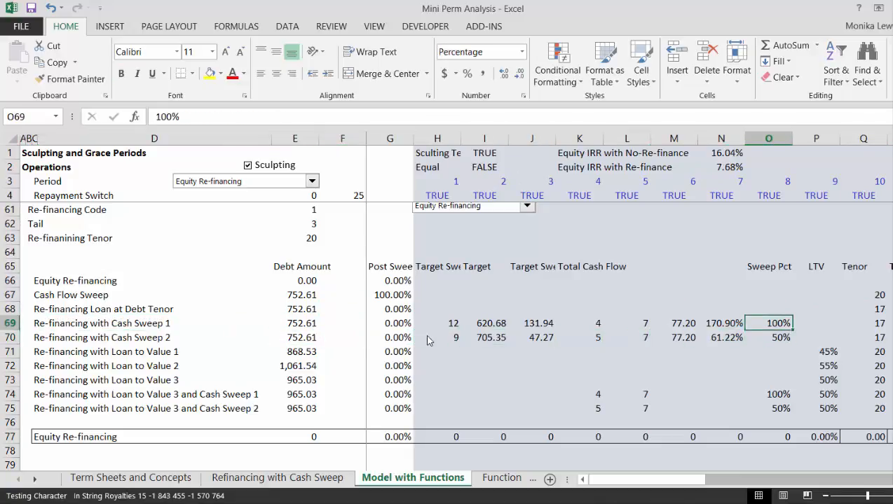
pyautogui.press('F2')
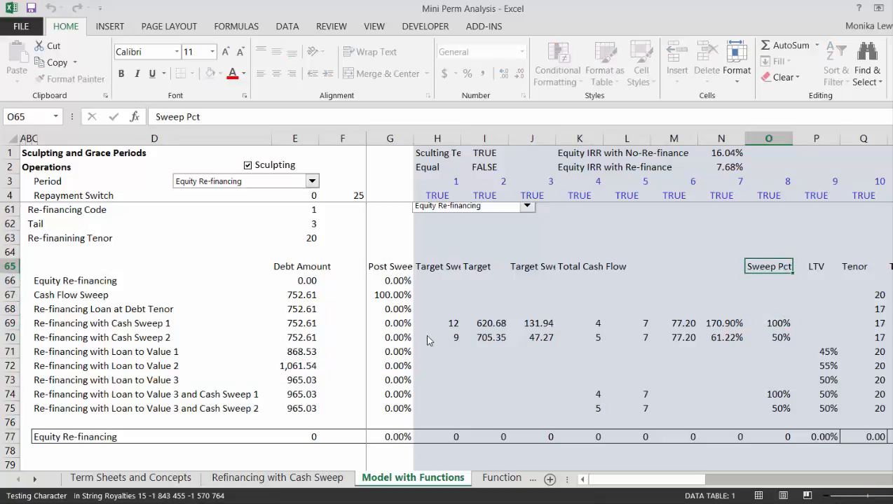
pyautogui.press('Escape')
pyautogui.press('Up')
pyautogui.write('Mini')
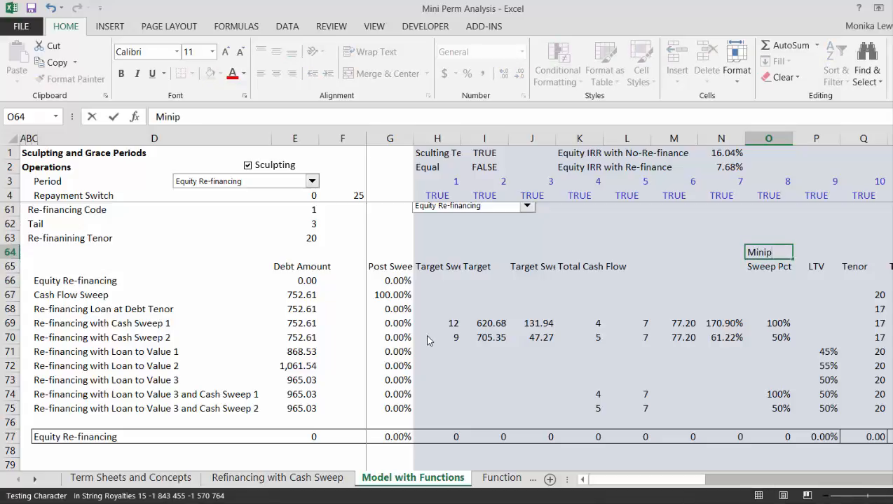
pyautogui.write('-perm')
pyautogui.press('Return')
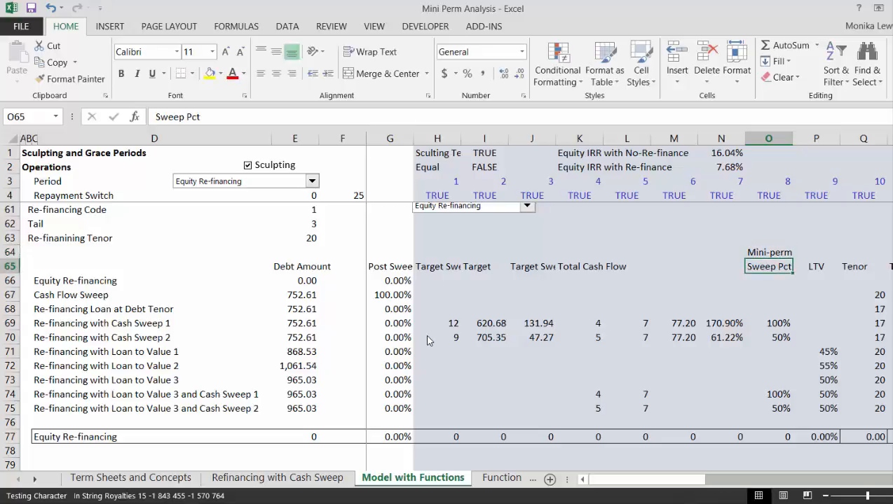
# Examine the LTV percentages for the three Re-financing with Loan to Value options
pyautogui.press('Down')
pyautogui.press('Up')
pyautogui.press('Right')
pyautogui.press('Down')
pyautogui.press('Down')
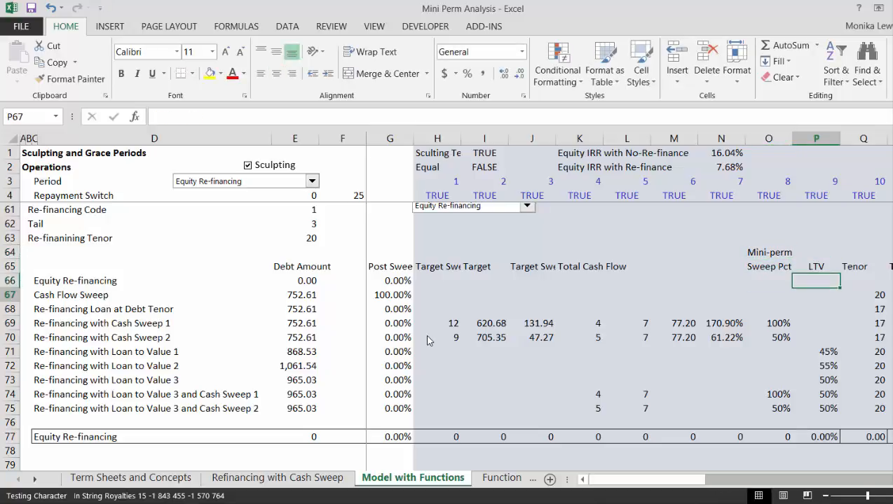
pyautogui.press('Down')
pyautogui.press('Down')
pyautogui.press('Down')
pyautogui.press('Down')
pyautogui.press('Down')
pyautogui.press('Down')
pyautogui.press('Up')
pyautogui.press('Up')
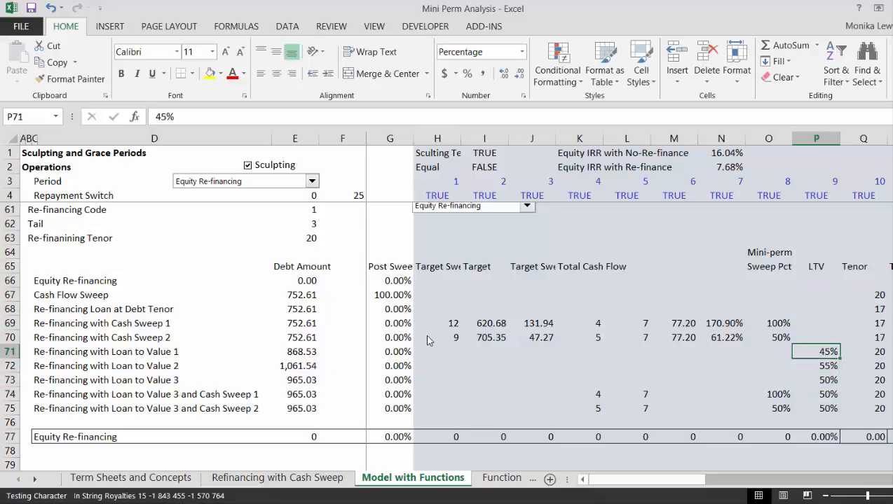
# Inspect the debt amount formulas for the Loan to Value and Cash Sweep re-financing options in column E
pyautogui.press('Left')
pyautogui.press('Left')
pyautogui.press('Left')
pyautogui.press('Left')
pyautogui.press('Left')
pyautogui.press('Left')
pyautogui.press('Left')
pyautogui.press('Left')
pyautogui.press('Left')
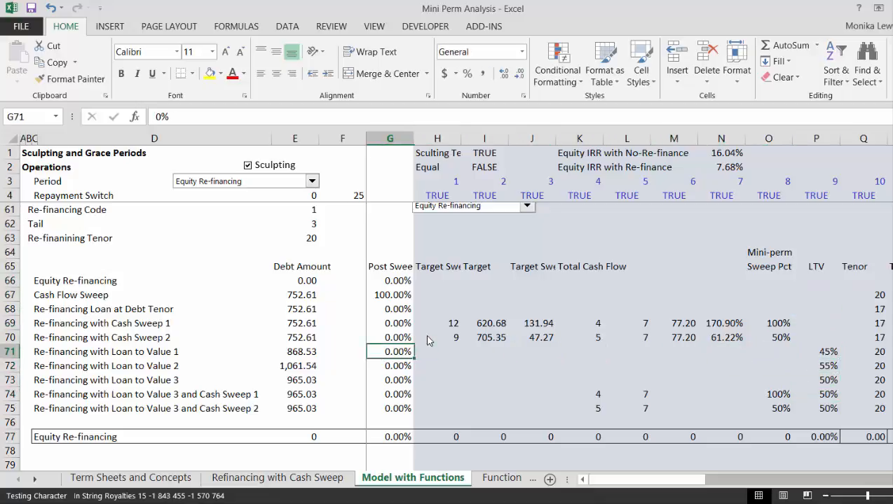
pyautogui.press('Left')
pyautogui.press('Left')
pyautogui.press('Down')
pyautogui.press('Down')
pyautogui.press('Down')
pyautogui.press('Down')
pyautogui.press('Up')
pyautogui.press('Up')
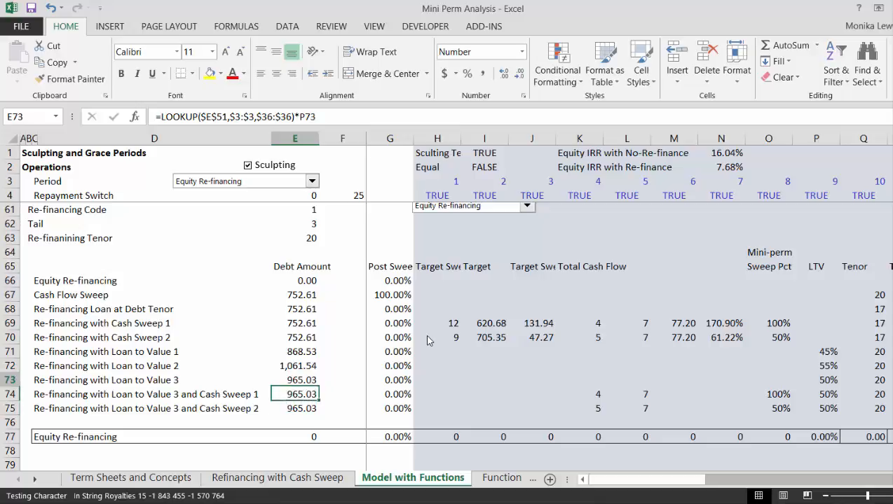
pyautogui.press('Up')
pyautogui.press('Up')
pyautogui.press('Up')
pyautogui.press('Up')
pyautogui.press('Up')
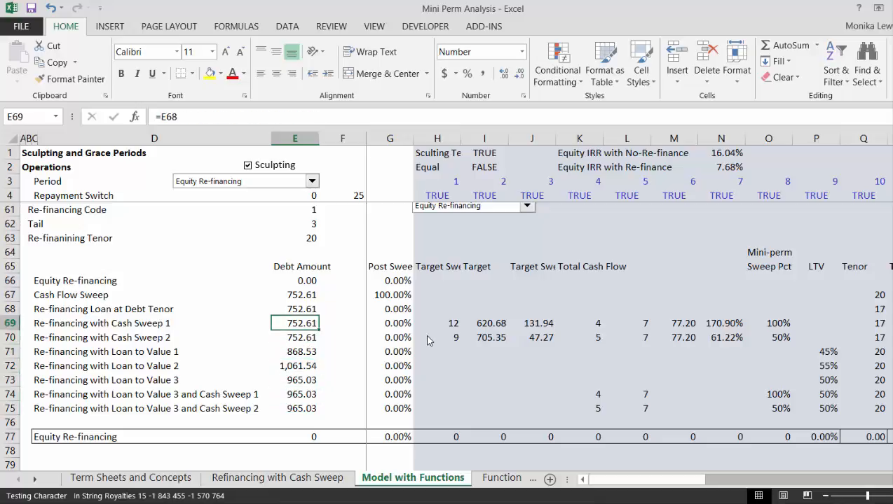
# Examine the Loan to Value debt amounts and the sweep inputs of the Loan to Value 3 and Cash Sweep 1 option
pyautogui.press('Down')
pyautogui.press('Down')
pyautogui.press('Down')
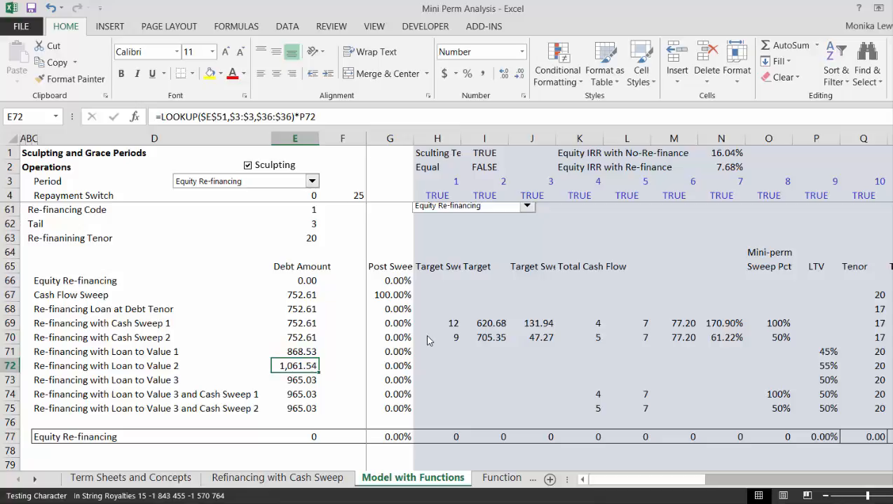
pyautogui.press('Right')
pyautogui.press('Right')
pyautogui.press('Right')
pyautogui.press('Right')
pyautogui.press('Down')
pyautogui.press('Down')
pyautogui.press('Right')
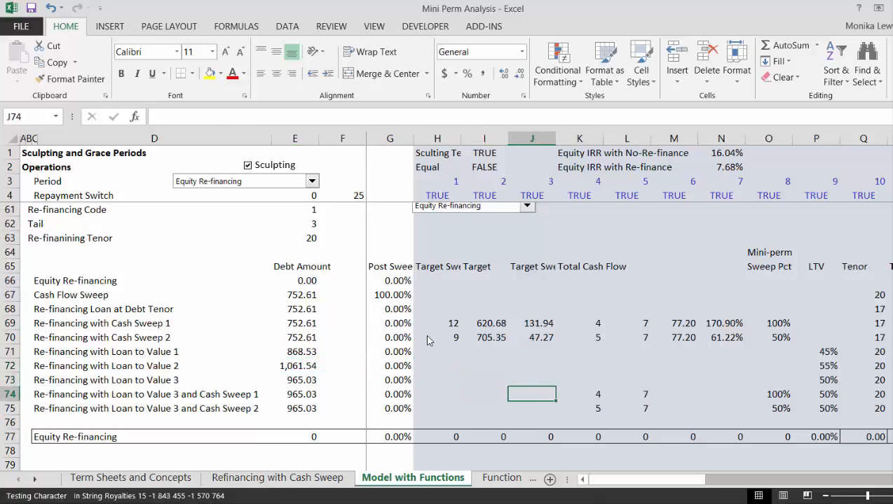
pyautogui.press('Right')
pyautogui.press('Right')
pyautogui.press('Right')
pyautogui.press('Right')
pyautogui.press('Right')
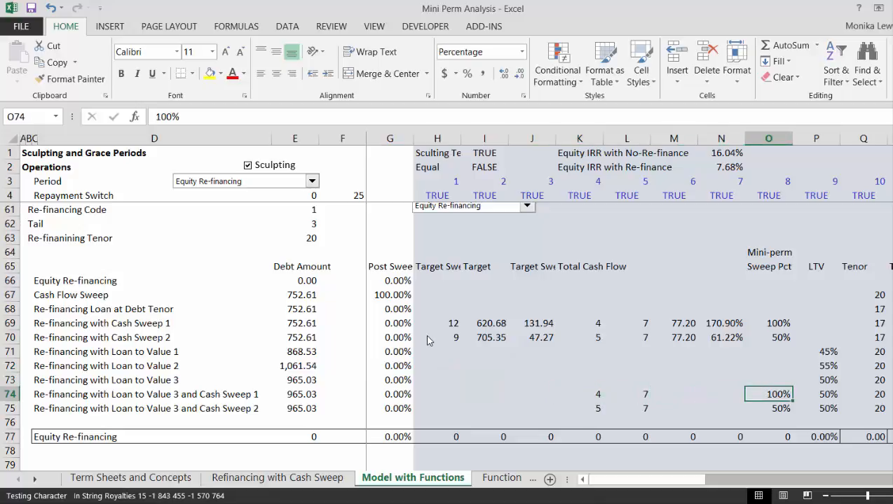
pyautogui.press('Left')
pyautogui.press('Left')
pyautogui.press('Left')
pyautogui.press('Left')
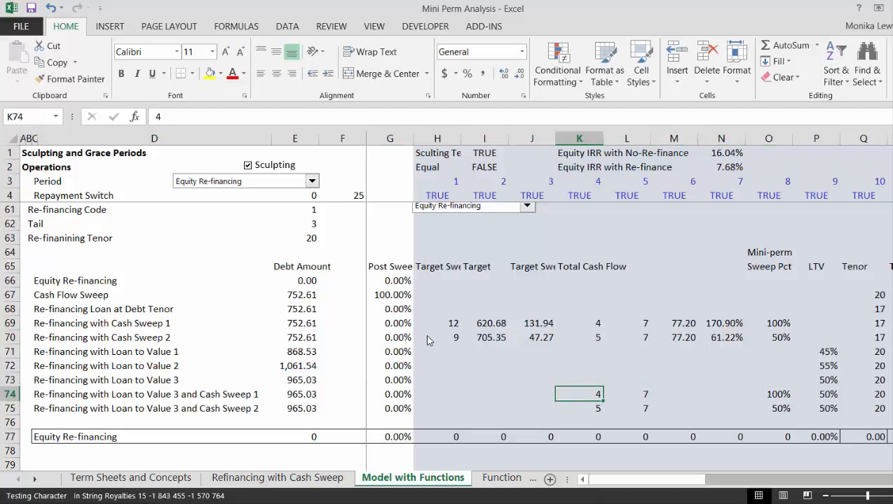
# Check the selected-option formula in K77 and switch the re-financing option to Re-financing with Cash Sweep 1
pyautogui.press('Down')
pyautogui.press('Down')
pyautogui.press('Down')
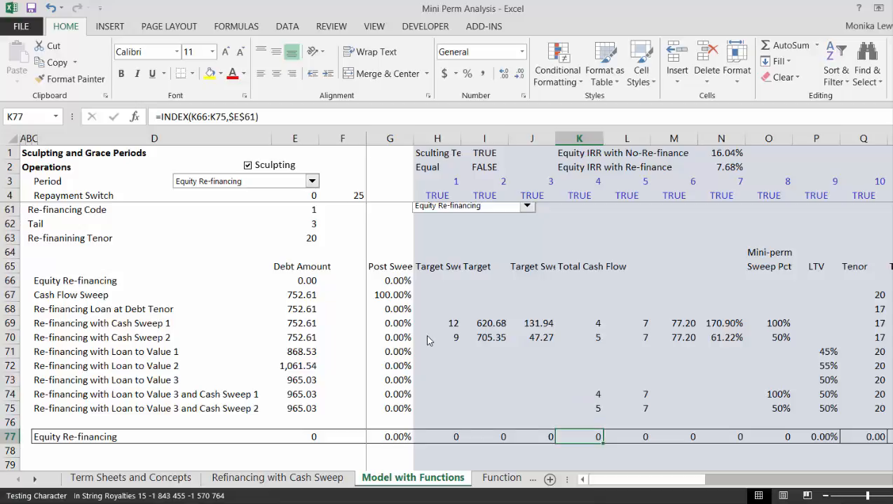
pyautogui.click(312, 181)
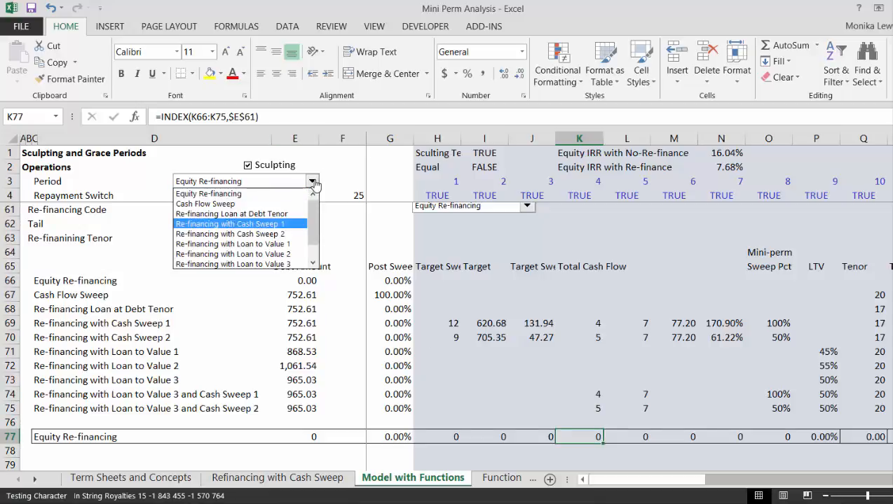
pyautogui.click(231, 224)
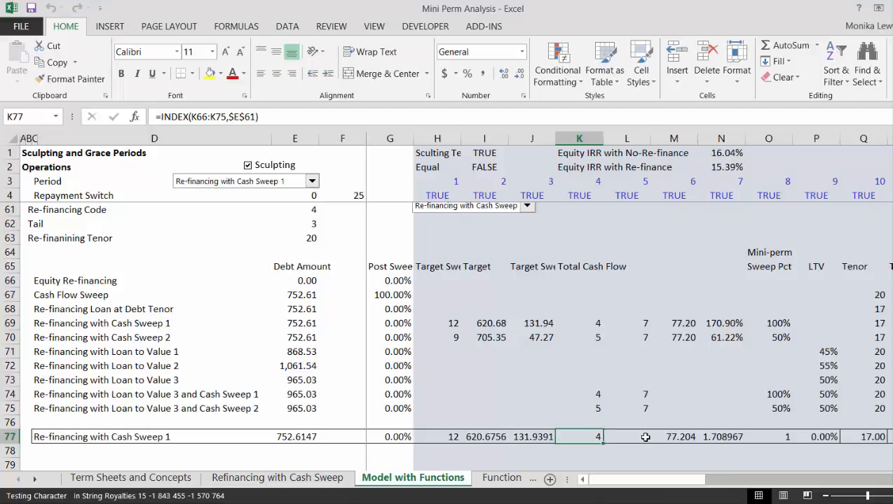
# Format the selected option's Sweep Pct in cell O77 as a percentage with two decimals
pyautogui.press('Right')
pyautogui.press('Right')
pyautogui.press('Right')
pyautogui.press('Right')
pyautogui.press('Right')
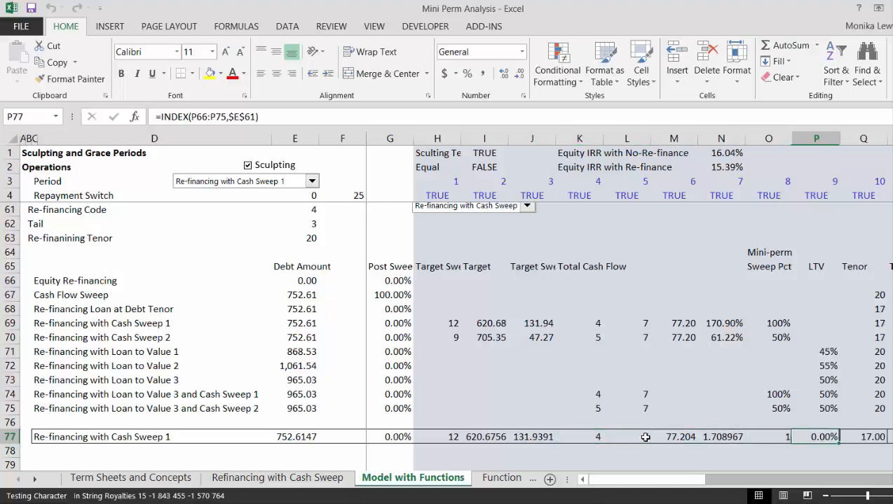
pyautogui.press('Left')
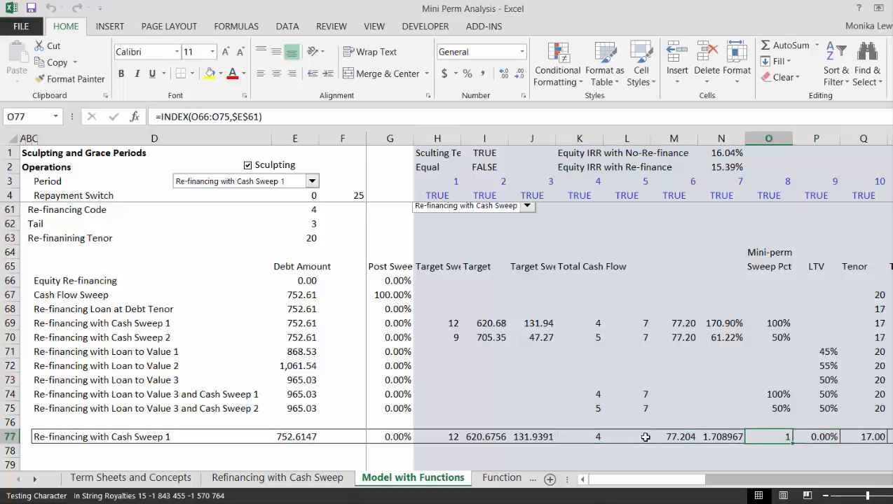
pyautogui.hotkey('ctrl', 'shift', '5')
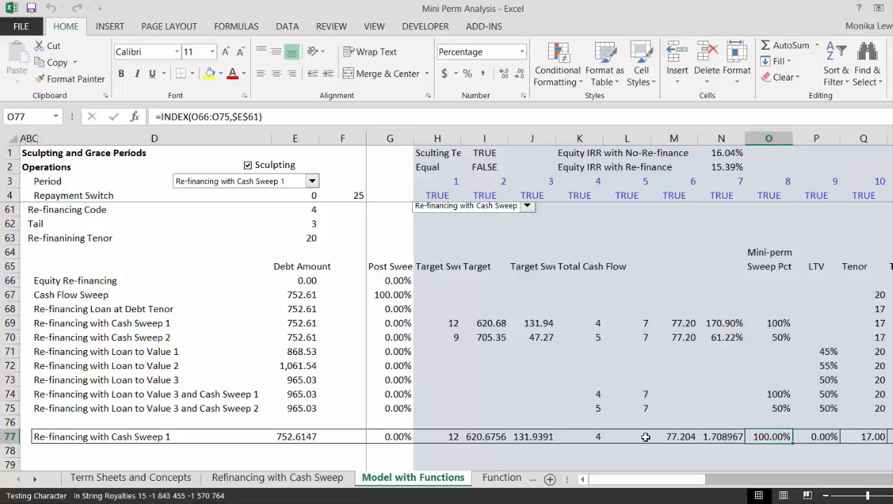
# Switch the re-financing option to Re-financing with Cash Sweep 2
pyautogui.click(646, 437)
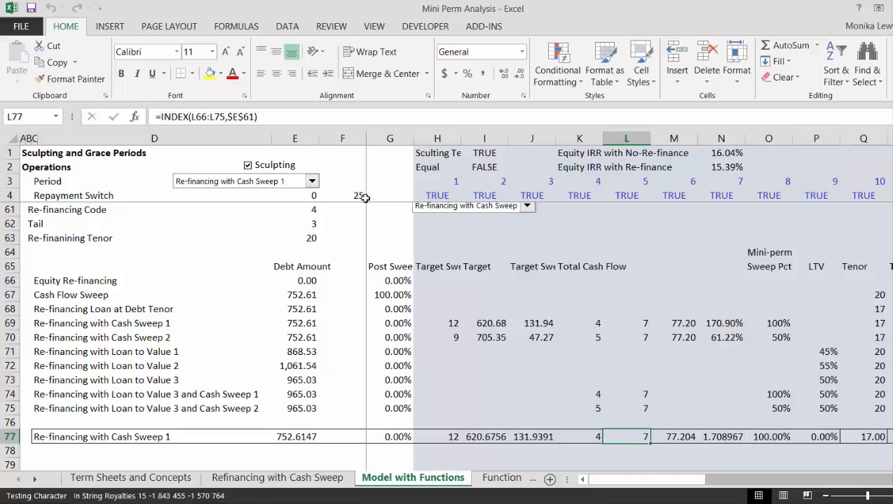
pyautogui.click(310, 182)
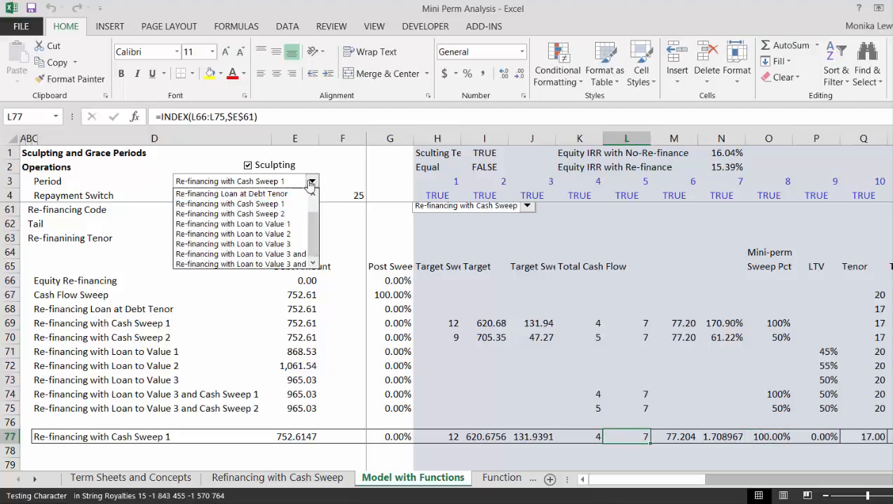
pyautogui.click(311, 183)
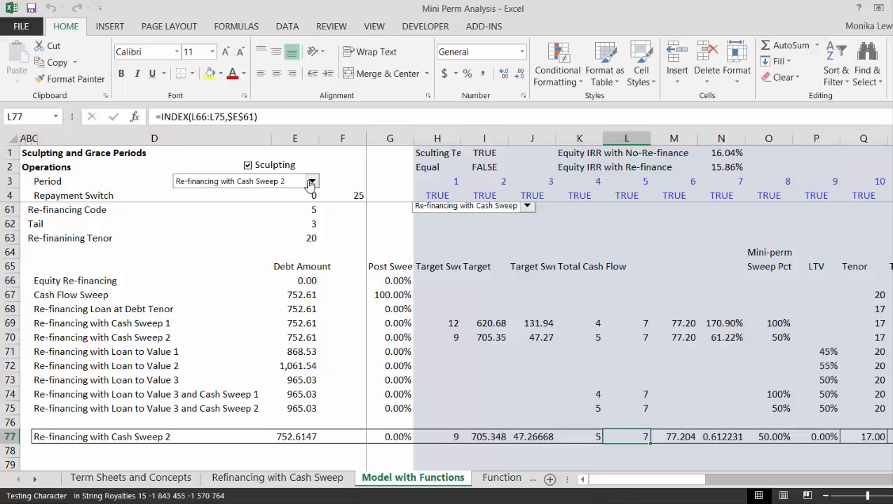
# Review the selected option's assumptions across row 77, from the sweep inputs back to the Post Sweep percentage in column G
pyautogui.press('Left')
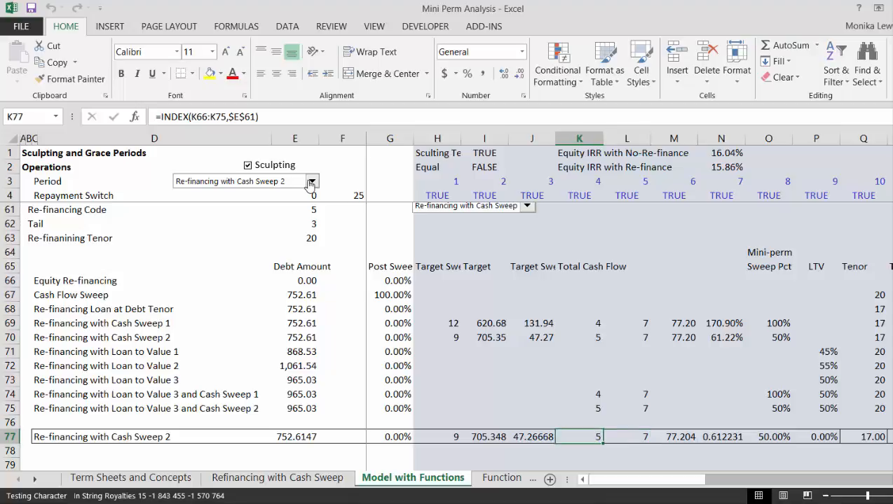
pyautogui.press('Right')
pyautogui.press('Right')
pyautogui.press('Right')
pyautogui.press('Right')
pyautogui.press('Left')
pyautogui.press('Left')
pyautogui.press('Left')
pyautogui.press('Left')
pyautogui.press('Left')
pyautogui.press('Left')
pyautogui.press('Left')
pyautogui.press('Left')
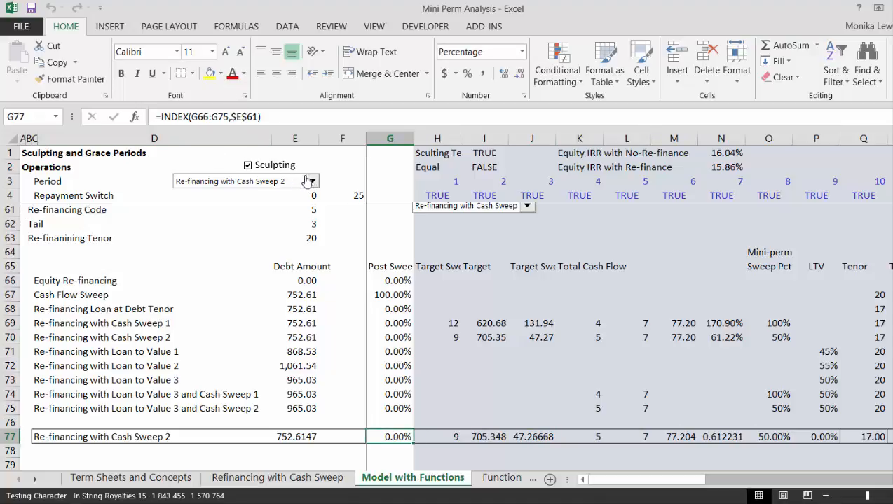
# Switch the re-financing option to Cash Flow Sweep
pyautogui.click(312, 181)
pyautogui.press('Up')
pyautogui.press('Up')
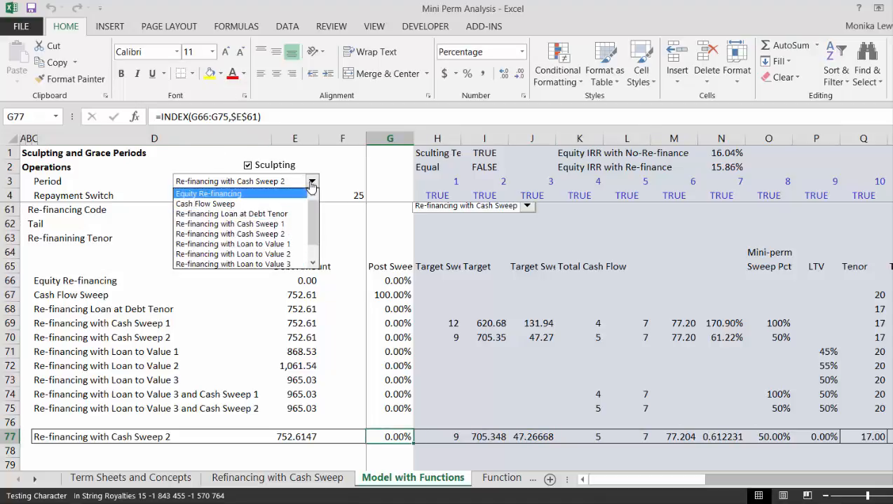
pyautogui.press('Down')
pyautogui.press('Return')
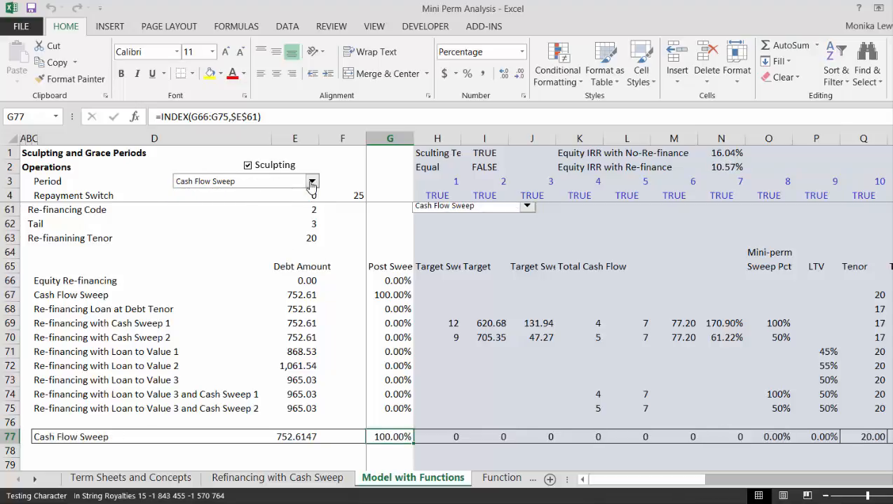
# Split the column G heading into "Post Mini-Perm" in G64 and "Sweep" in G65
pyautogui.click(389, 263)
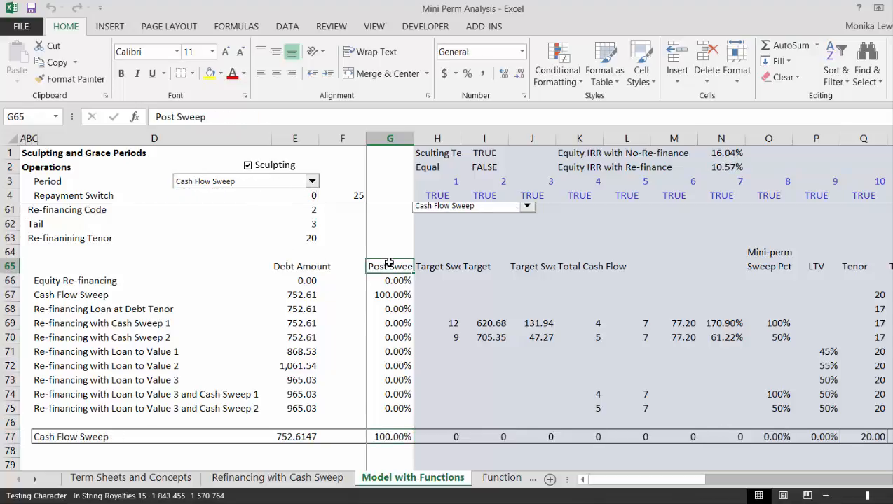
pyautogui.press('Up')
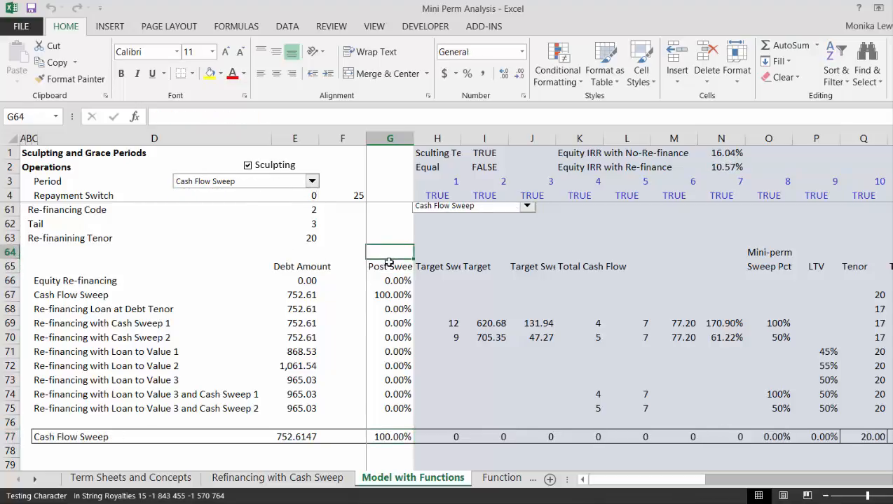
pyautogui.write('Post Sweepos')
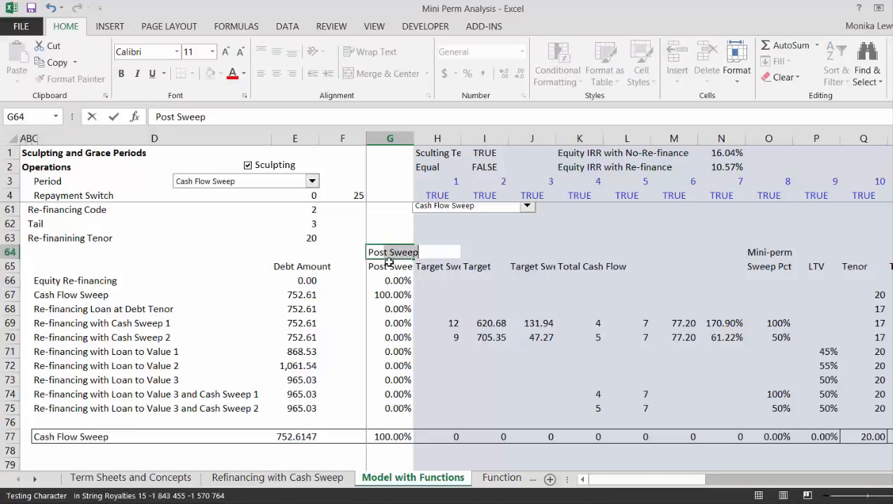
pyautogui.write('Mini')
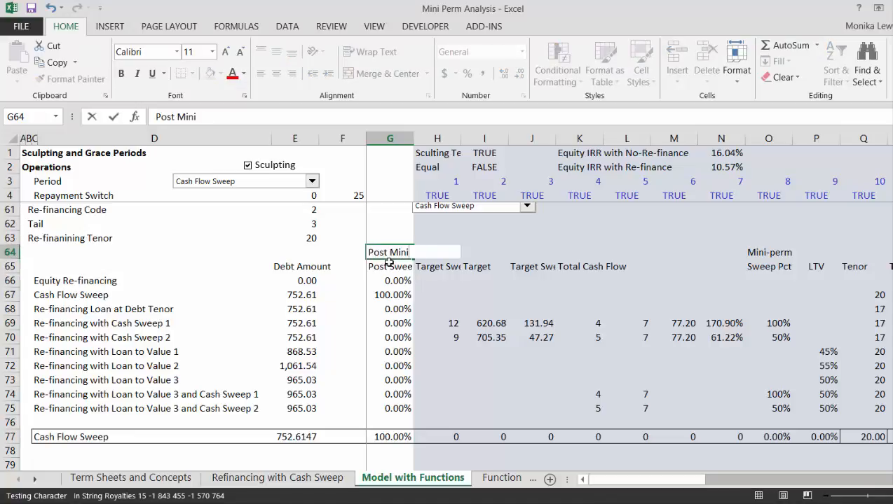
pyautogui.write('-Per')
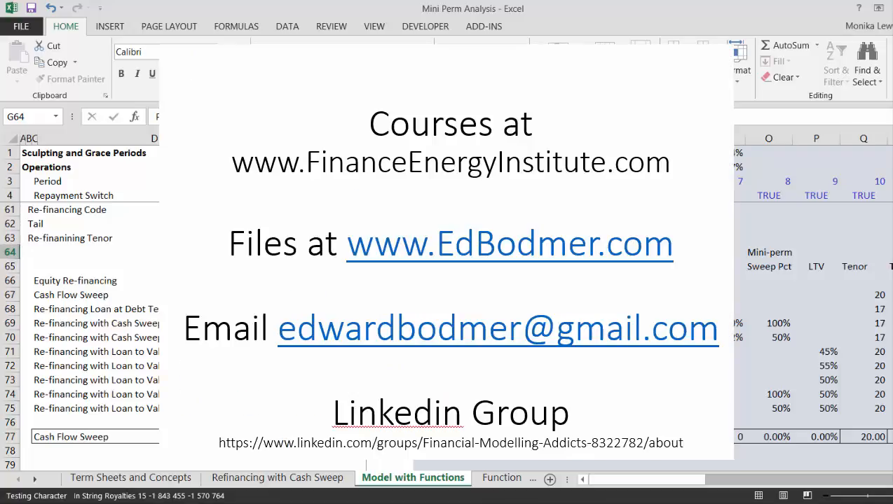
pyautogui.press('Return')
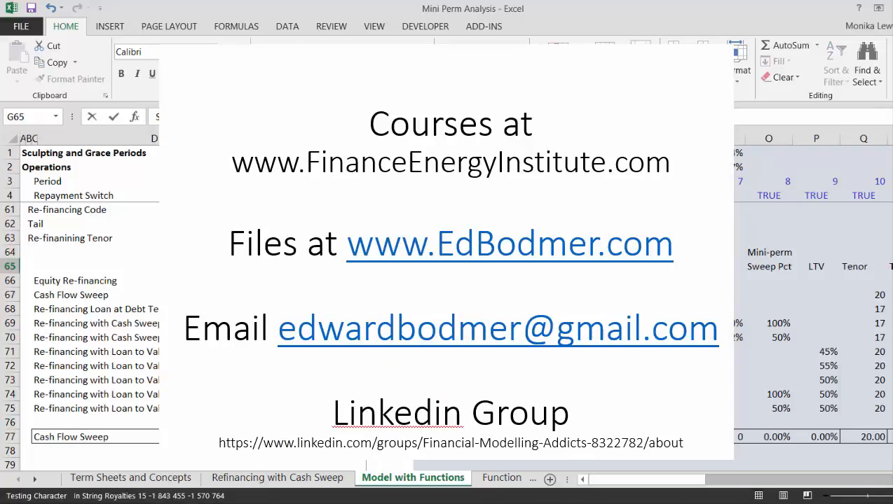
pyautogui.write('Sweep')
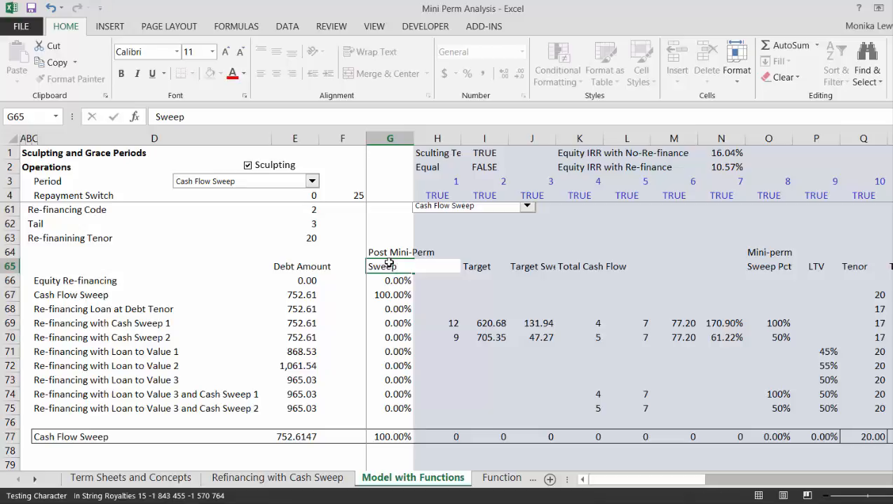
pyautogui.press('Return')
pyautogui.press('Return')
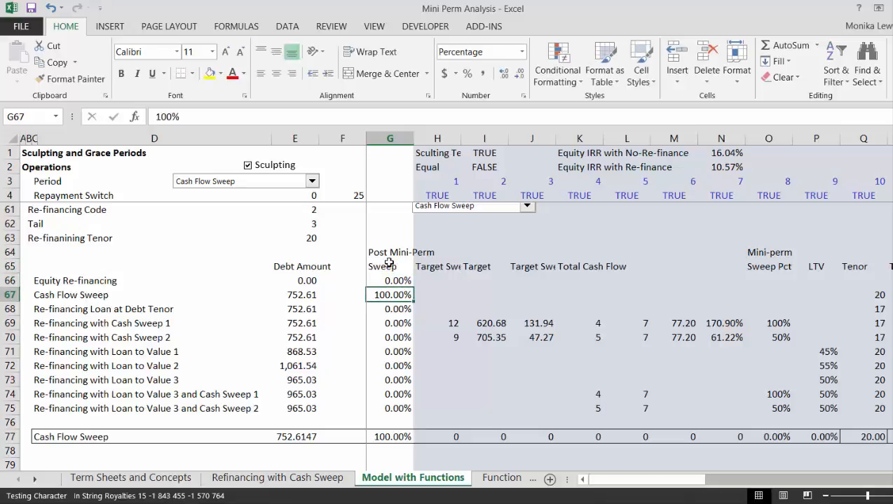
# Fill the entire row 79, between the re-financing table and the Debt Sizing section, with black as a divider
pyautogui.press('Down')
pyautogui.press('Down')
pyautogui.press('Down')
pyautogui.press('Down')
pyautogui.press('Down')
pyautogui.press('Down')
pyautogui.press('Down')
pyautogui.press('Down')
pyautogui.press('Down')
pyautogui.press('Down')
pyautogui.press('Down')
pyautogui.press('Down')
pyautogui.press('Down')
pyautogui.press('Down')
pyautogui.press('Down')
pyautogui.press('Down')
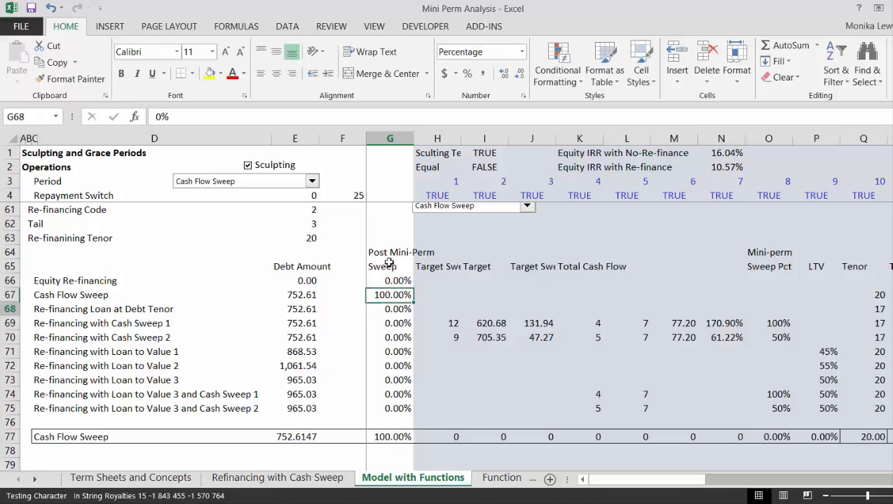
pyautogui.press('Down')
pyautogui.press('Down')
pyautogui.press('Down')
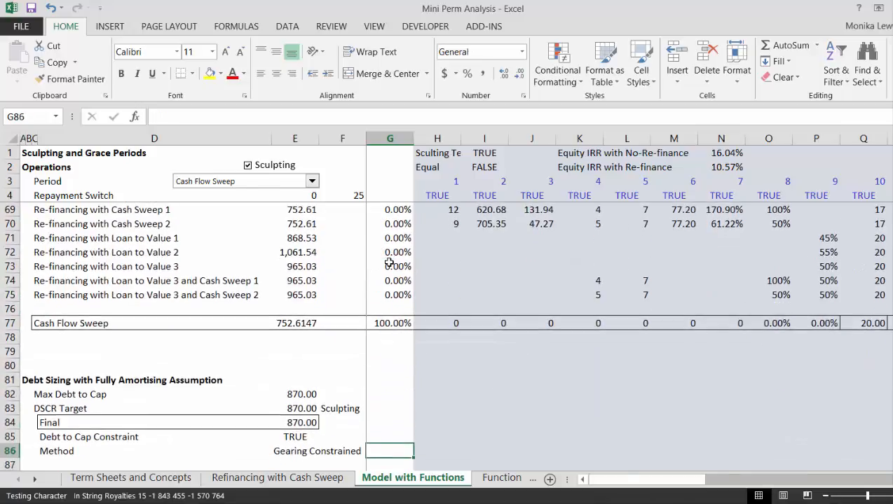
pyautogui.press('Left')
pyautogui.press('Left')
pyautogui.press('Left')
pyautogui.press('Left')
pyautogui.press('Left')
pyautogui.press('Left')
pyautogui.press('Up')
pyautogui.press('Up')
pyautogui.press('Up')
pyautogui.press('Up')
pyautogui.press('Up')
pyautogui.press('Up')
pyautogui.press('Up')
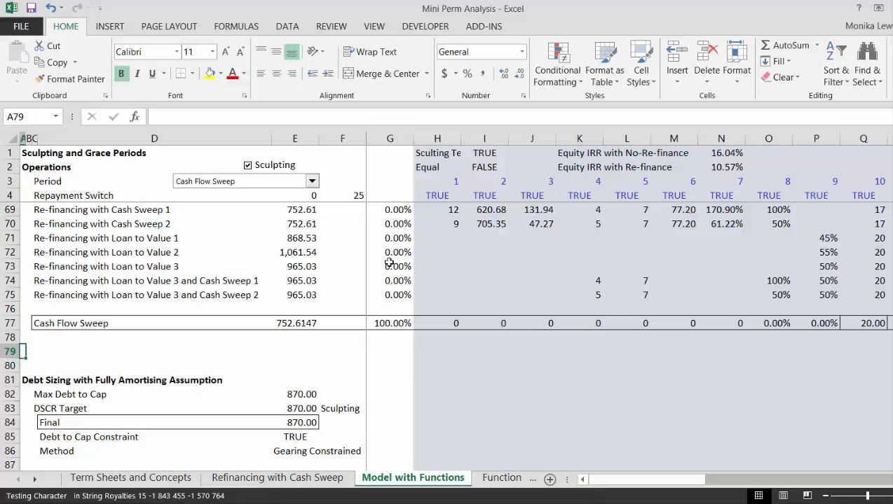
pyautogui.click(9, 351)
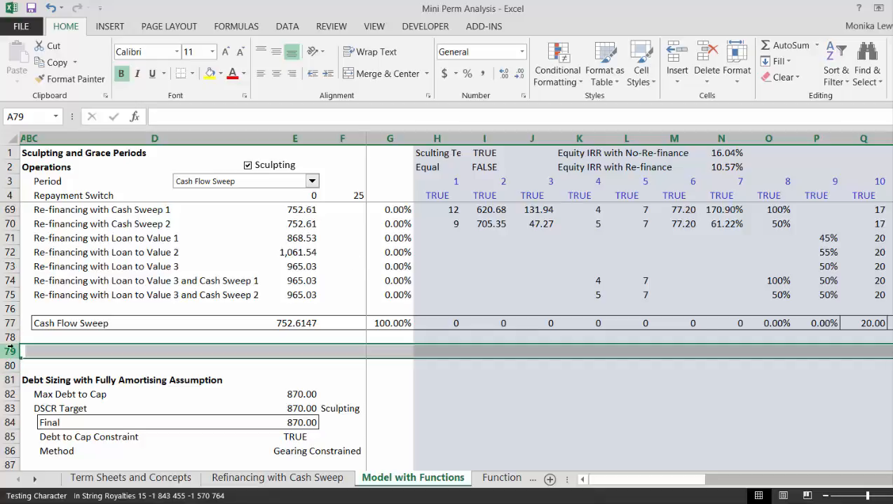
pyautogui.click(221, 74)
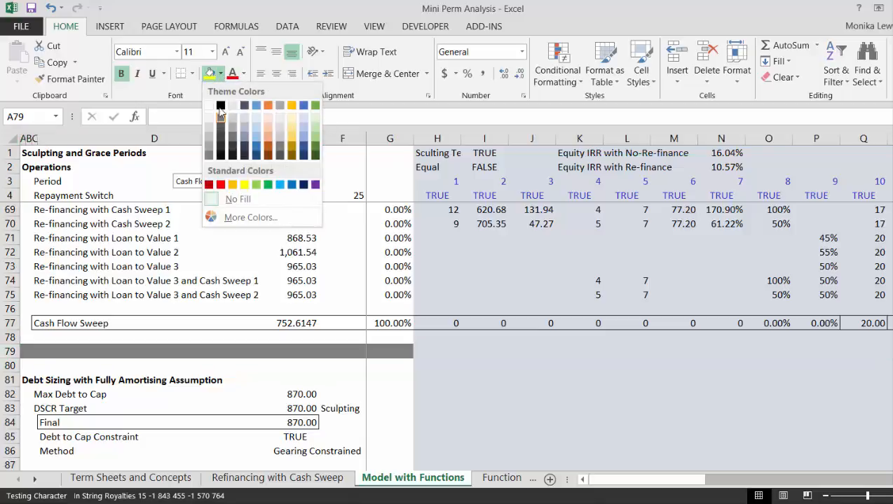
pyautogui.click(221, 105)
# Examine how far the black fill extends across row 79
pyautogui.press('Right')
pyautogui.press('Right')
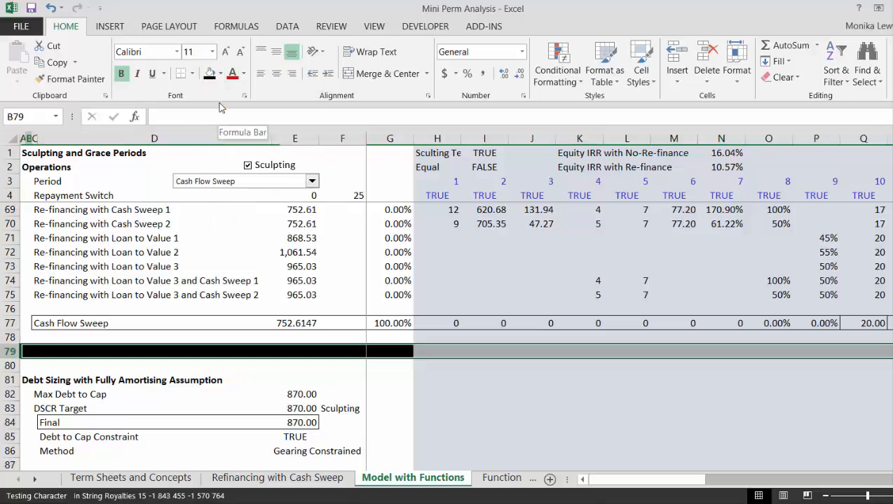
pyautogui.press('Right')
pyautogui.press('Right')
pyautogui.press('Right')
pyautogui.press('Right')
pyautogui.press('Right')
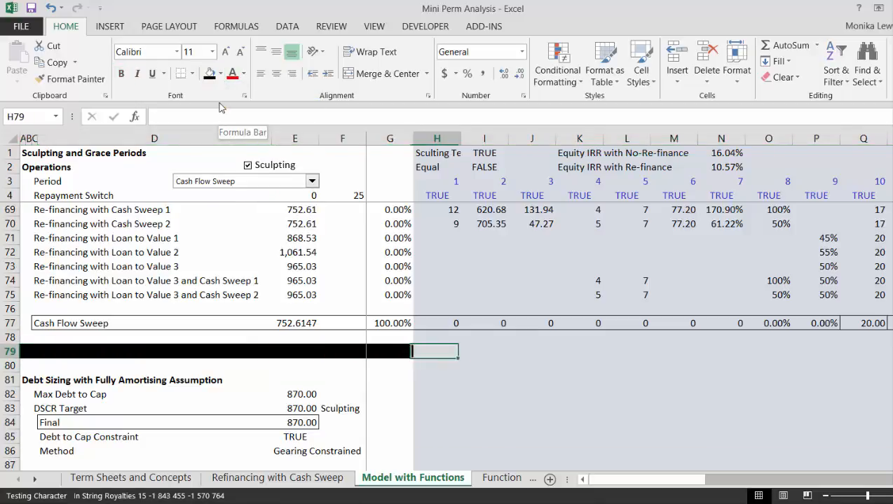
pyautogui.press('Left')
pyautogui.press('Left')
pyautogui.press('Left')
pyautogui.press('Left')
pyautogui.press('Left')
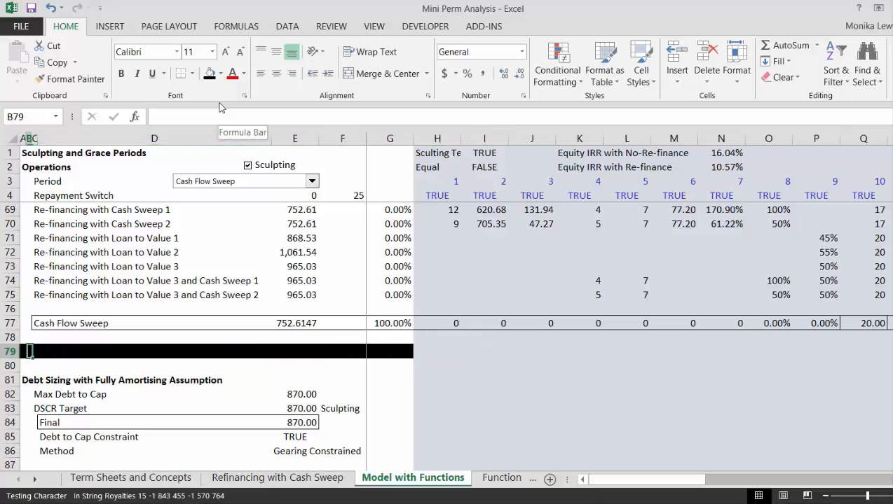
pyautogui.press('Left')
pyautogui.press('Left')
pyautogui.press('Right')
pyautogui.press('Right')
pyautogui.press('Right')
pyautogui.press('Right')
pyautogui.press('Right')
pyautogui.press('Right')
pyautogui.press('Right')
pyautogui.press('Right')
pyautogui.press('Right')
pyautogui.press('Right')
pyautogui.press('Right')
pyautogui.press('Right')
pyautogui.press('Right')
pyautogui.press('Right')
pyautogui.press('Left')
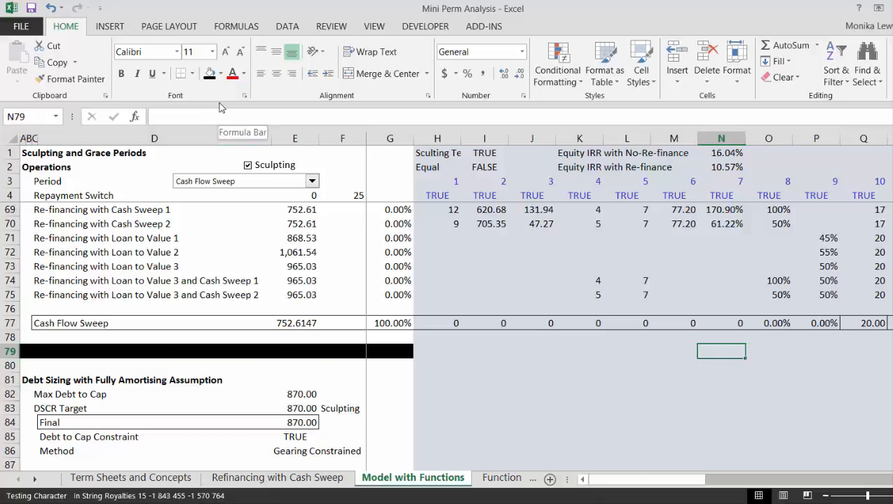
pyautogui.press('Left')
pyautogui.press('Left')
pyautogui.press('Left')
pyautogui.press('Left')
pyautogui.press('Left')
pyautogui.press('Left')
pyautogui.press('Left')
pyautogui.press('Left')
pyautogui.press('Left')
pyautogui.press('Left')
pyautogui.press('Left')
pyautogui.press('Left')
pyautogui.press('Left')
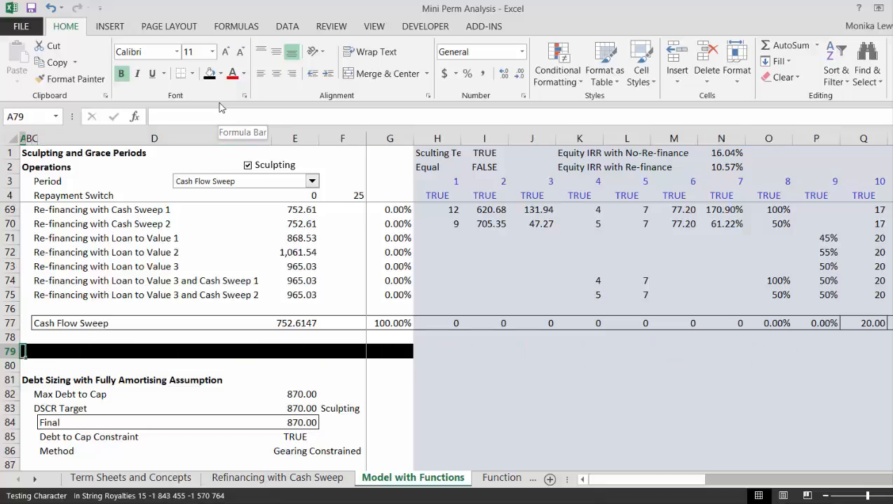
# Examine the Debt Sizing section below the black divider, down to the Function Outputs for Sculpting row
pyautogui.press('Down')
pyautogui.press('Down')
pyautogui.press('Down')
pyautogui.press('Down')
pyautogui.press('Down')
pyautogui.press('Down')
pyautogui.press('Down')
pyautogui.press('Down')
pyautogui.press('Down')
pyautogui.press('Down')
pyautogui.press('Down')
pyautogui.press('Down')
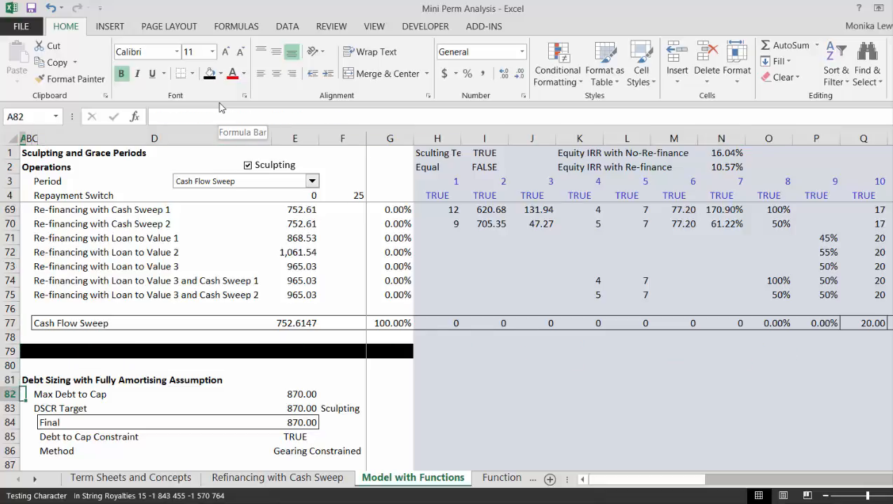
pyautogui.press('Down')
pyautogui.press('Down')
pyautogui.press('Down')
pyautogui.press('Down')
pyautogui.press('Down')
pyautogui.press('Down')
pyautogui.press('Down')
pyautogui.press('Down')
pyautogui.press('Down')
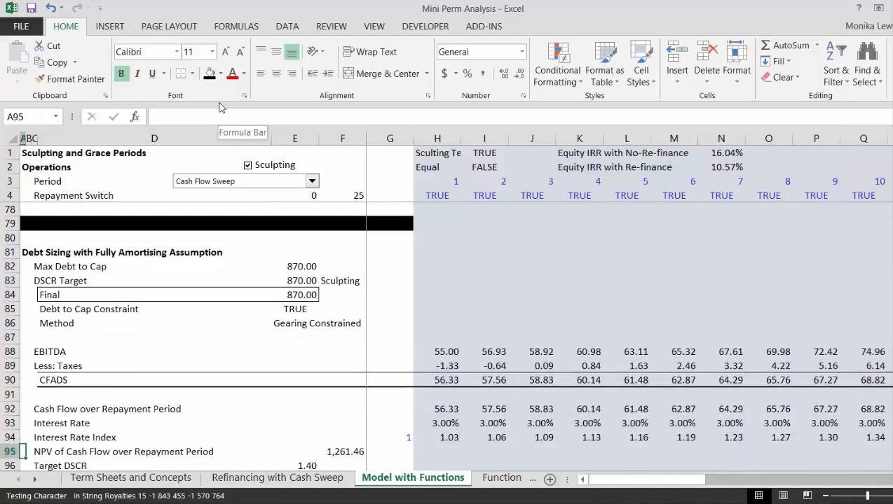
pyautogui.press('Down')
pyautogui.press('Down')
pyautogui.press('Down')
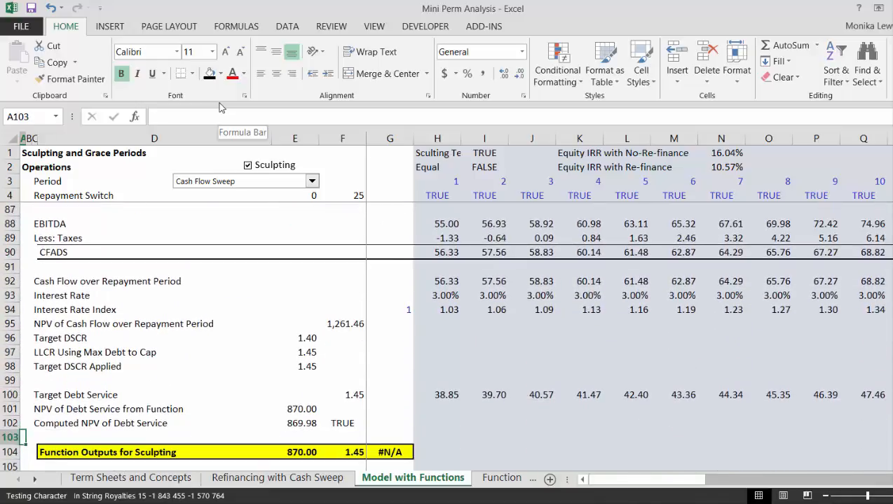
pyautogui.press('Up')
pyautogui.press('Up')
pyautogui.press('Up')
pyautogui.press('Up')
pyautogui.press('Up')
pyautogui.press('Up')
pyautogui.press('Up')
pyautogui.press('Up')
pyautogui.press('Up')
pyautogui.press('Up')
pyautogui.press('Up')
pyautogui.press('Up')
pyautogui.press('Up')
pyautogui.press('Up')
pyautogui.press('Up')
pyautogui.press('Up')
pyautogui.press('Up')
pyautogui.press('Up')
pyautogui.press('Up')
pyautogui.press('Up')
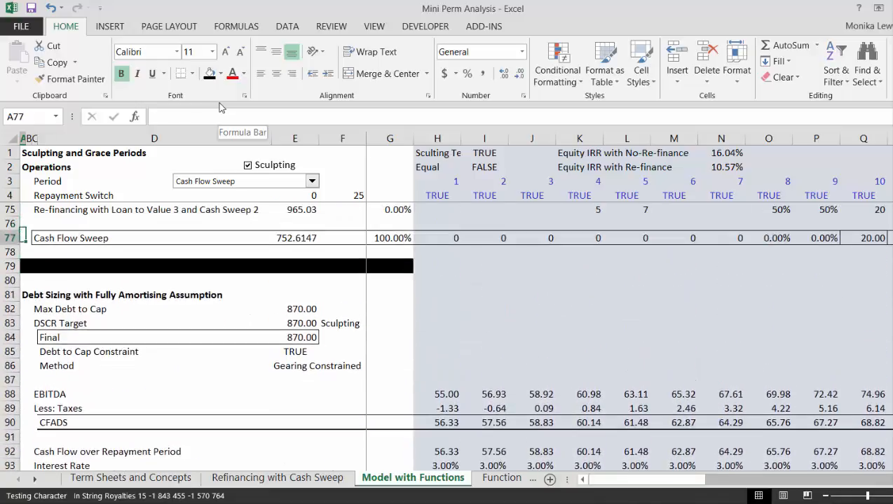
# Group rows 79 to 142, from the black divider through the Equity Return section, and collapse the group
pyautogui.press('Down')
pyautogui.press('Down')
pyautogui.press('Down')
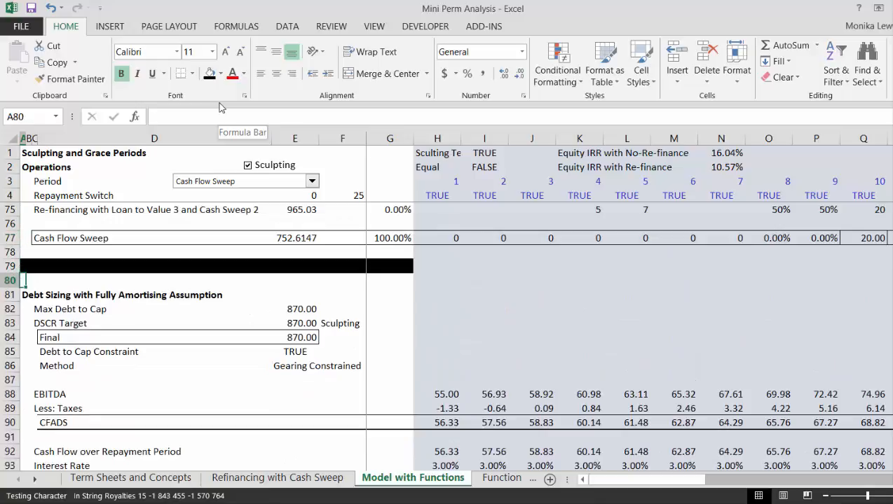
pyautogui.press('Up')
pyautogui.hotkey('shift', 'space')
pyautogui.hotkey('shift', 'Down')
pyautogui.hotkey('shift', 'Down')
pyautogui.hotkey('shift', 'Up')
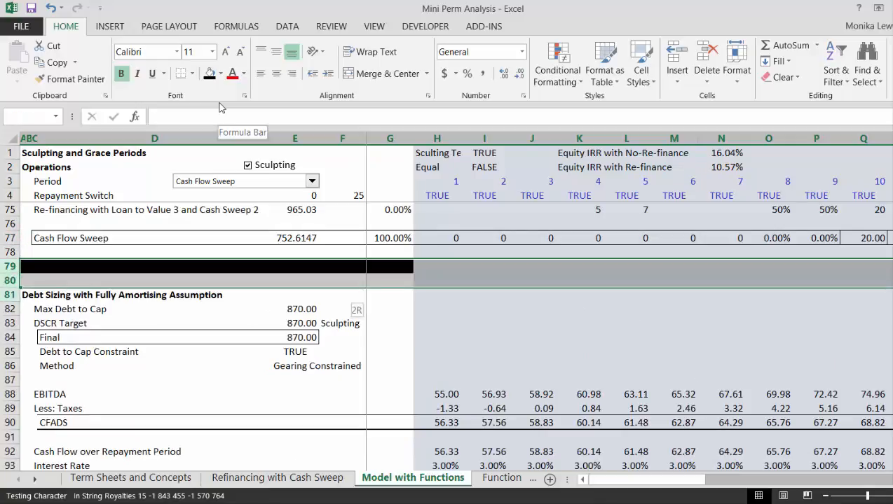
pyautogui.hotkey('shift', 'Down')
pyautogui.hotkey('shift', 'Down')
pyautogui.hotkey('shift', 'Down')
pyautogui.hotkey('shift', 'Down')
pyautogui.hotkey('shift', 'Down')
pyautogui.hotkey('shift', 'Down')
pyautogui.hotkey('shift', 'Down')
pyautogui.hotkey('shift', 'Down')
pyautogui.hotkey('shift', 'Down')
pyautogui.hotkey('shift', 'Down')
pyautogui.hotkey('shift', 'Down')
pyautogui.hotkey('shift', 'Down')
pyautogui.hotkey('shift', 'Down')
pyautogui.hotkey('shift', 'Down')
pyautogui.hotkey('shift', 'Down')
pyautogui.hotkey('shift', 'Down')
pyautogui.hotkey('shift', 'Down')
pyautogui.hotkey('shift', 'Down')
pyautogui.hotkey('shift', 'Down')
pyautogui.hotkey('shift', 'Down')
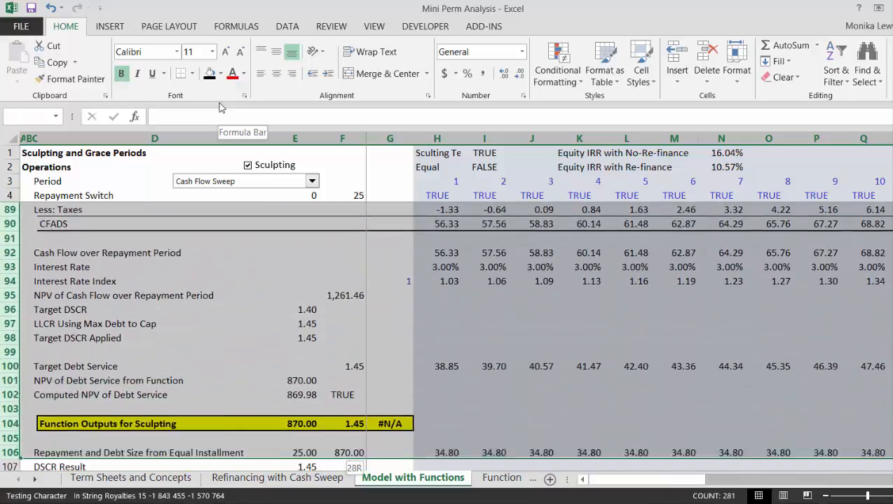
pyautogui.hotkey('shift', 'Down')
pyautogui.hotkey('shift', 'Down')
pyautogui.hotkey('shift', 'Down')
pyautogui.hotkey('shift', 'Down')
pyautogui.hotkey('shift', 'Down')
pyautogui.hotkey('shift', 'Down')
pyautogui.hotkey('shift', 'Down')
pyautogui.hotkey('shift', 'Down')
pyautogui.hotkey('shift', 'Down')
pyautogui.hotkey('shift', 'Down')
pyautogui.hotkey('shift', 'Down')
pyautogui.hotkey('shift', 'Down')
pyautogui.hotkey('shift', 'Down')
pyautogui.hotkey('shift', 'Down')
pyautogui.hotkey('shift', 'Down')
pyautogui.hotkey('shift', 'Down')
pyautogui.hotkey('shift', 'Down')
pyautogui.hotkey('shift', 'Down')
pyautogui.hotkey('shift', 'Down')
pyautogui.hotkey('shift', 'Down')
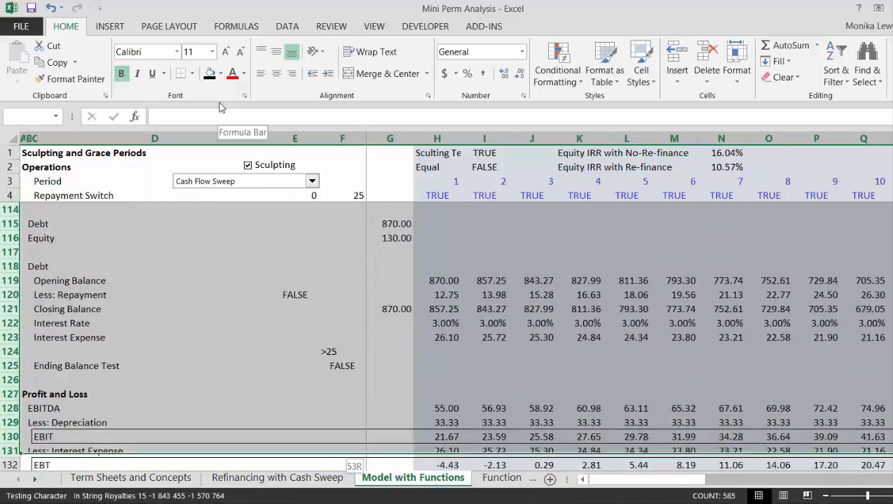
pyautogui.hotkey('shift', 'Down')
pyautogui.hotkey('shift', 'Down')
pyautogui.hotkey('shift', 'Down')
pyautogui.hotkey('shift', 'Down')
pyautogui.hotkey('shift', 'Down')
pyautogui.hotkey('shift', 'Down')
pyautogui.hotkey('shift', 'Down')
pyautogui.hotkey('shift', 'Down')
pyautogui.hotkey('shift', 'Down')
pyautogui.hotkey('shift', 'Down')
pyautogui.hotkey('shift', 'Down')
pyautogui.hotkey('shift', 'Down')
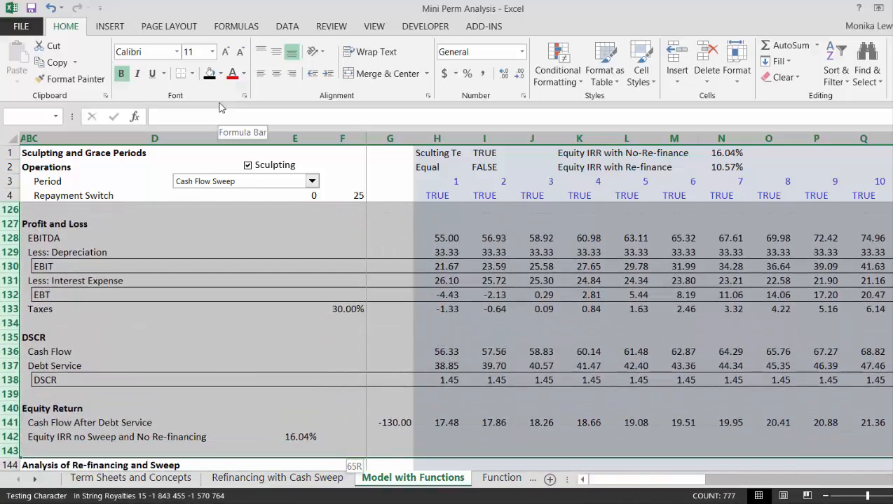
pyautogui.hotkey('shift', 'Up')
pyautogui.hotkey('alt', 'shift', 'Right')
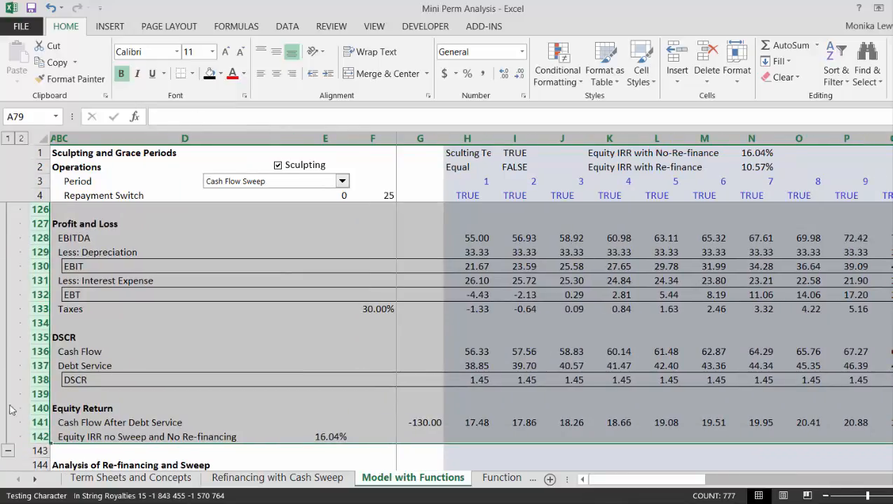
pyautogui.click(9, 451)
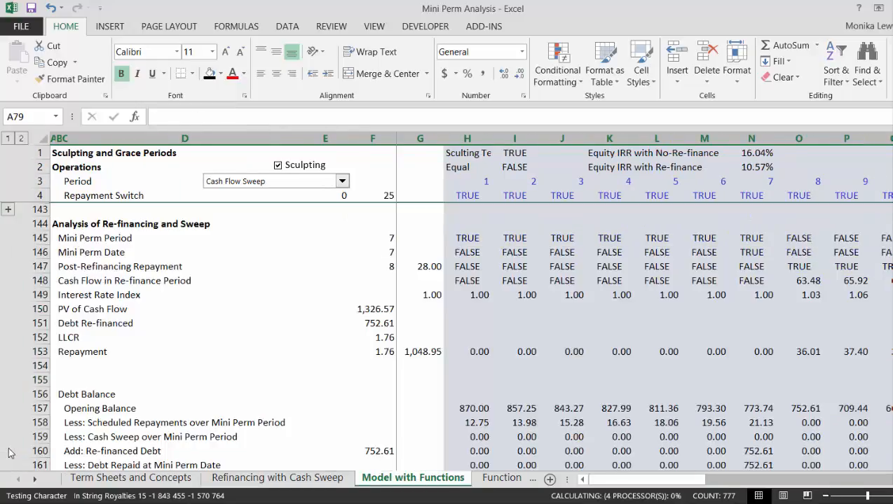
# Examine the Analysis of Re-financing and Sweep section below the collapsed rows, including the Cash Flow in Re-finance Period formula in H148
pyautogui.press('Up')
pyautogui.press('Up')
pyautogui.press('Up')
pyautogui.press('Down')
pyautogui.press('Down')
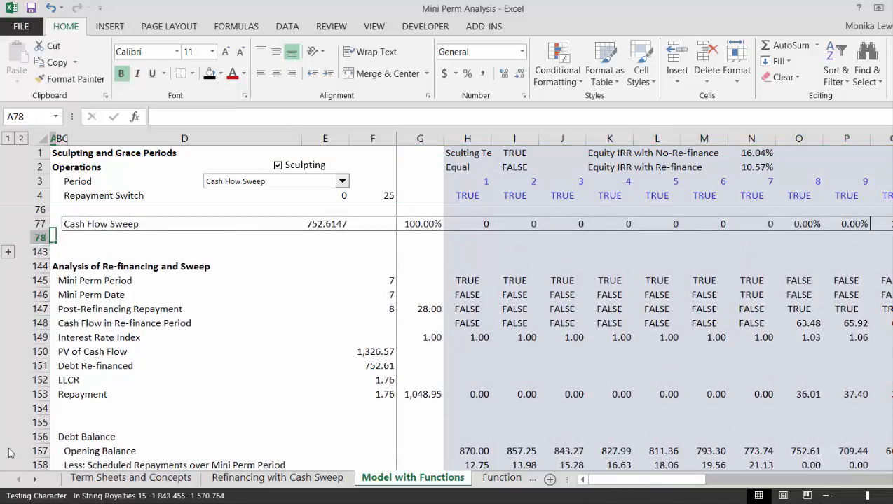
pyautogui.press('Down')
pyautogui.press('Down')
pyautogui.press('Up')
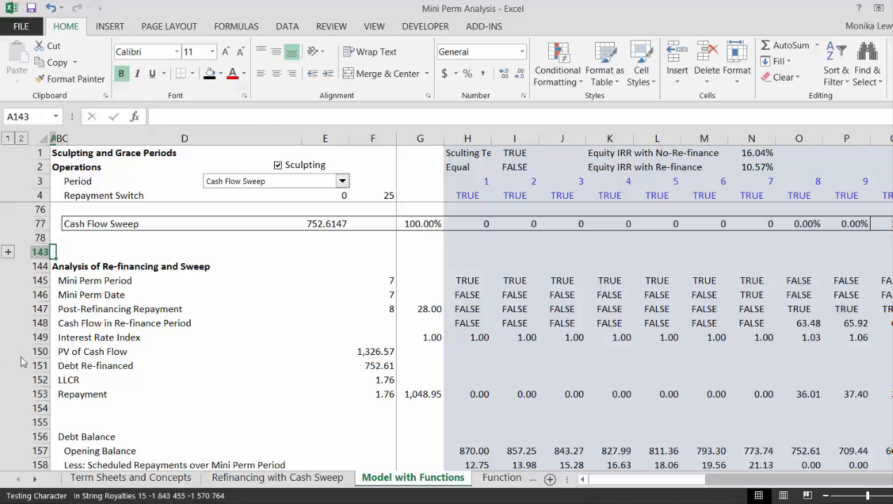
pyautogui.press('Down')
pyautogui.press('Down')
pyautogui.press('Down')
pyautogui.press('Down')
pyautogui.press('Down')
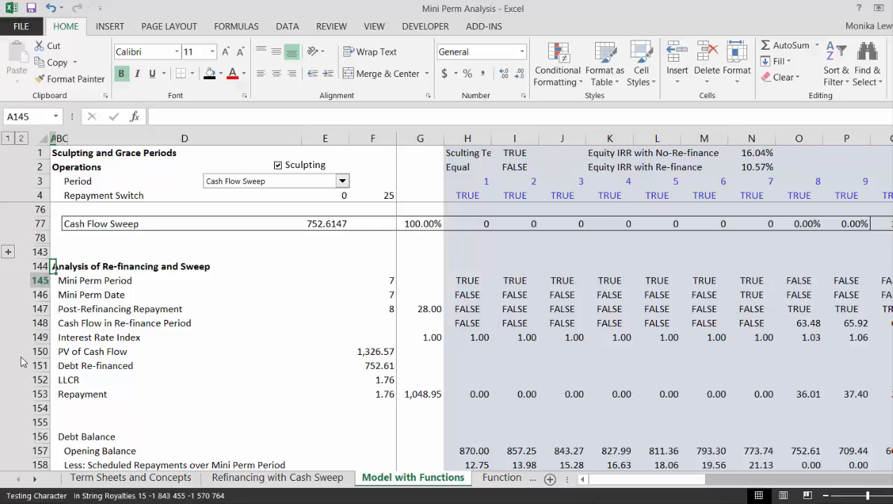
pyautogui.press('Down')
pyautogui.press('Down')
pyautogui.press('Down')
pyautogui.press('Down')
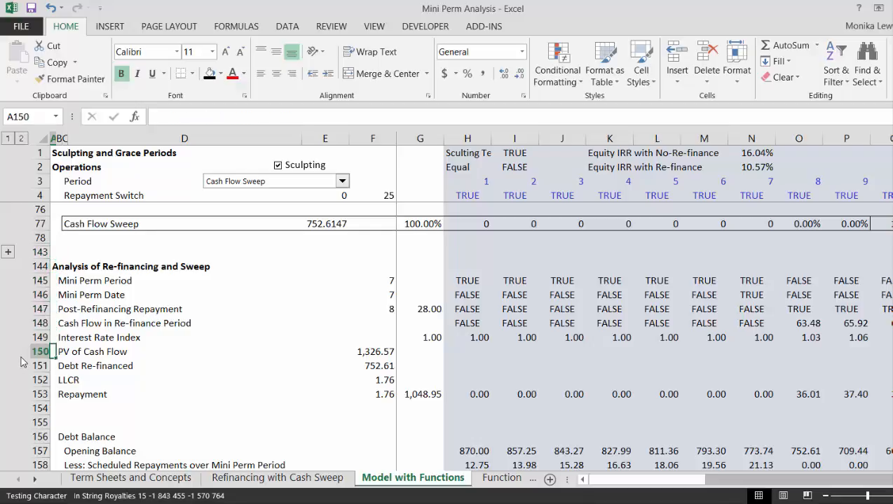
pyautogui.press('Up')
pyautogui.press('Up')
pyautogui.press('Up')
pyautogui.press('Up')
pyautogui.press('Right')
pyautogui.press('Right')
pyautogui.press('Right')
pyautogui.press('Right')
pyautogui.press('Right')
pyautogui.press('Right')
pyautogui.press('Right')
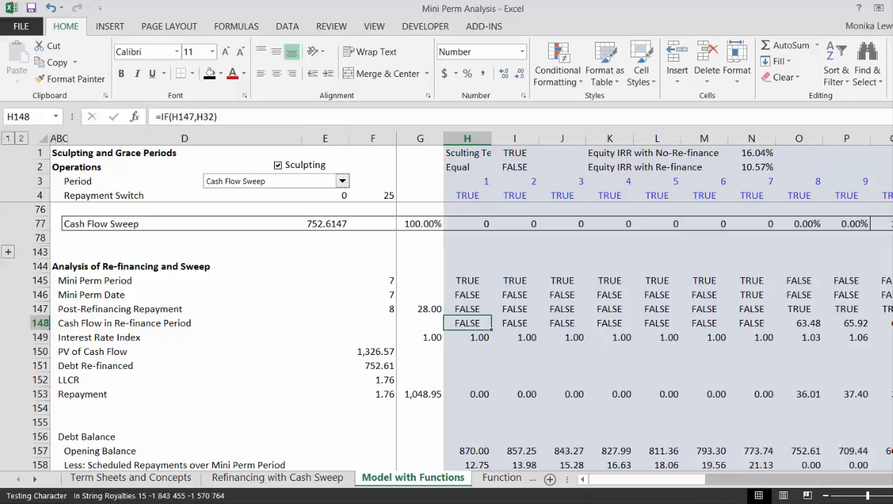
# Select the whole sheet and add a formula-based conditional formatting rule =A$146=true, leaving its format unset
pyautogui.click(42, 140)
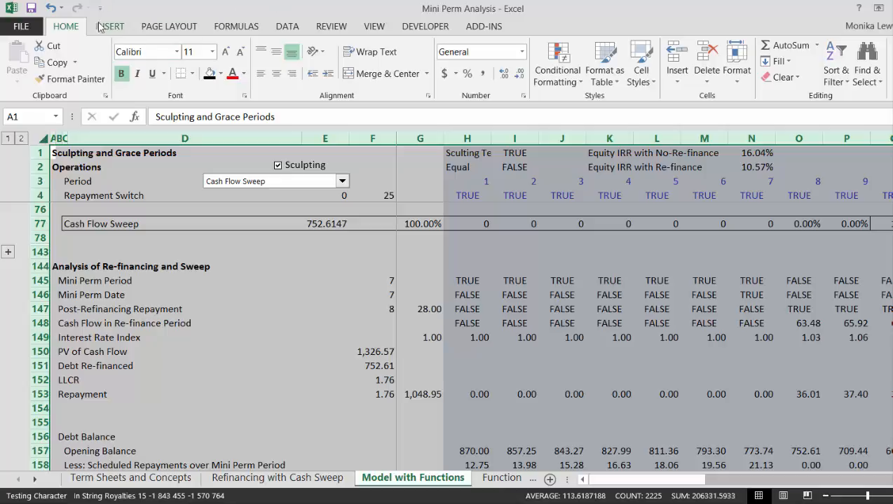
pyautogui.click(558, 76)
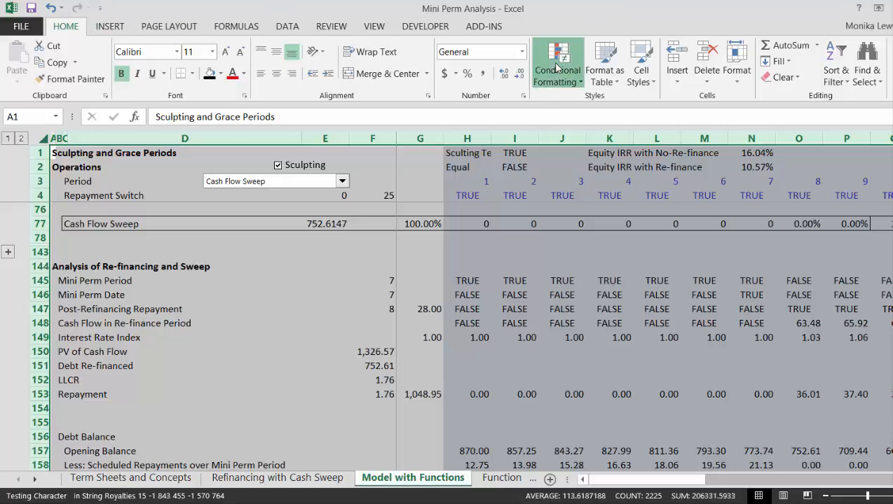
pyautogui.click(552, 255)
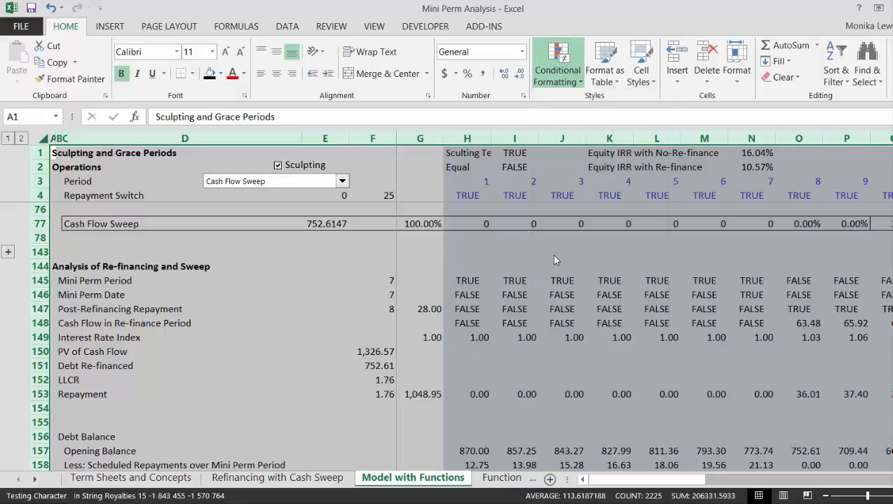
pyautogui.click(187, 163)
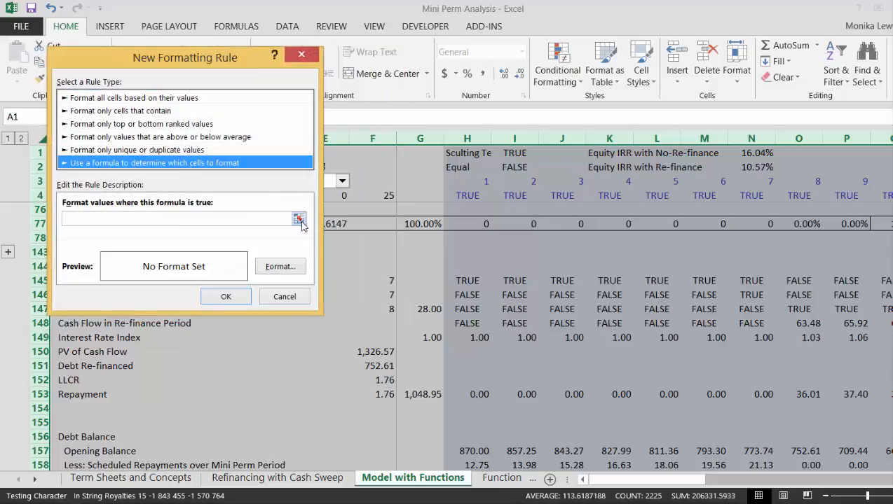
pyautogui.click(299, 220)
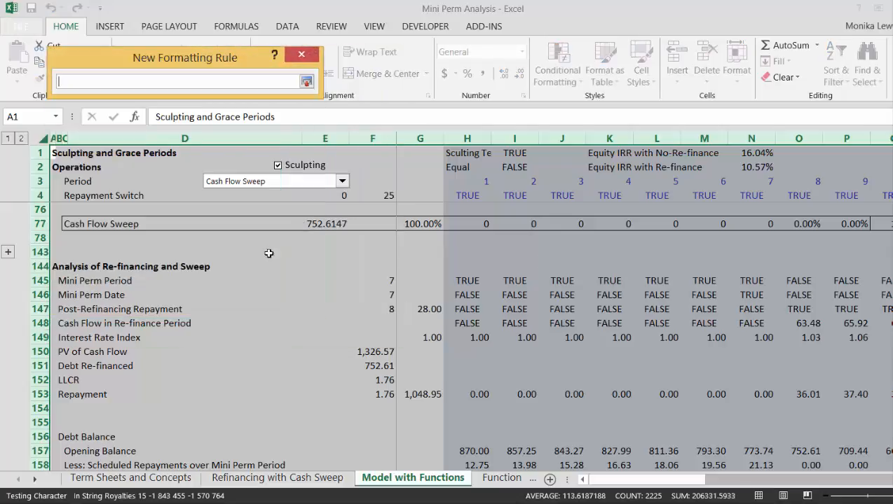
pyautogui.click(52, 295)
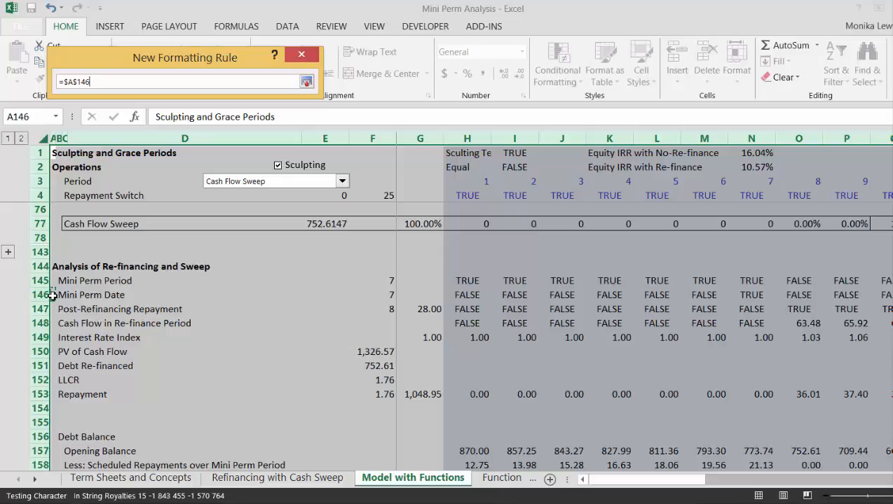
pyautogui.press('F4')
pyautogui.press('F4')
pyautogui.press('F4')
pyautogui.press('F4')
pyautogui.press('F4')
pyautogui.write('=true')
pyautogui.press('Return')
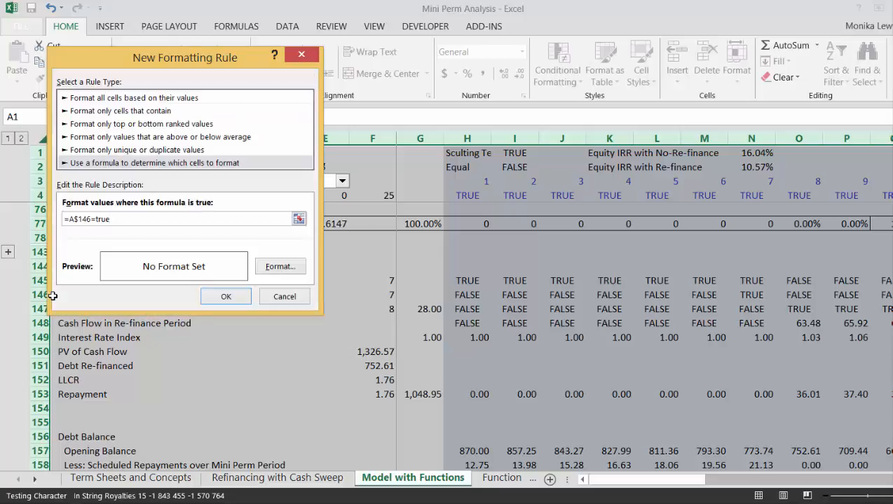
pyautogui.click(222, 297)
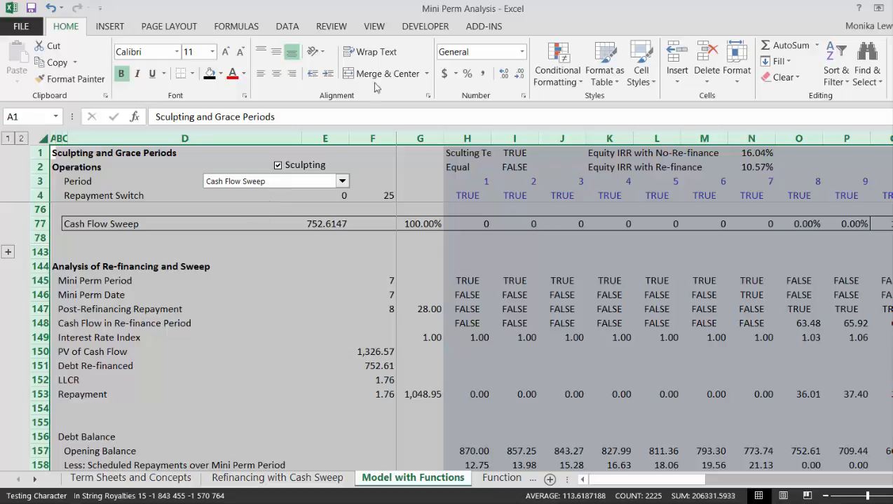
# Start another formula-based conditional formatting rule for the whole sheet, using the Mini Perm Date row with the formula =A$146
pyautogui.click(543, 67)
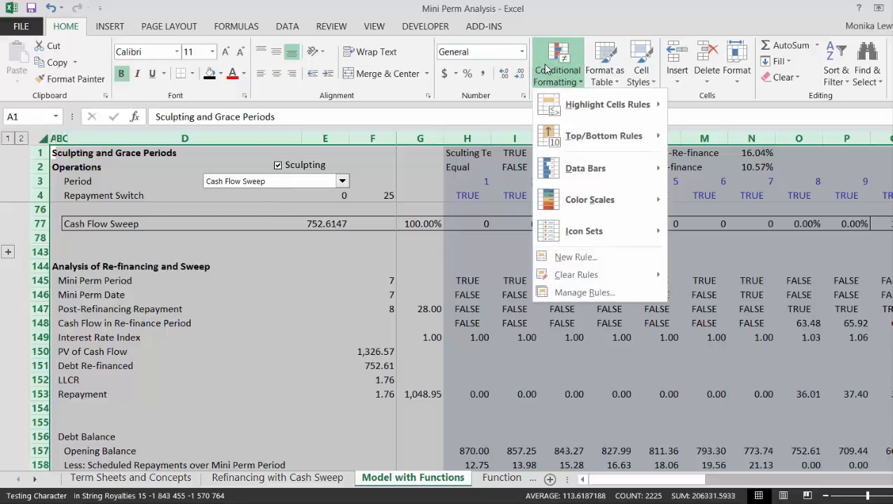
pyautogui.click(545, 256)
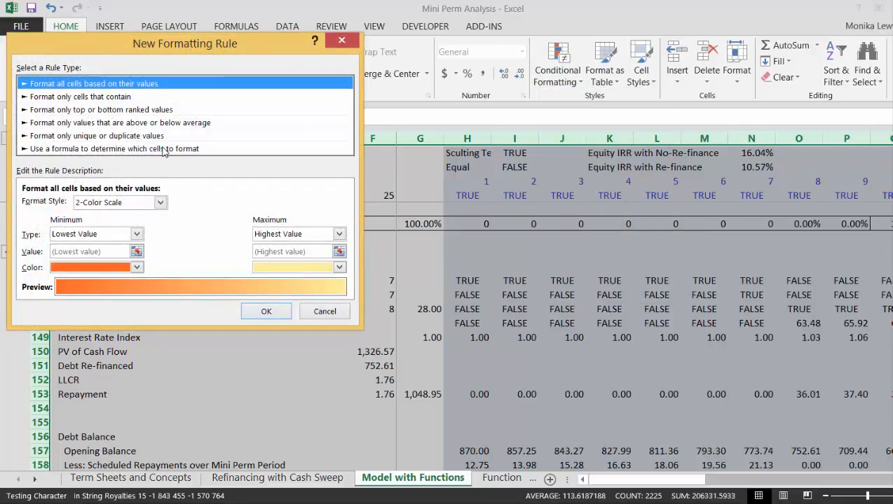
pyautogui.click(163, 149)
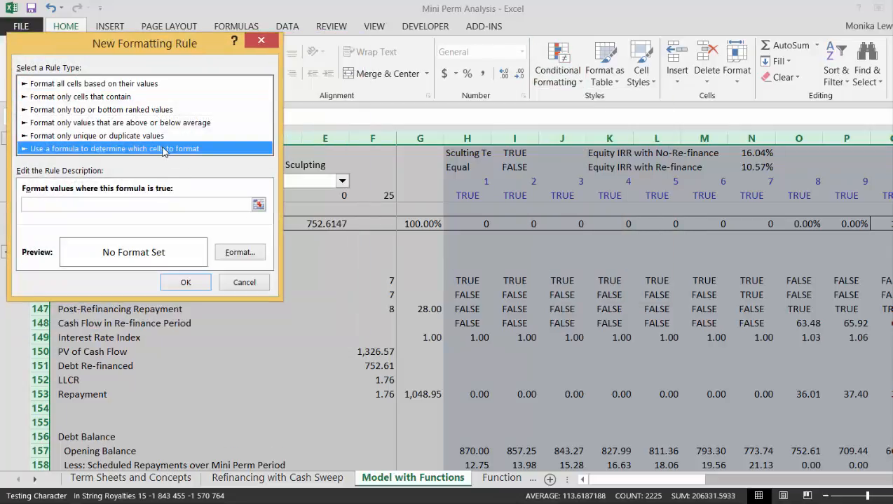
pyautogui.click(261, 205)
pyautogui.click(55, 293)
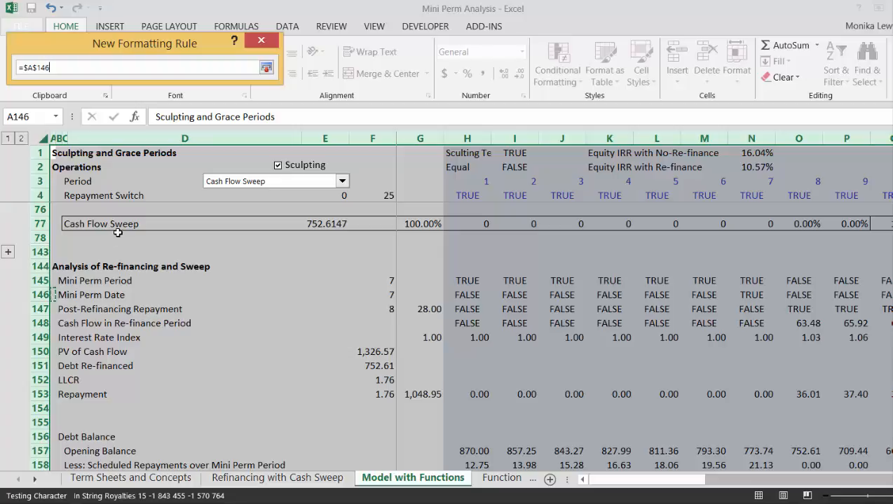
pyautogui.press('F4')
pyautogui.press('Return')
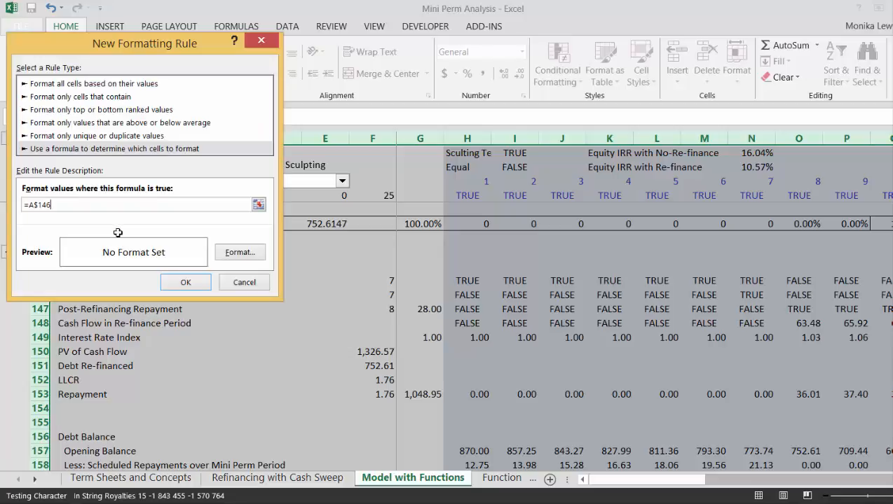
# Give the =A$146 rule a light orange background fill
pyautogui.click(240, 253)
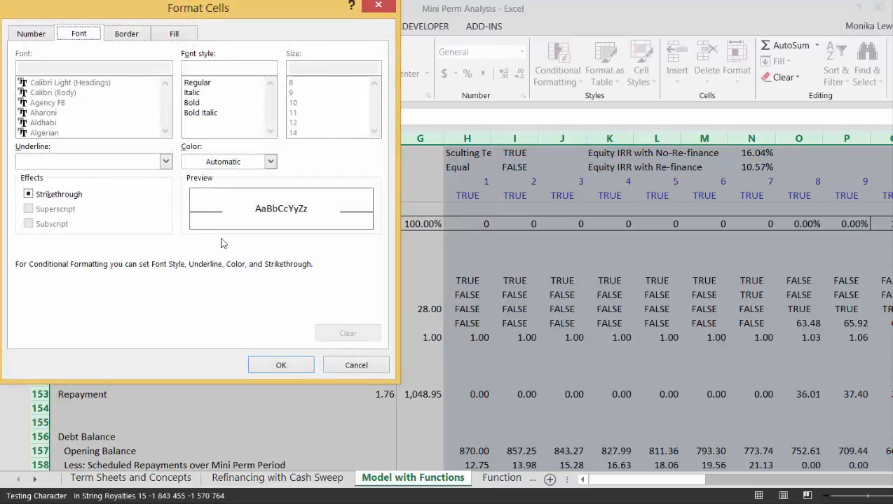
pyautogui.click(171, 36)
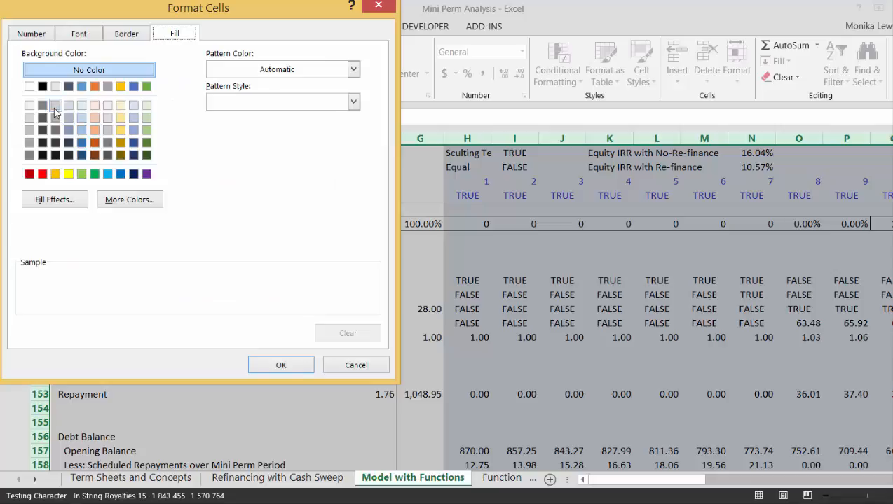
pyautogui.click(94, 118)
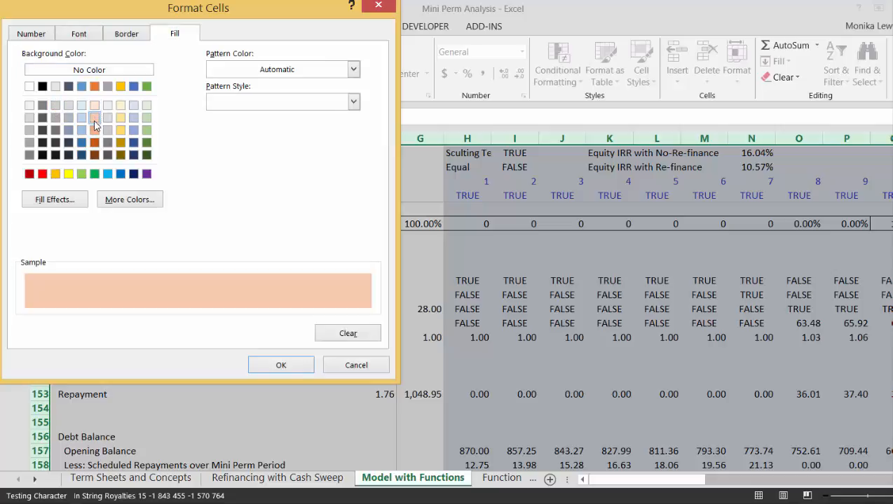
pyautogui.click(261, 365)
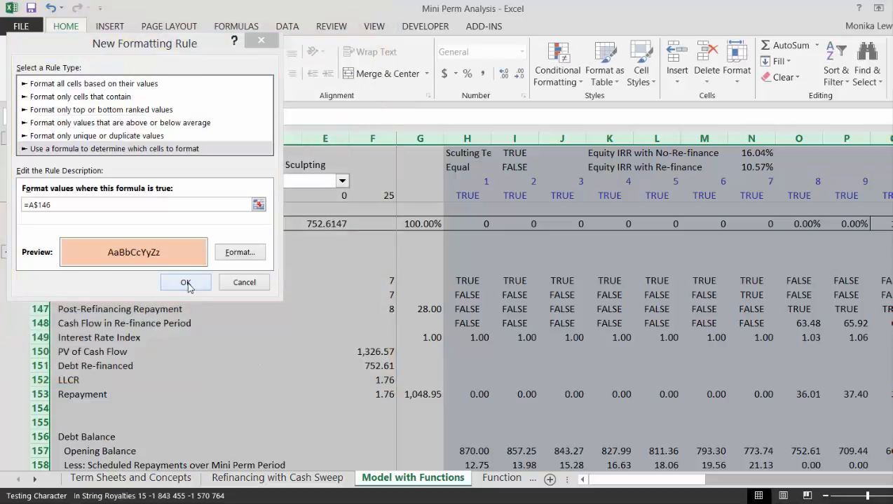
# Change the light orange rule's formula to =A$146=TRUE and apply it to the whole sheet
pyautogui.click(186, 283)
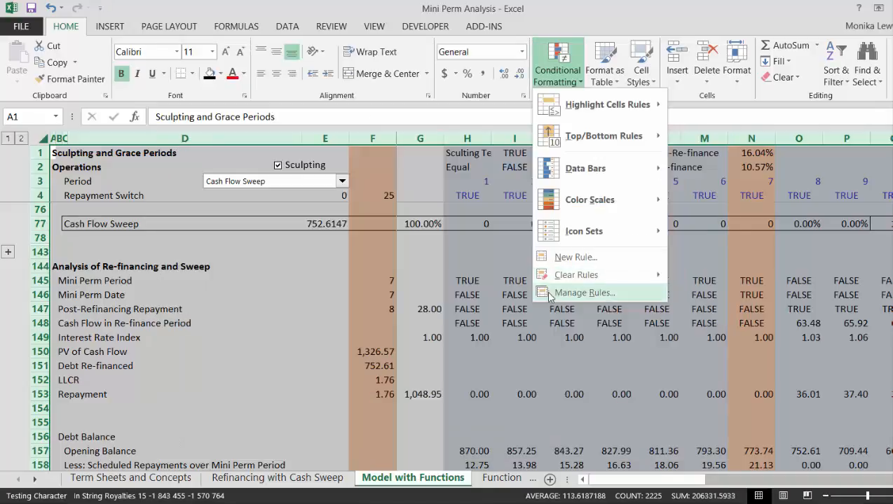
pyautogui.click(547, 294)
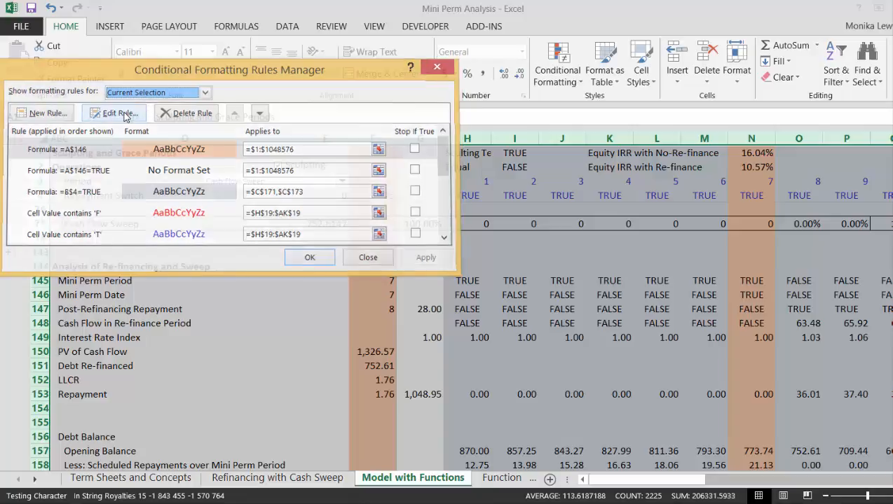
pyautogui.click(126, 116)
pyautogui.click(142, 203)
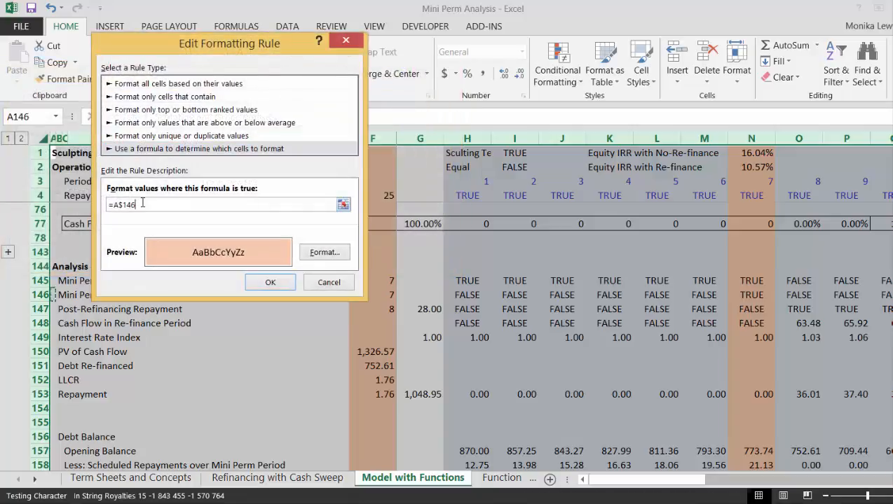
pyautogui.write('=tru')
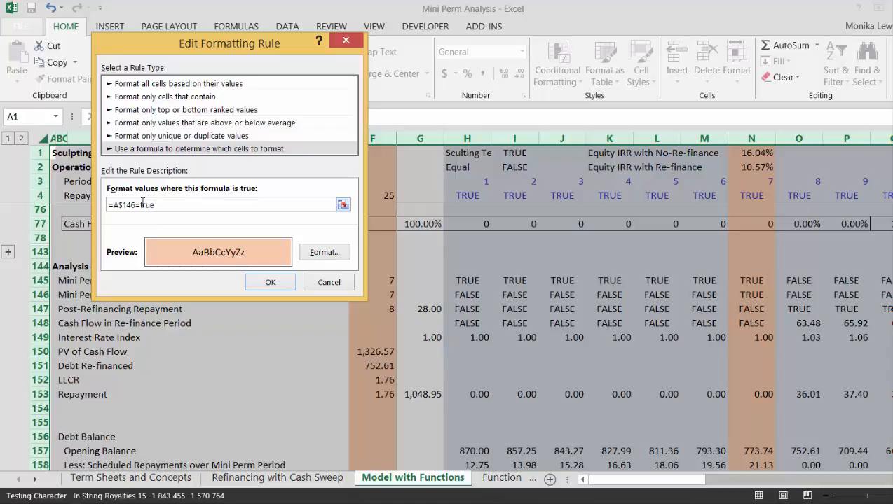
pyautogui.write('e')
pyautogui.click(269, 282)
pyautogui.click(426, 258)
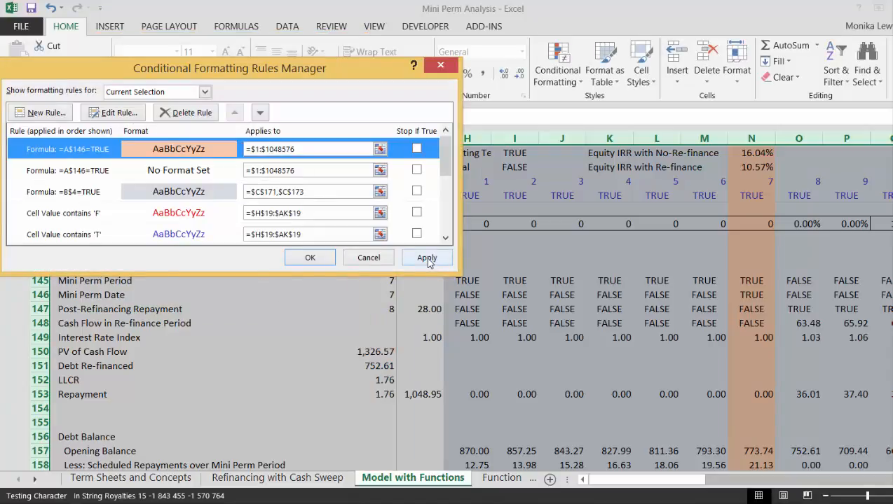
pyautogui.click(310, 259)
pyautogui.click(316, 289)
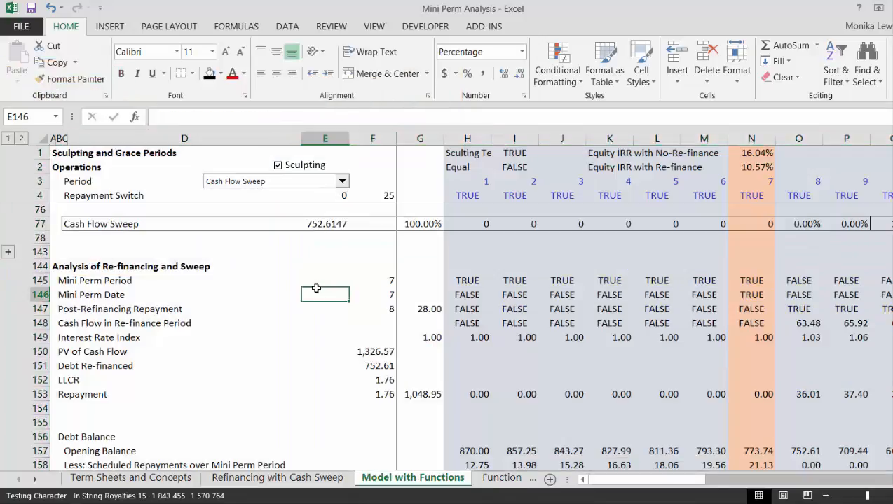
pyautogui.press('Left')
pyautogui.press('Up')
pyautogui.press('Left')
pyautogui.press('Left')
pyautogui.press('Down')
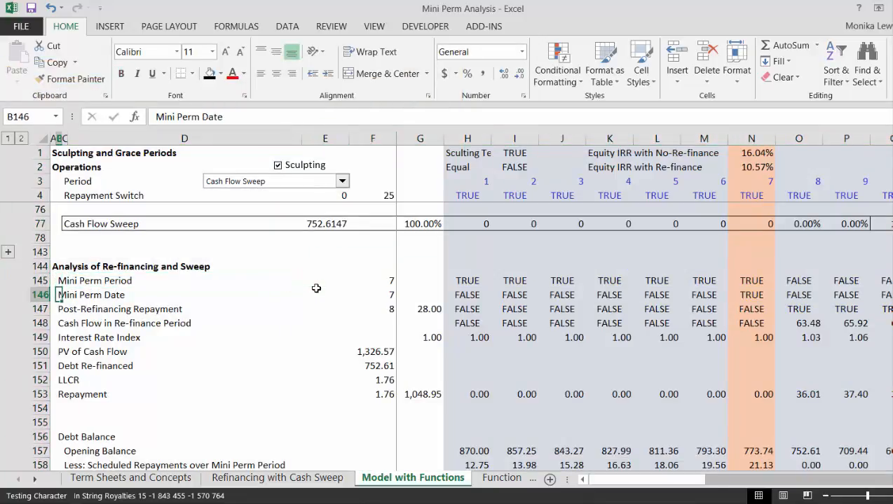
pyautogui.press('Down')
pyautogui.press('Left')
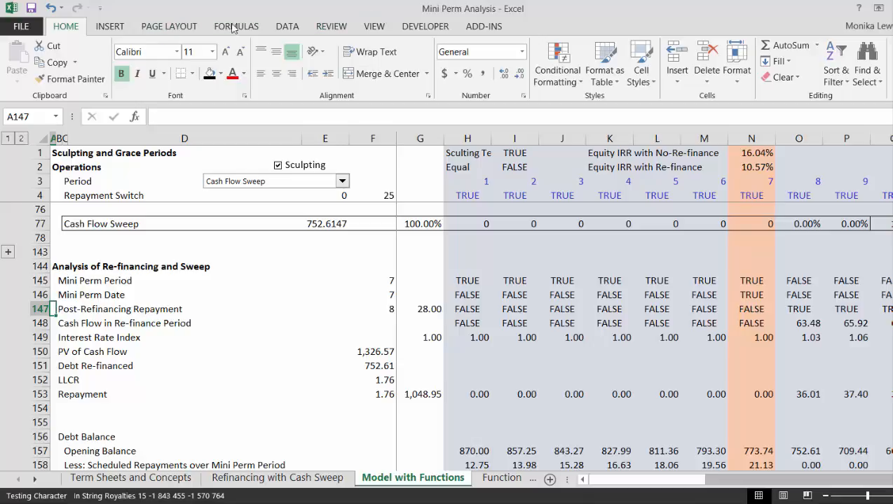
pyautogui.click(573, 82)
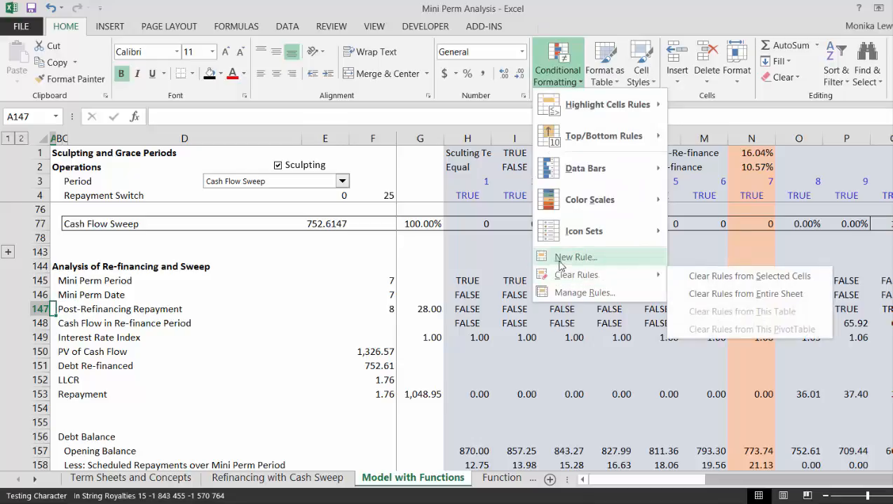
pyautogui.click(561, 258)
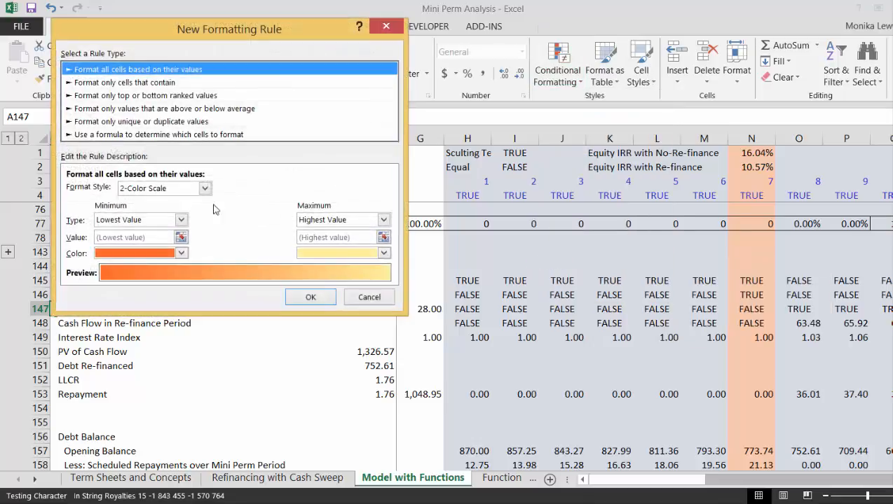
pyautogui.click(159, 134)
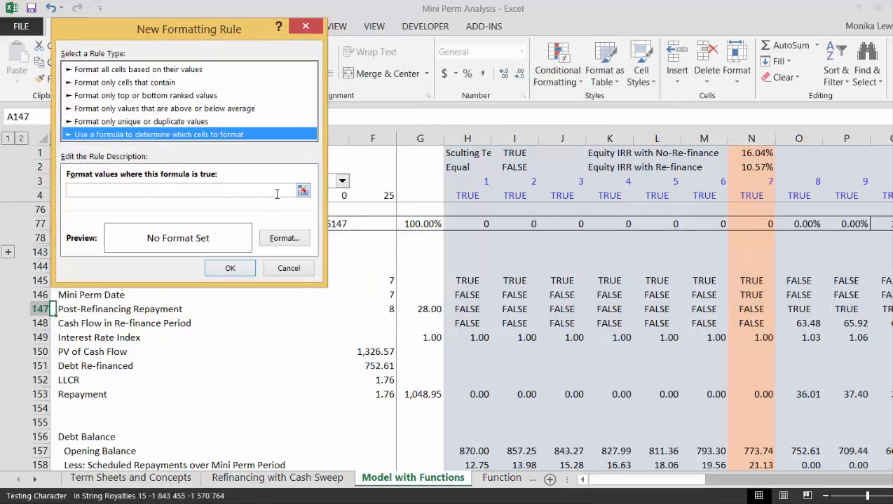
pyautogui.click(303, 192)
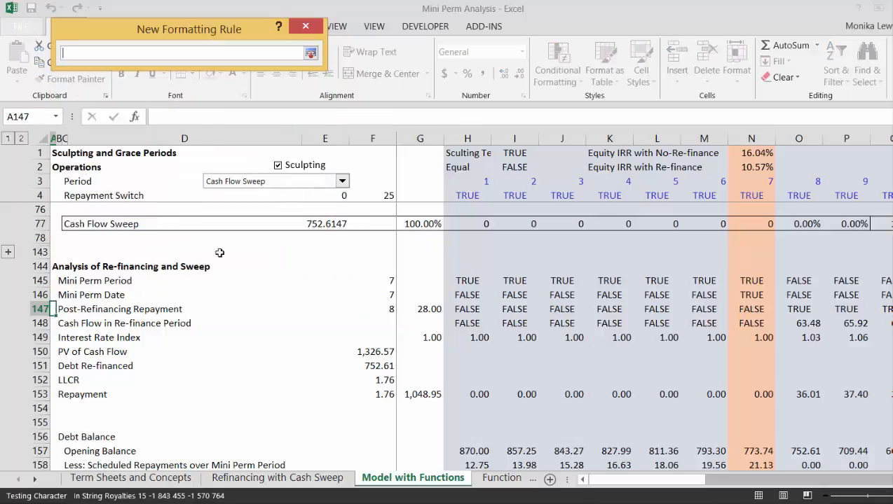
pyautogui.click(52, 309)
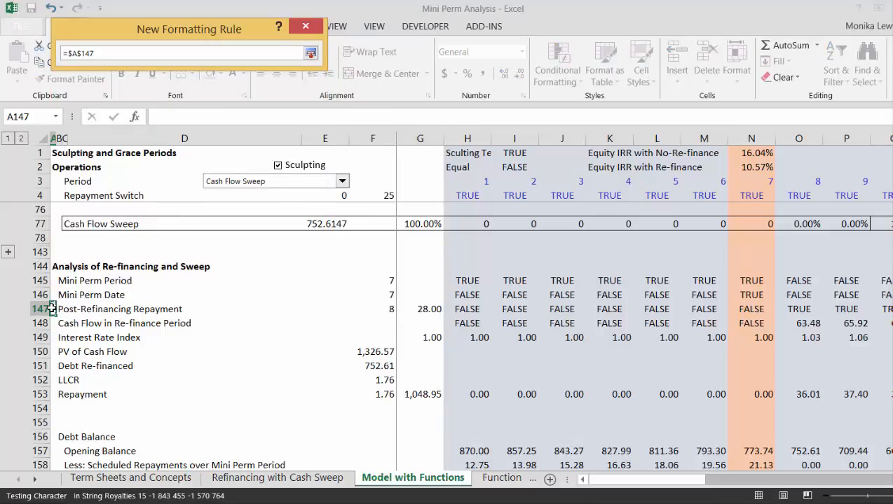
pyautogui.press('F4')
pyautogui.press('F4')
pyautogui.press('F4')
pyautogui.press('F4')
pyautogui.press('F4')
pyautogui.press('Escape')
pyautogui.press('Escape')
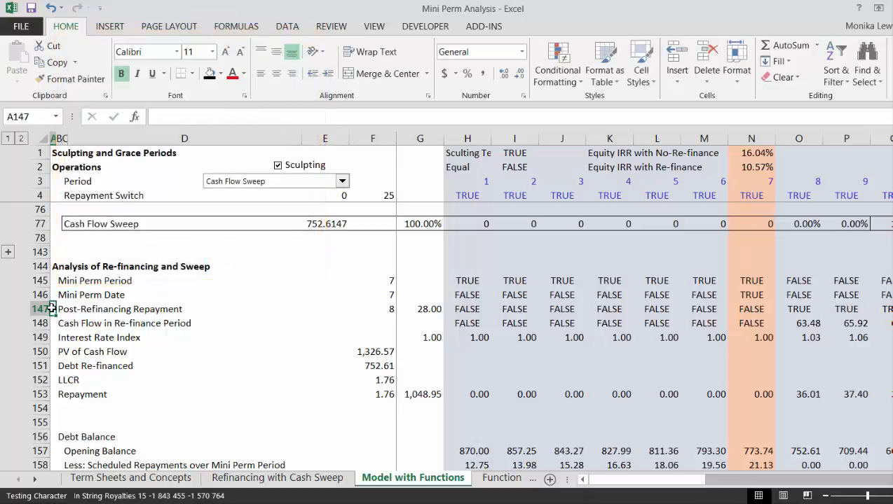
pyautogui.click(42, 138)
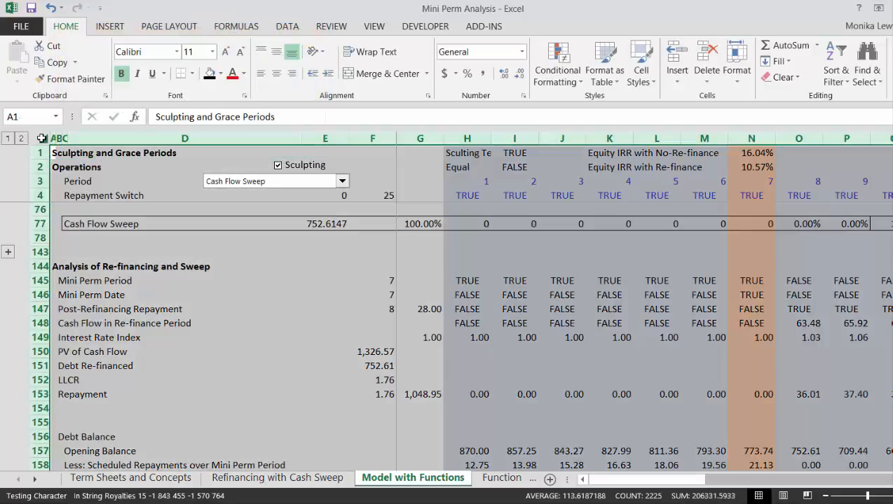
# Start a formula-based conditional formatting rule for the whole sheet from cell A147, with the formula =$A$147=true
pyautogui.click(52, 311)
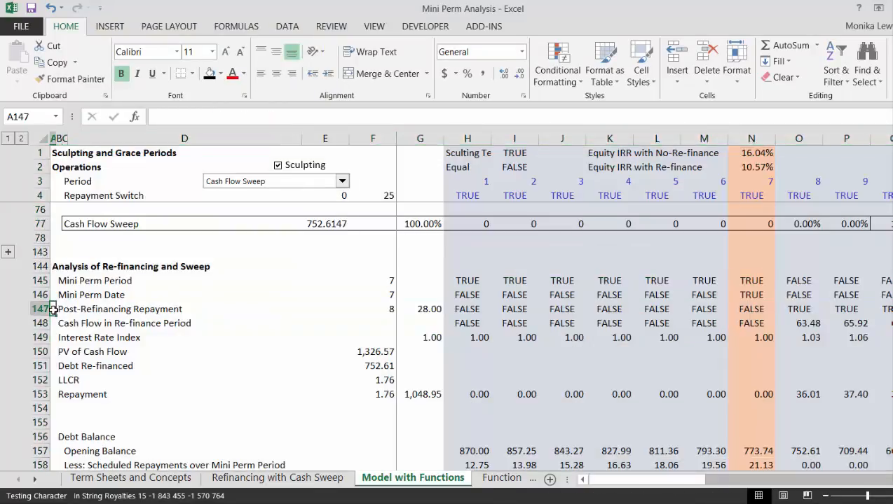
pyautogui.hotkey('ctrl', 'a')
pyautogui.hotkey('ctrl', 'a')
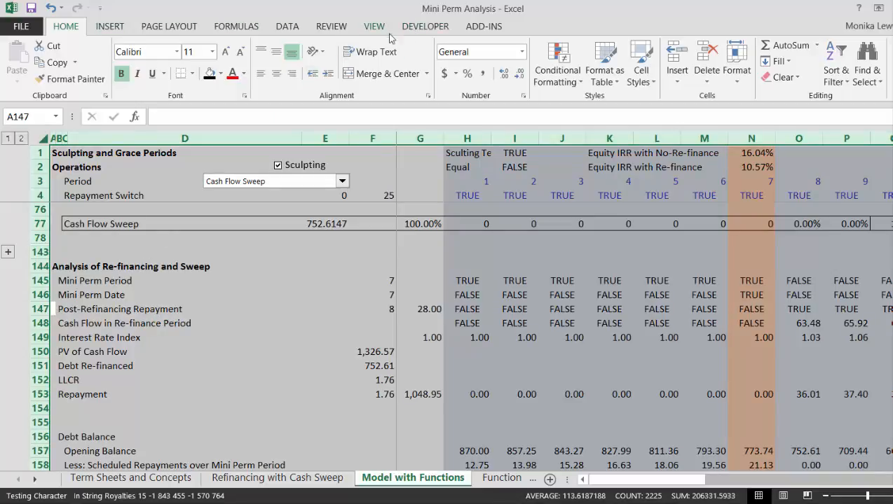
pyautogui.click(557, 69)
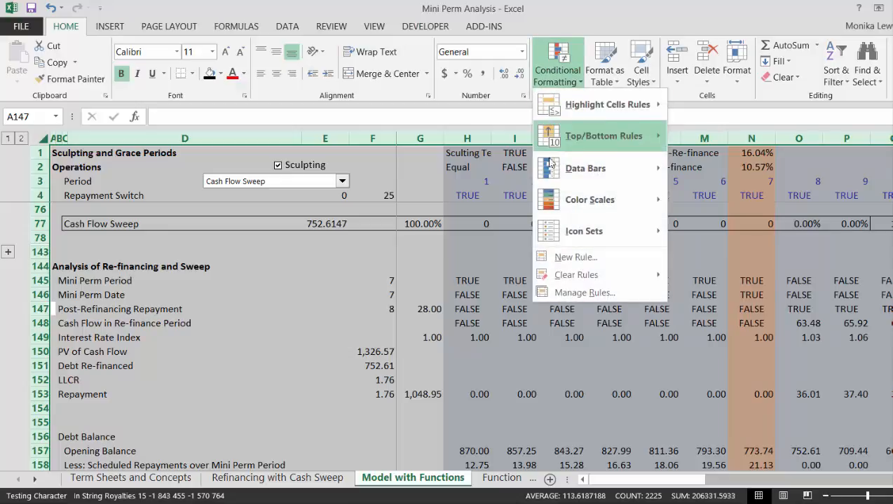
pyautogui.click(558, 257)
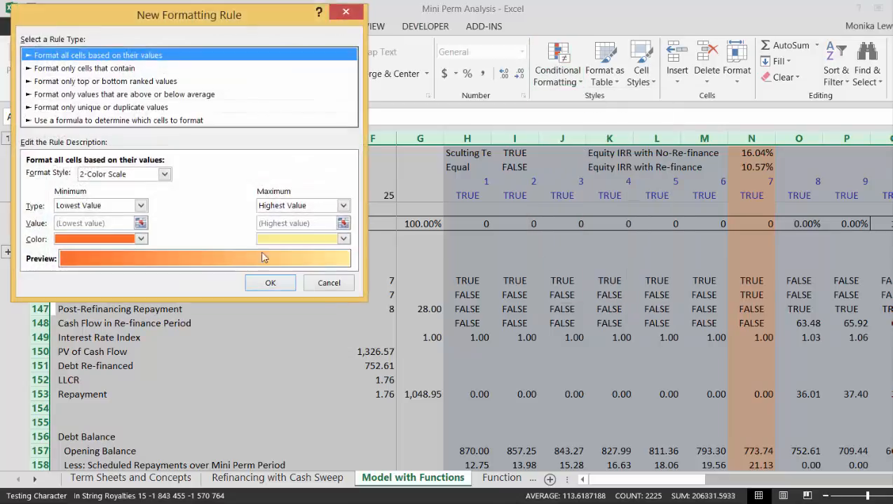
pyautogui.click(129, 121)
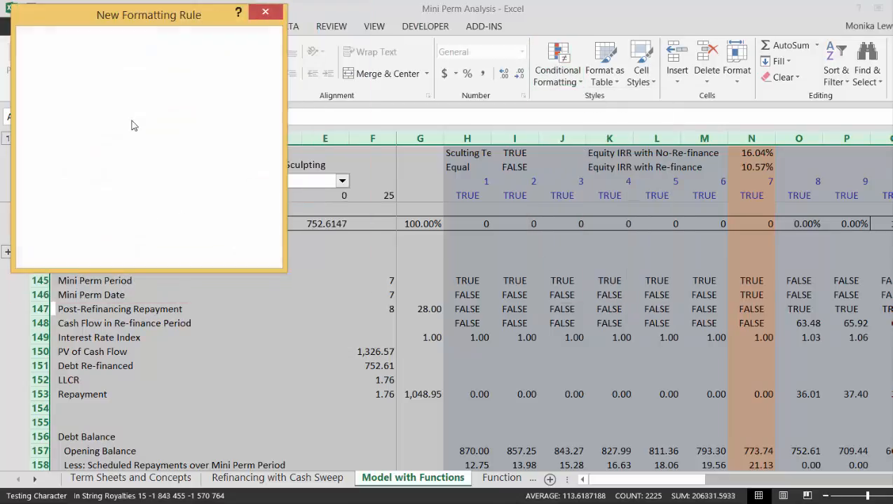
pyautogui.click(263, 177)
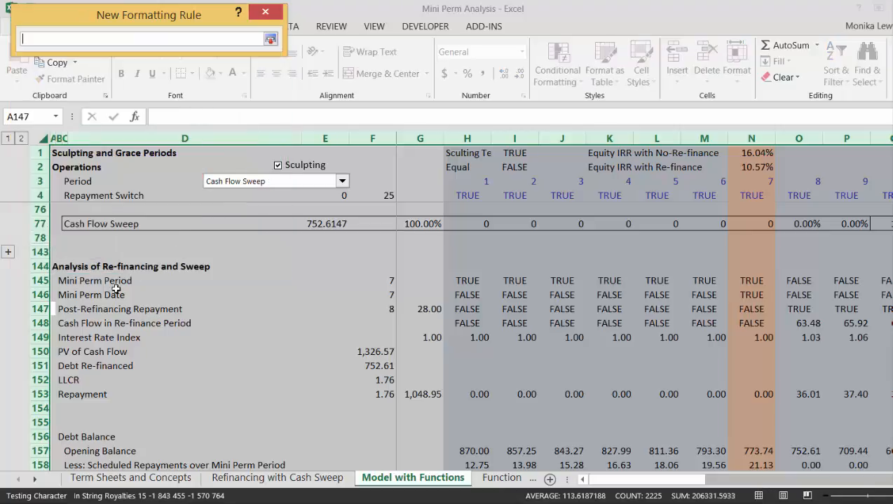
pyautogui.click(54, 309)
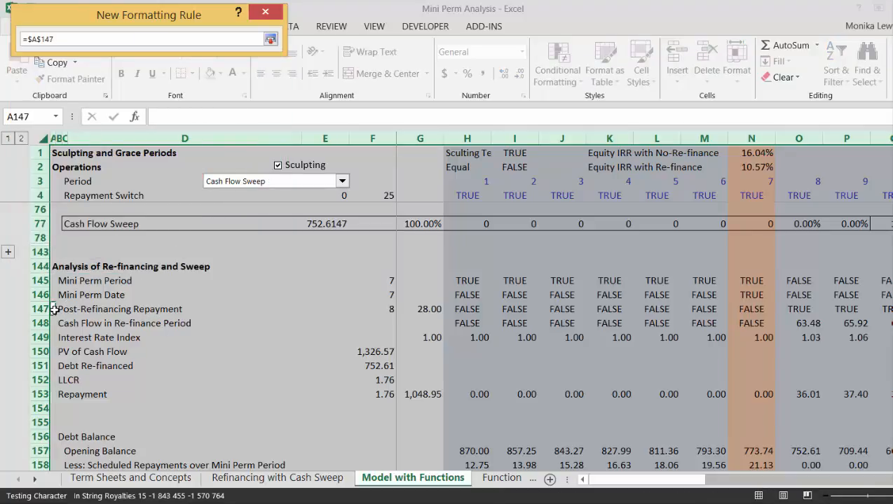
pyautogui.press('F4')
pyautogui.press('F4')
pyautogui.press('F4')
pyautogui.press('F4')
pyautogui.write('=true')
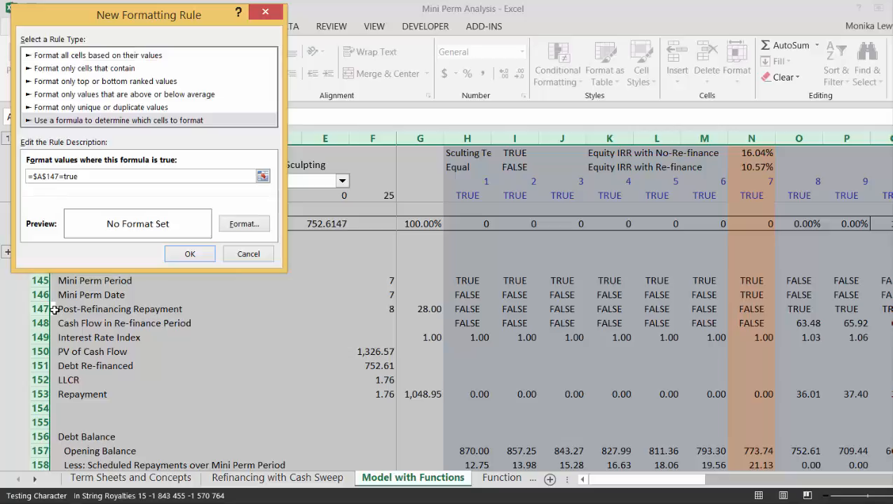
# Give the =$A$147=true rule a light yellow background fill and add it to the sheet
pyautogui.click(243, 225)
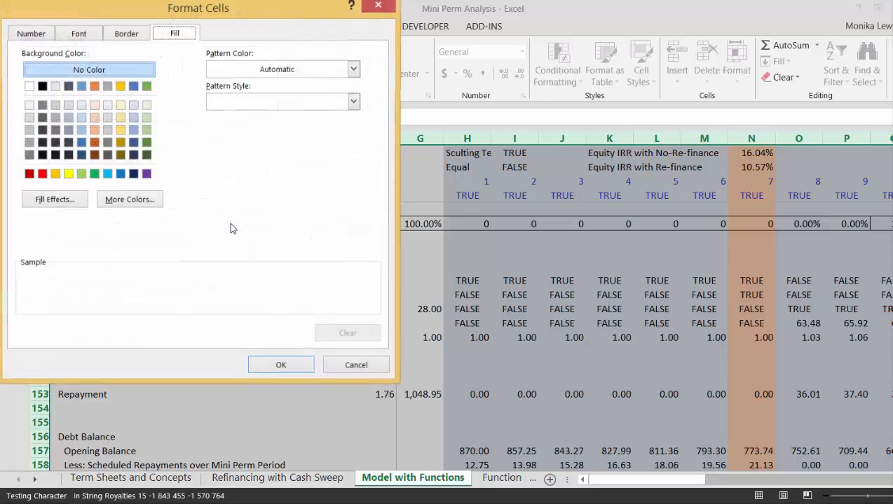
pyautogui.click(121, 106)
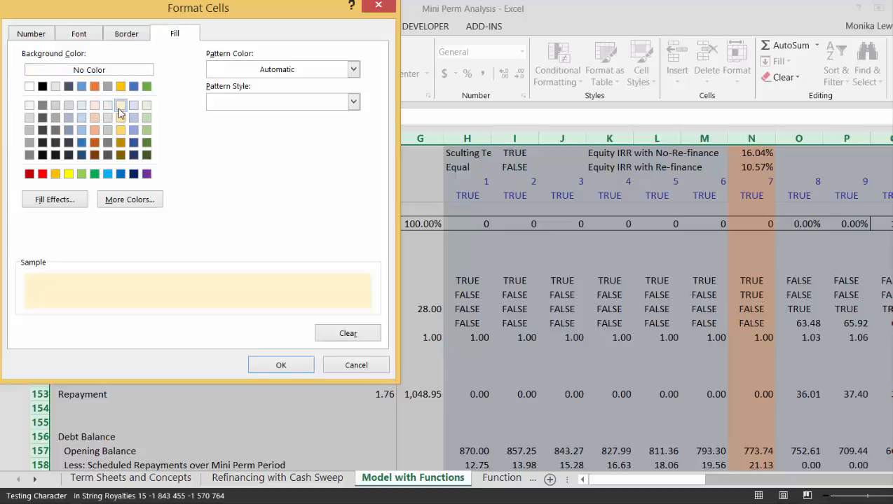
pyautogui.click(279, 367)
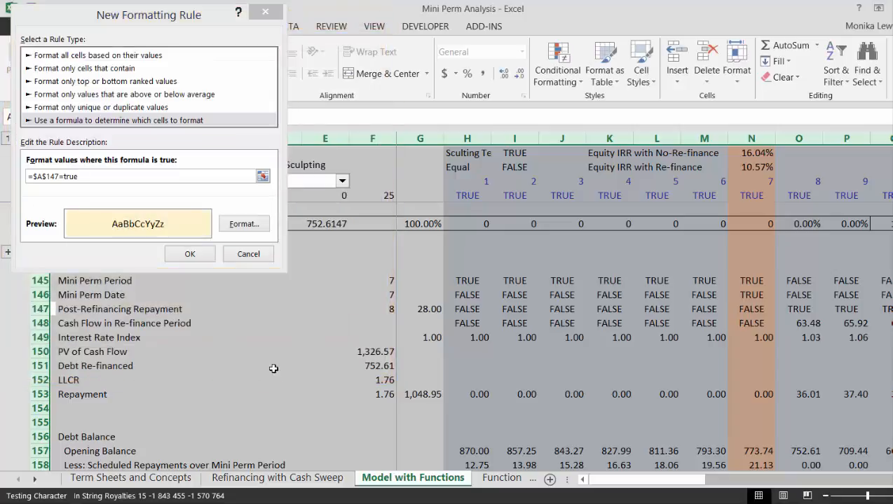
pyautogui.click(192, 253)
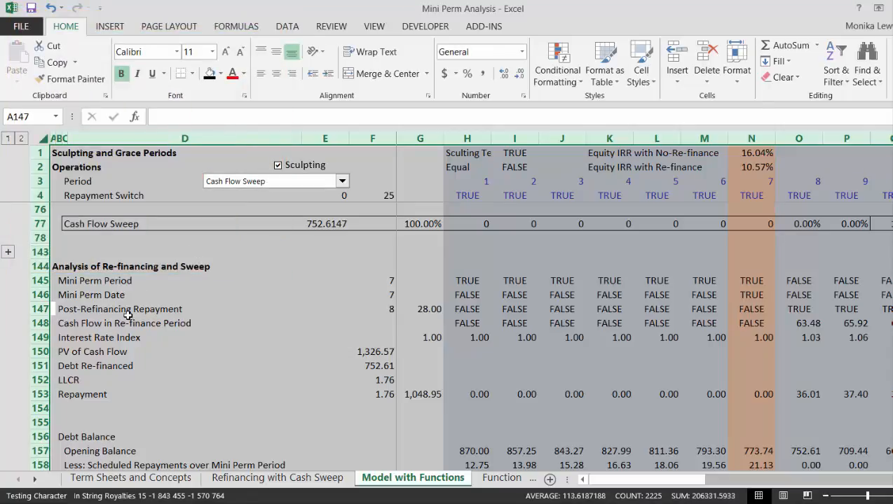
# Make the column reference relative in the light yellow rule so its formula reads =A$147=TRUE, and apply it
pyautogui.click(128, 316)
pyautogui.press('Left')
pyautogui.press('Left')
pyautogui.press('Left')
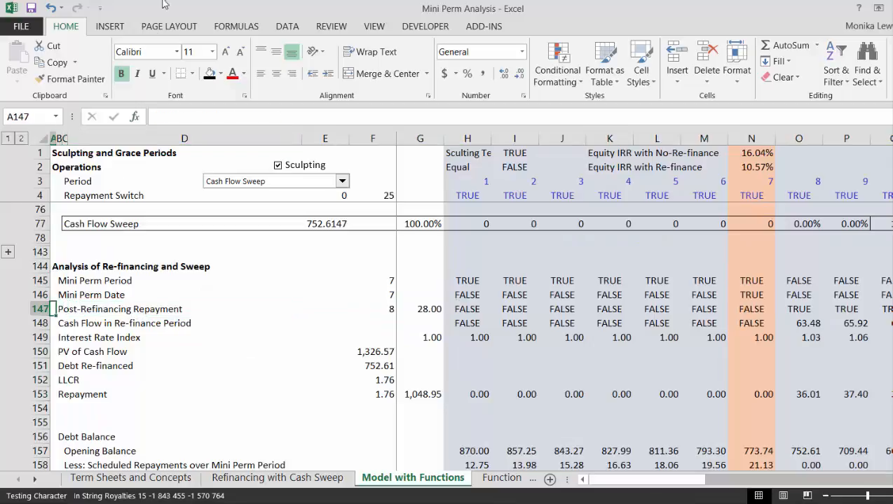
pyautogui.click(560, 75)
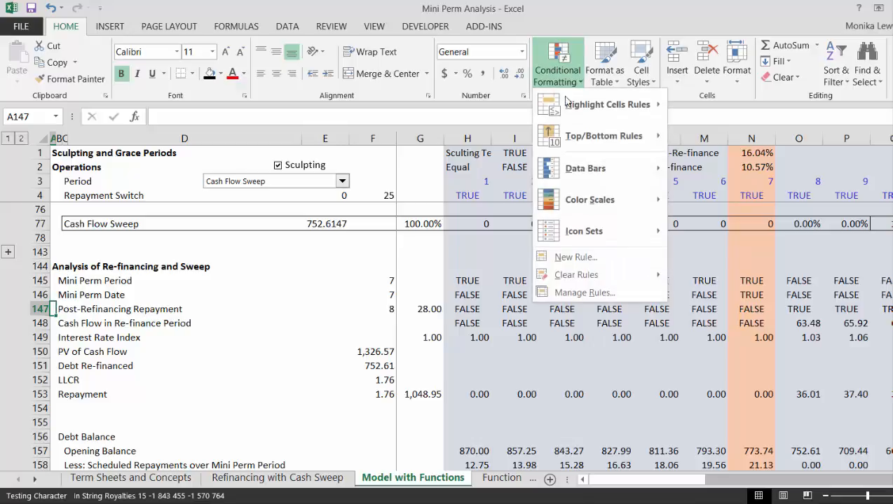
pyautogui.click(556, 292)
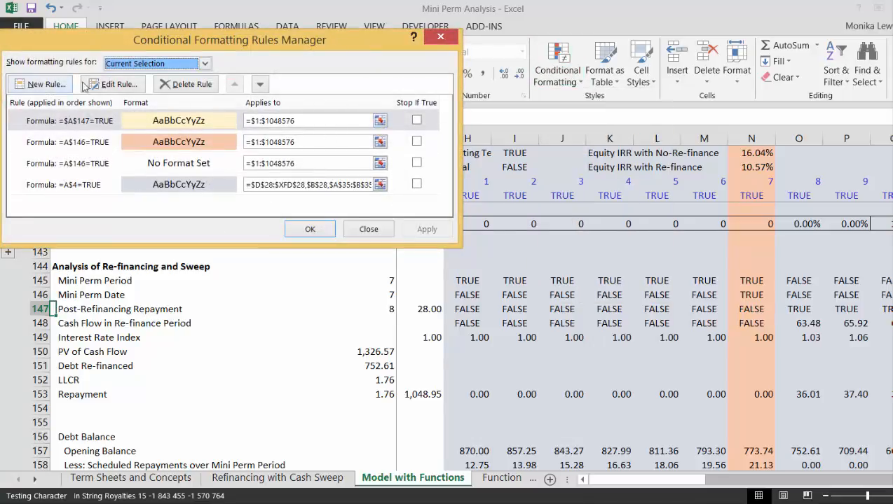
pyautogui.click(116, 85)
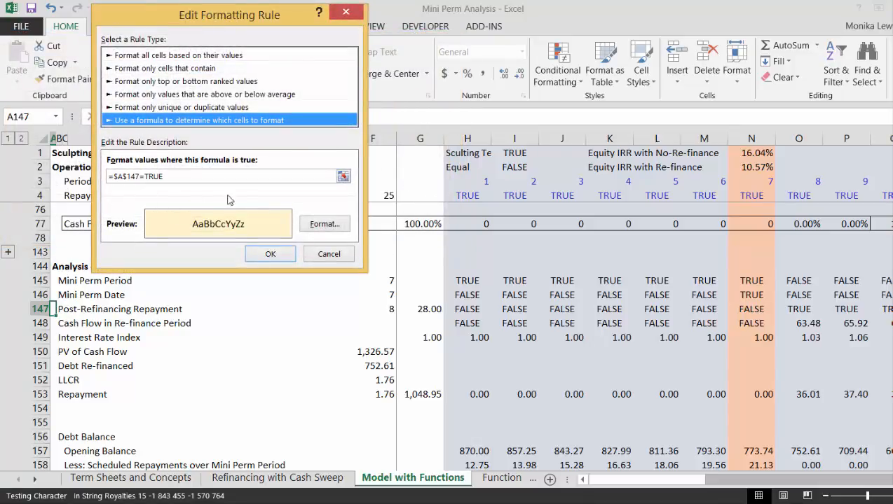
pyautogui.click(117, 176)
pyautogui.press('BackSpace')
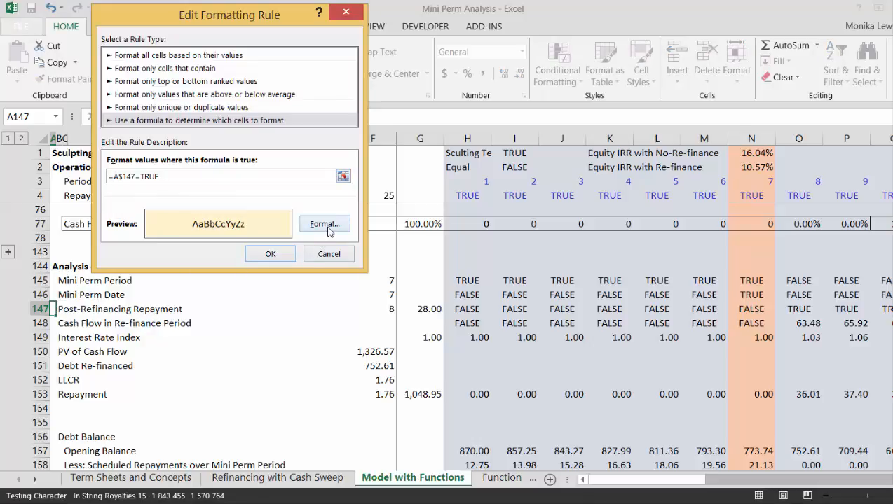
pyautogui.click(259, 258)
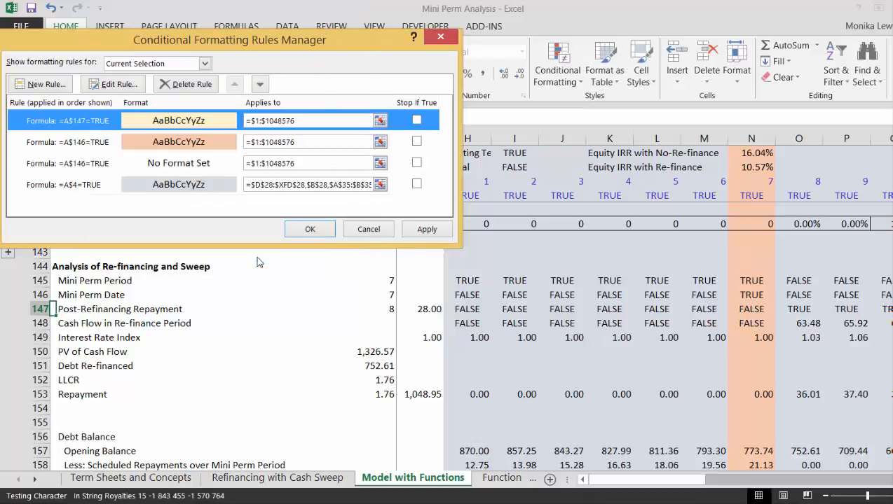
pyautogui.click(310, 230)
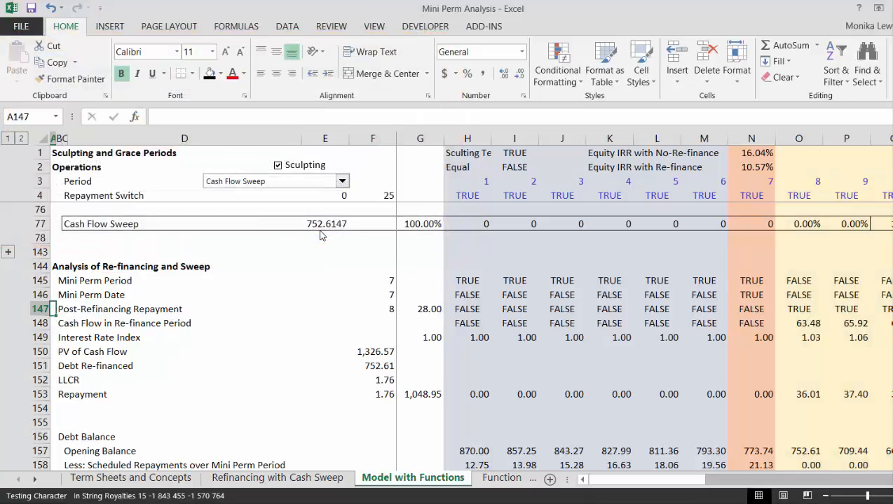
pyautogui.press('Right')
pyautogui.press('Up')
pyautogui.press('Up')
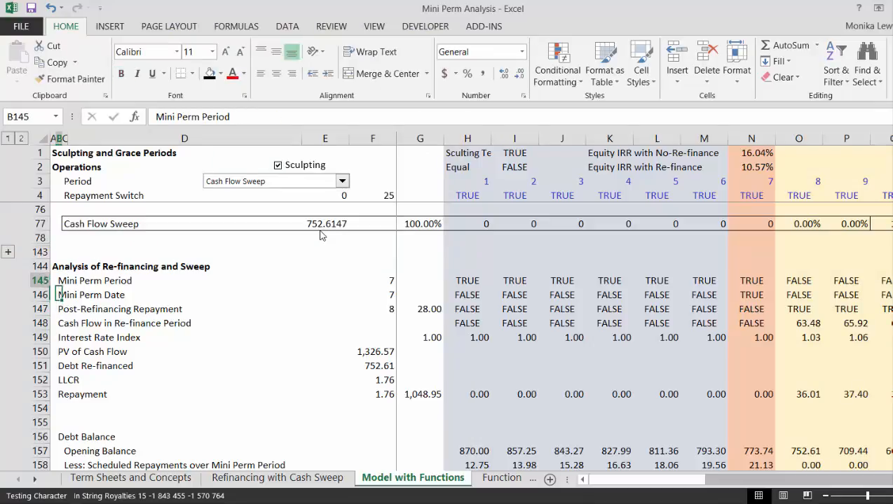
# Check the column colour coding across the Mini Perm Period, Mini Perm Date and Post-Refinancing Repayment rows through period 9
pyautogui.press('Left')
pyautogui.press('Right')
pyautogui.press('Right')
pyautogui.press('Right')
pyautogui.press('Right')
pyautogui.press('Right')
pyautogui.press('Right')
pyautogui.press('Right')
pyautogui.press('Right')
pyautogui.press('Right')
pyautogui.press('Right')
pyautogui.press('Right')
pyautogui.press('Right')
pyautogui.press('Right')
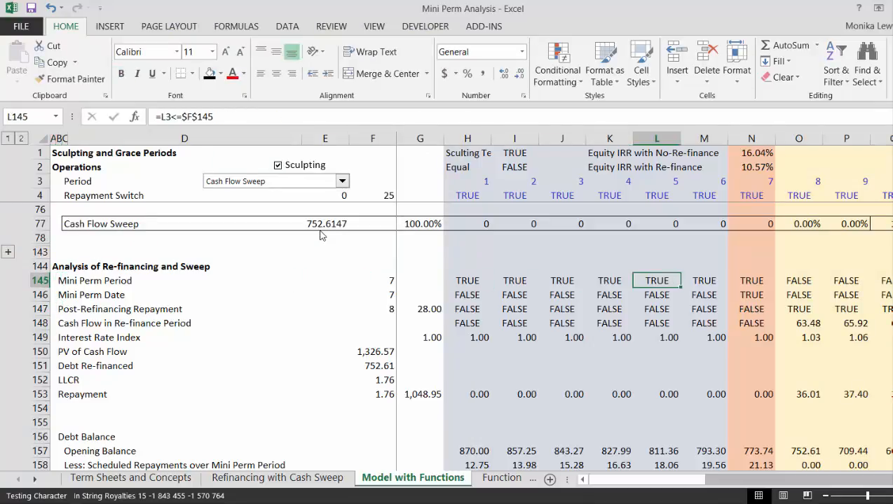
pyautogui.press('Down')
pyautogui.press('Down')
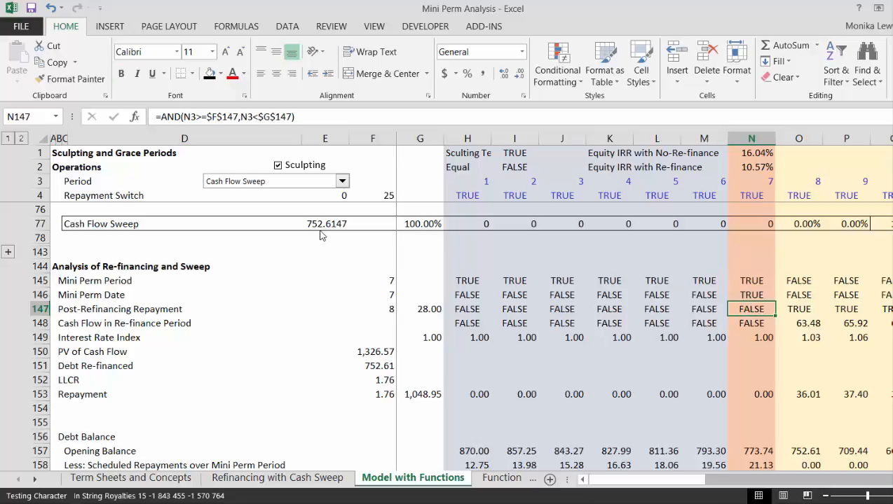
pyautogui.press('Up')
pyautogui.press('Right')
pyautogui.press('Right')
pyautogui.press('Right')
pyautogui.press('Right')
pyautogui.press('Right')
pyautogui.press('Right')
pyautogui.press('Right')
pyautogui.press('Right')
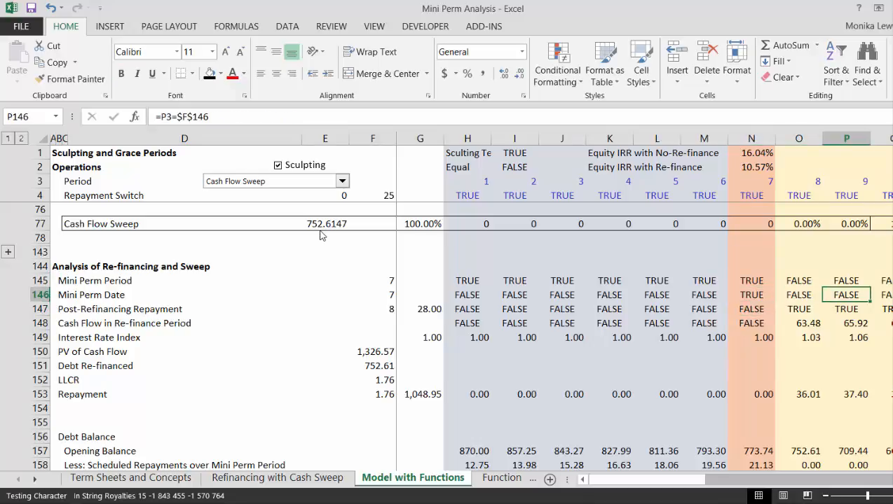
# Examine the post-refinancing column shading along the Mini Perm Date row to beyond period 30 and back to the row's start
pyautogui.press('Right')
pyautogui.press('Right')
pyautogui.press('Right')
pyautogui.press('Right')
pyautogui.press('Right')
pyautogui.press('Right')
pyautogui.press('Right')
pyautogui.press('Right')
pyautogui.press('Right')
pyautogui.press('Right')
pyautogui.press('Right')
pyautogui.press('Right')
pyautogui.press('Right')
pyautogui.press('Right')
pyautogui.press('Right')
pyautogui.press('Right')
pyautogui.press('Right')
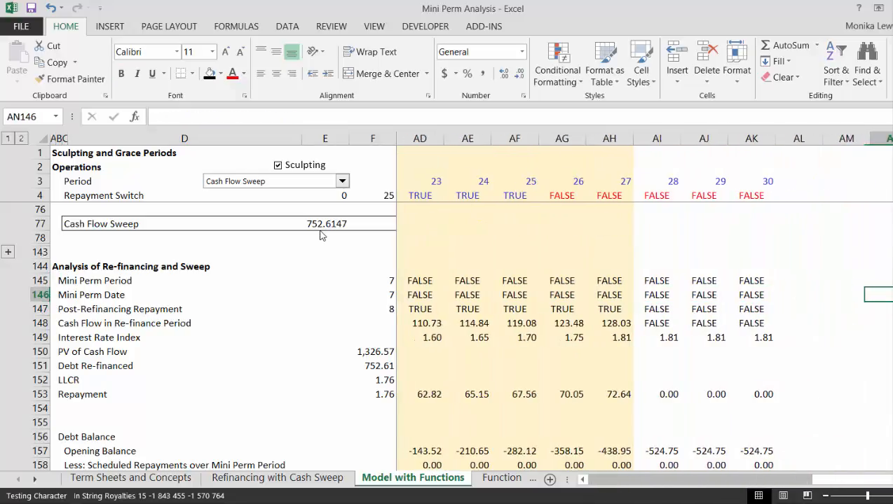
pyautogui.press('Left')
pyautogui.press('Left')
pyautogui.press('Left')
pyautogui.press('Left')
pyautogui.press('Left')
pyautogui.press('Left')
pyautogui.press('Left')
pyautogui.press('Left')
pyautogui.press('Left')
pyautogui.press('Left')
pyautogui.press('Left')
pyautogui.press('Left')
pyautogui.press('Left')
pyautogui.press('Left')
pyautogui.press('Left')
pyautogui.press('Left')
pyautogui.press('Left')
pyautogui.press('Left')
pyautogui.press('Left')
pyautogui.press('Left')
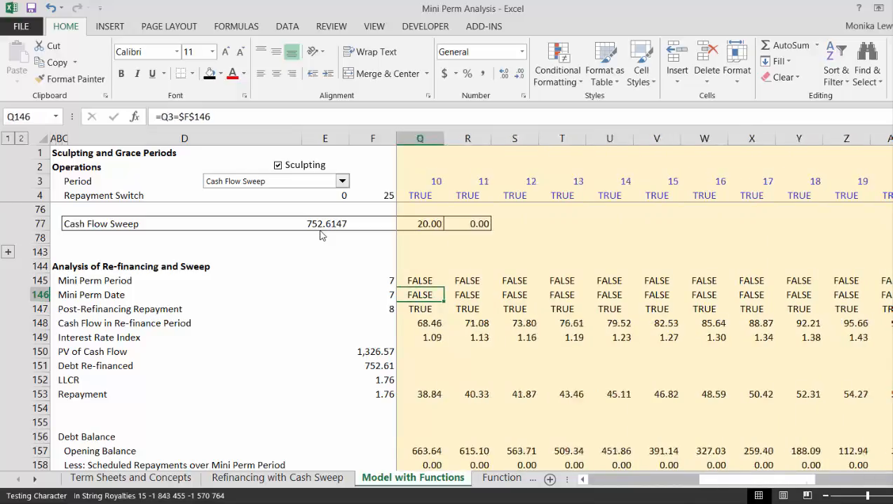
pyautogui.press('Home')
# Review the shaded rows from the refinancing analysis through the Debt Balance section to Taxes in the Profit and Loss section
pyautogui.press('Down')
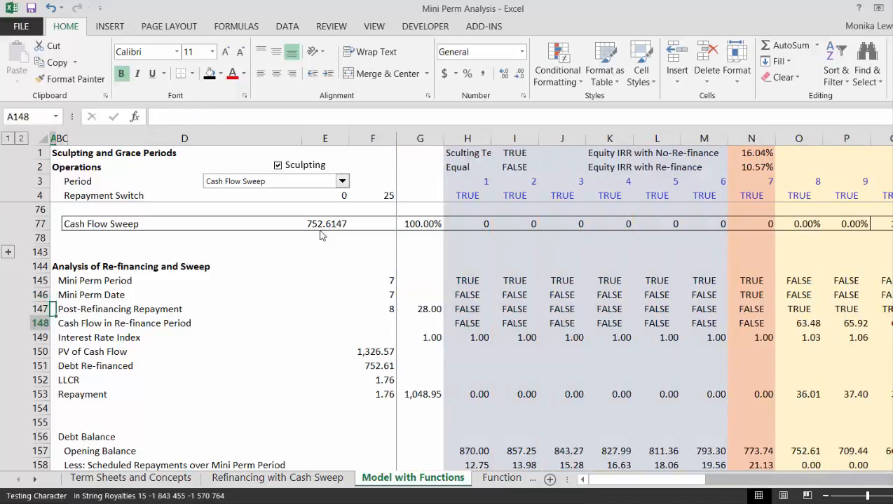
pyautogui.press('Down')
pyautogui.press('Down')
pyautogui.press('Down')
pyautogui.press('Down')
pyautogui.press('Down')
pyautogui.press('Down')
pyautogui.press('Down')
pyautogui.press('Down')
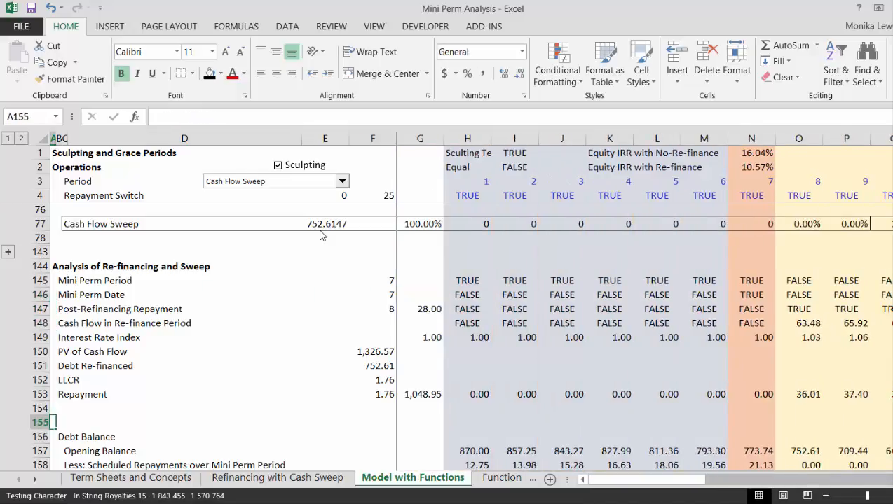
pyautogui.press('Down')
pyautogui.press('Down')
pyautogui.press('Down')
pyautogui.press('Down')
pyautogui.press('Down')
pyautogui.press('Down')
pyautogui.press('Down')
pyautogui.press('Down')
pyautogui.press('Down')
pyautogui.press('Down')
pyautogui.press('Down')
pyautogui.press('Down')
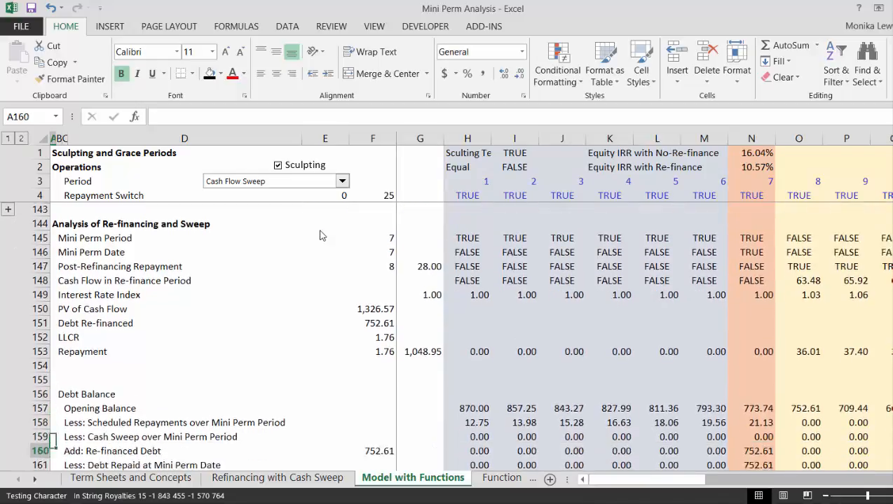
pyautogui.press('Down')
pyautogui.press('Down')
pyautogui.press('Down')
pyautogui.press('Down')
pyautogui.press('Down')
pyautogui.press('Down')
pyautogui.press('Down')
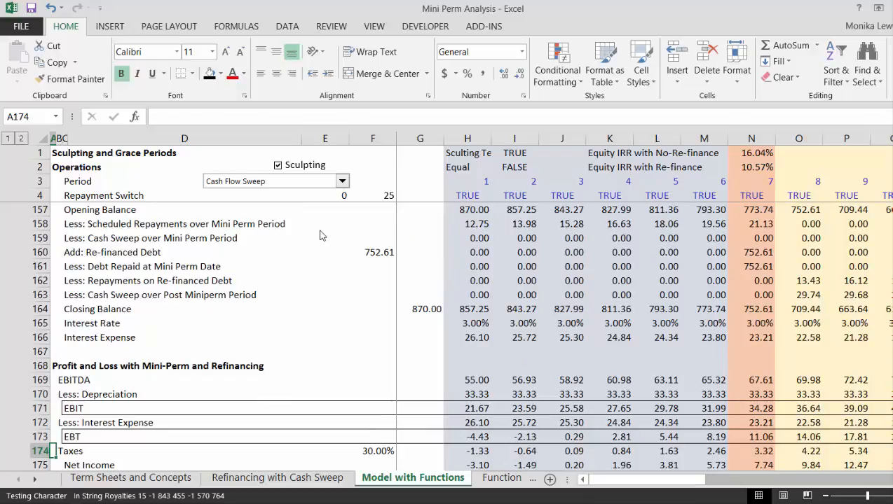
# Examine the Debt Balance section around the mini-perm date in period 7, including the formula for Debt Repaid at Mini Perm Date
pyautogui.press('Up')
pyautogui.press('Up')
pyautogui.press('Up')
pyautogui.press('Up')
pyautogui.press('Up')
pyautogui.press('Up')
pyautogui.press('Up')
pyautogui.press('Up')
pyautogui.press('Up')
pyautogui.press('Up')
pyautogui.press('Up')
pyautogui.press('Up')
pyautogui.press('Up')
pyautogui.press('Up')
pyautogui.press('Up')
pyautogui.press('Up')
pyautogui.press('Up')
pyautogui.press('Up')
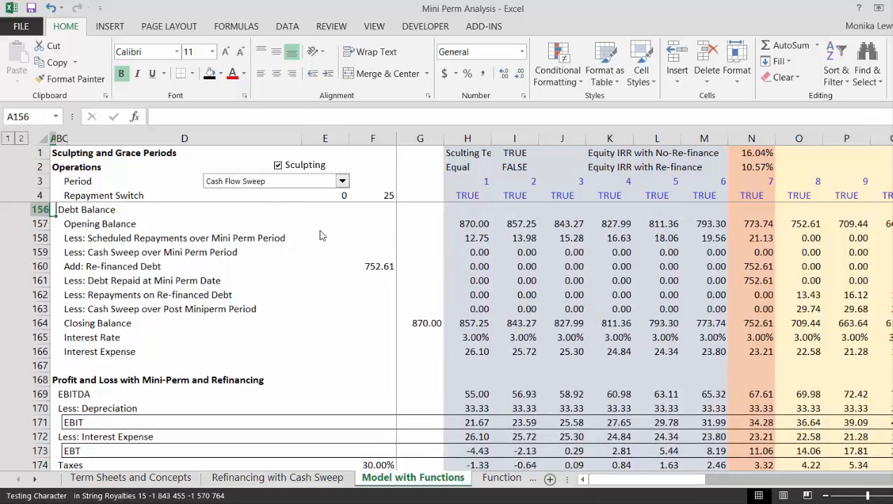
pyautogui.press('Right')
pyautogui.press('Right')
pyautogui.press('Right')
pyautogui.press('Right')
pyautogui.press('Right')
pyautogui.press('Right')
pyautogui.press('Right')
pyautogui.press('Right')
pyautogui.press('Right')
pyautogui.press('Right')
pyautogui.press('Right')
pyautogui.press('Right')
pyautogui.press('Right')
pyautogui.press('Right')
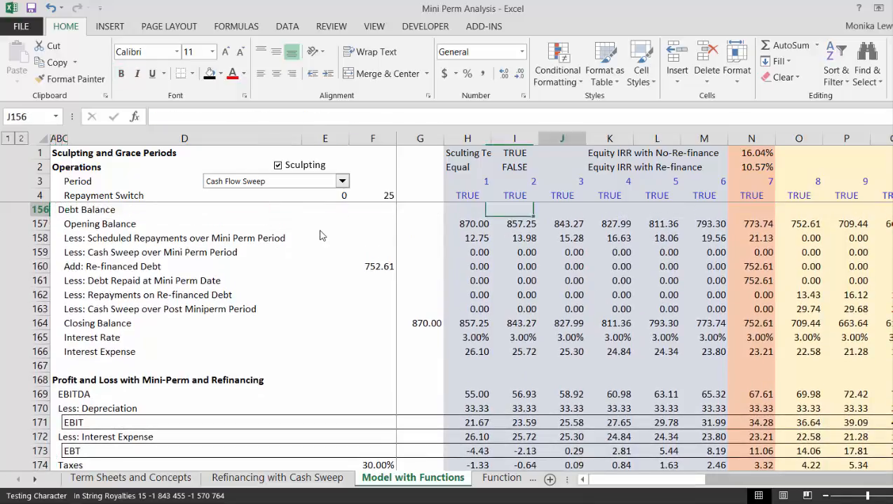
pyautogui.press('Down')
pyautogui.press('Down')
pyautogui.press('Down')
pyautogui.press('Down')
pyautogui.press('Down')
pyautogui.press('Left')
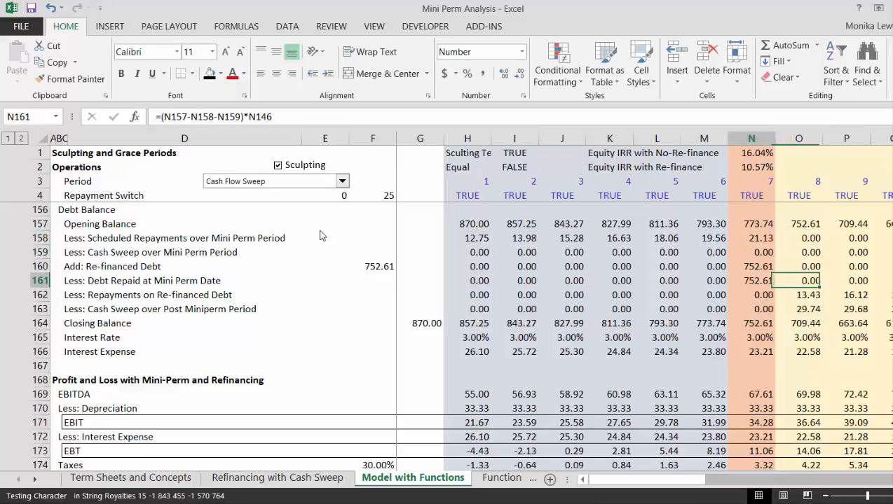
pyautogui.press('Left')
# Review the shaded rows from Debt Balance through Profit and Loss and the cash flow section with mini-perm and refinancing
pyautogui.press('Down')
pyautogui.press('Down')
pyautogui.press('Down')
pyautogui.press('Down')
pyautogui.press('Down')
pyautogui.press('Down')
pyautogui.press('Down')
pyautogui.press('Down')
pyautogui.press('Down')
pyautogui.press('Down')
pyautogui.press('Down')
pyautogui.press('Down')
pyautogui.press('Down')
pyautogui.press('Down')
pyautogui.press('Down')
pyautogui.press('Down')
pyautogui.press('Down')
pyautogui.press('Down')
pyautogui.press('Down')
pyautogui.press('Down')
pyautogui.press('Down')
pyautogui.press('Down')
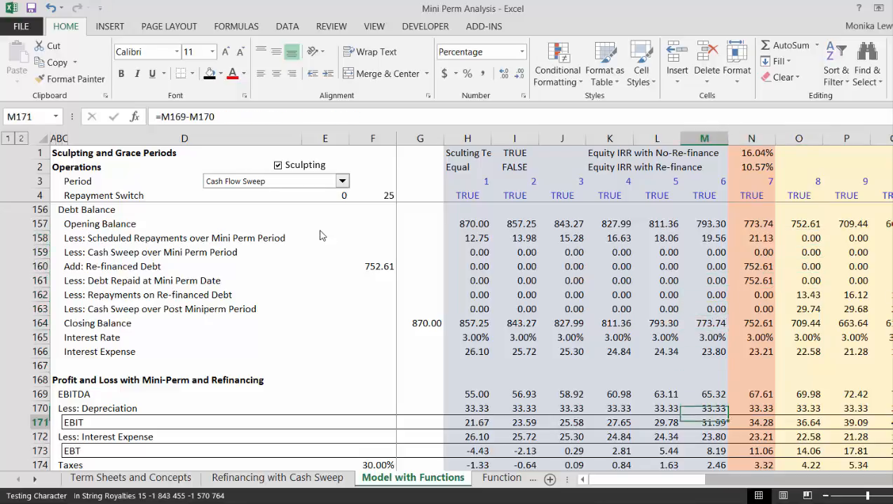
pyautogui.press('Down')
pyautogui.press('Down')
pyautogui.press('Down')
pyautogui.press('Down')
pyautogui.press('Down')
pyautogui.press('Down')
pyautogui.press('Down')
pyautogui.press('Down')
pyautogui.press('Down')
pyautogui.press('Down')
pyautogui.press('Down')
pyautogui.press('Down')
pyautogui.press('Down')
pyautogui.press('Down')
pyautogui.press('Down')
pyautogui.press('Down')
pyautogui.press('Down')
pyautogui.press('Down')
pyautogui.press('Down')
pyautogui.press('Down')
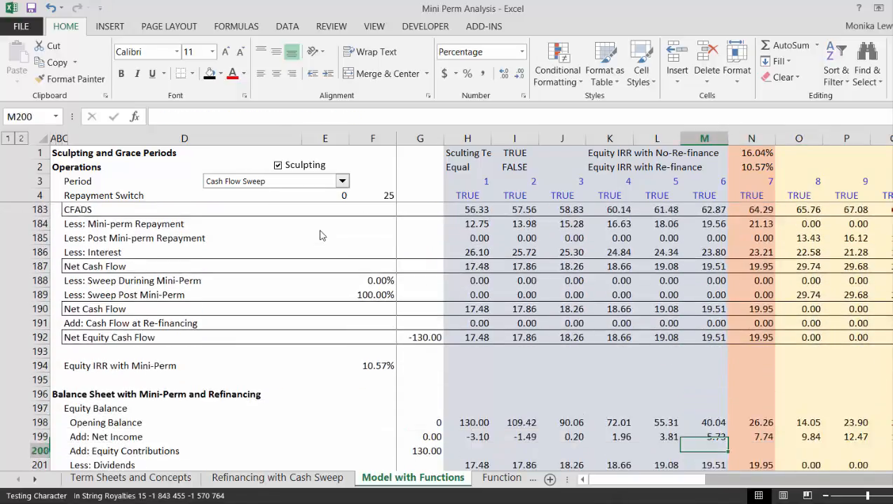
# Review the Balance Sheet with Mini-Perm and Refinancing down to the constraint summary and the area below it
pyautogui.press('Down')
pyautogui.press('Down')
pyautogui.press('Down')
pyautogui.press('Down')
pyautogui.press('Down')
pyautogui.press('Down')
pyautogui.press('Down')
pyautogui.press('Down')
pyautogui.press('Down')
pyautogui.press('Down')
pyautogui.press('Down')
pyautogui.press('Down')
pyautogui.press('Down')
pyautogui.press('Down')
pyautogui.press('Down')
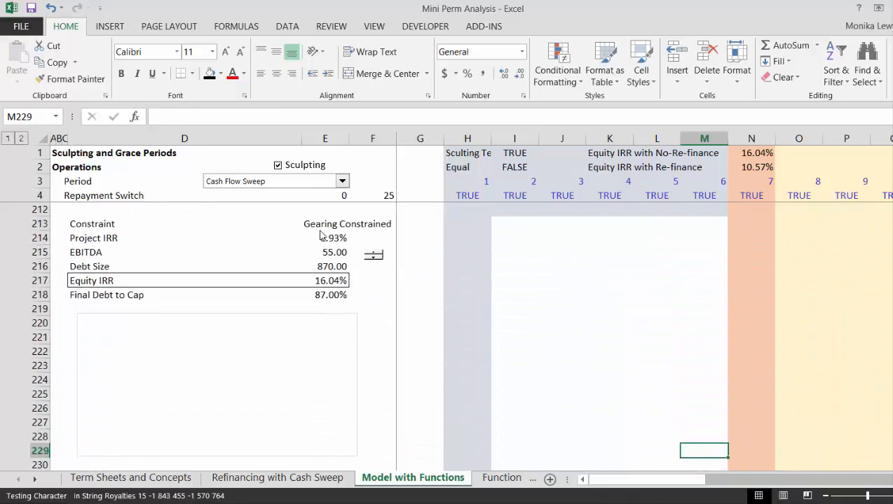
# Examine the blank chart areas beside and below the constraint summary, and the DSCR, gearing and tenor inputs further down
pyautogui.press('Up')
pyautogui.press('Up')
pyautogui.press('Up')
pyautogui.press('Up')
pyautogui.press('Left')
pyautogui.press('Left')
pyautogui.press('Left')
pyautogui.press('Left')
pyautogui.press('Left')
pyautogui.press('Left')
pyautogui.press('Left')
pyautogui.press('Left')
pyautogui.press('Left')
pyautogui.press('Left')
pyautogui.press('Left')
pyautogui.press('Left')
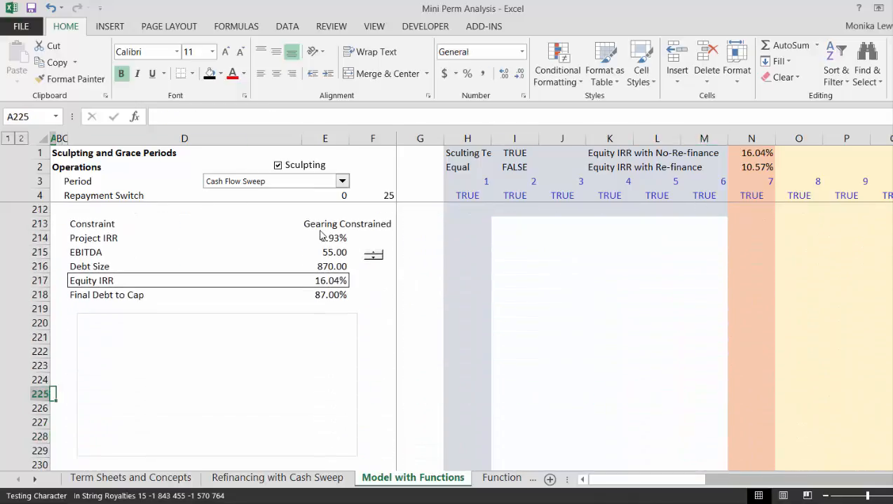
pyautogui.press('Down')
pyautogui.press('pagedown')
pyautogui.press('pagedown')
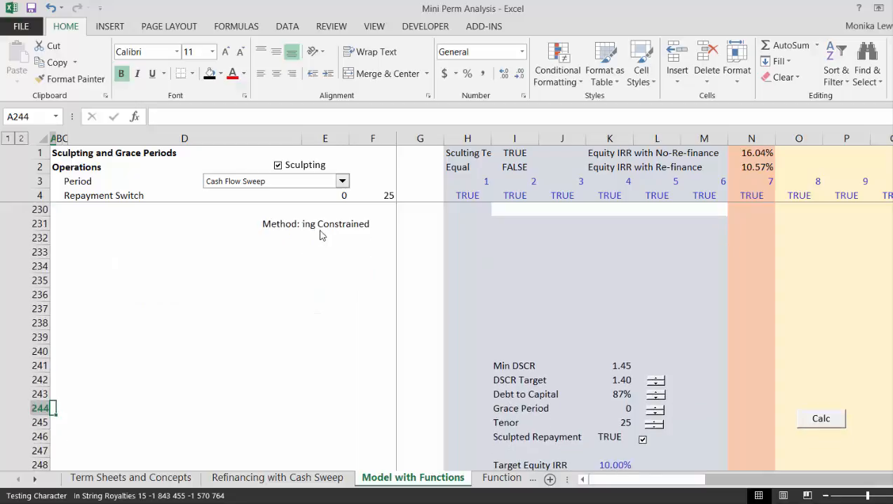
pyautogui.press('pageup')
pyautogui.press('pageup')
pyautogui.press('pageup')
pyautogui.press('pagedown')
pyautogui.press('pagedown')
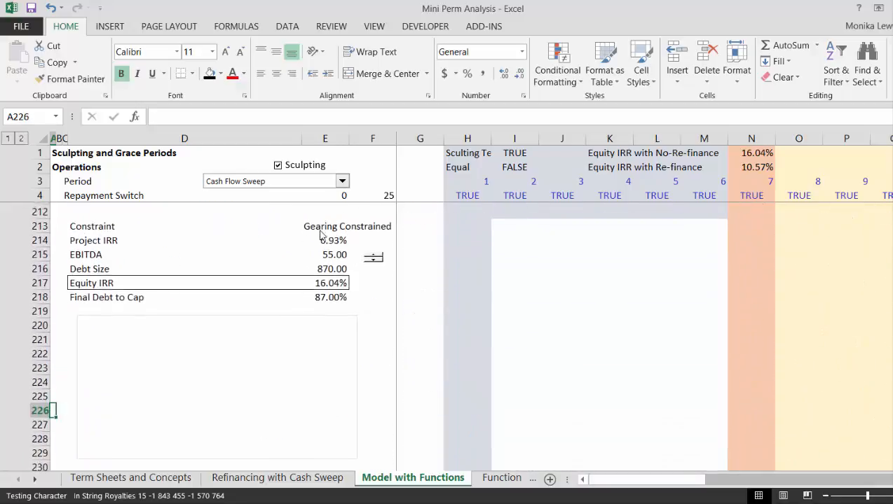
# Expand the collapsed rows above the refinancing analysis and bring the Cash Flow and Debt Service chart into view
pyautogui.press('pageup')
pyautogui.press('pageup')
pyautogui.press('pageup')
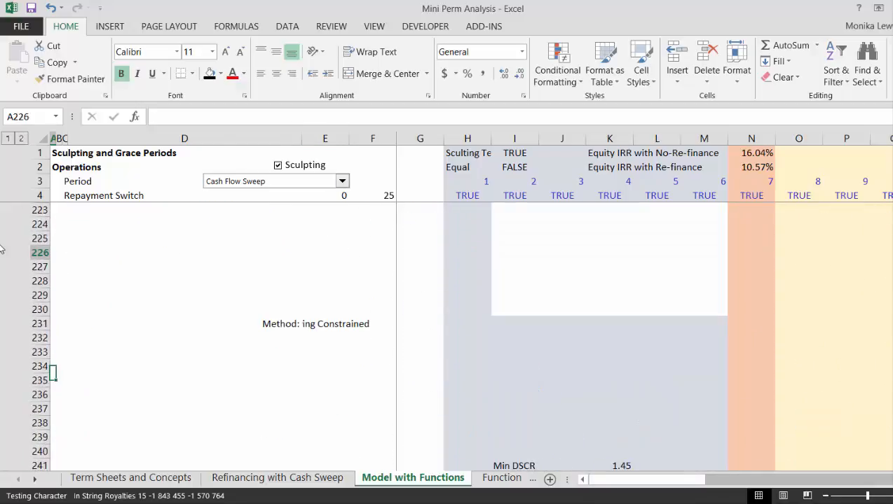
pyautogui.press('pageup')
pyautogui.press('pageup')
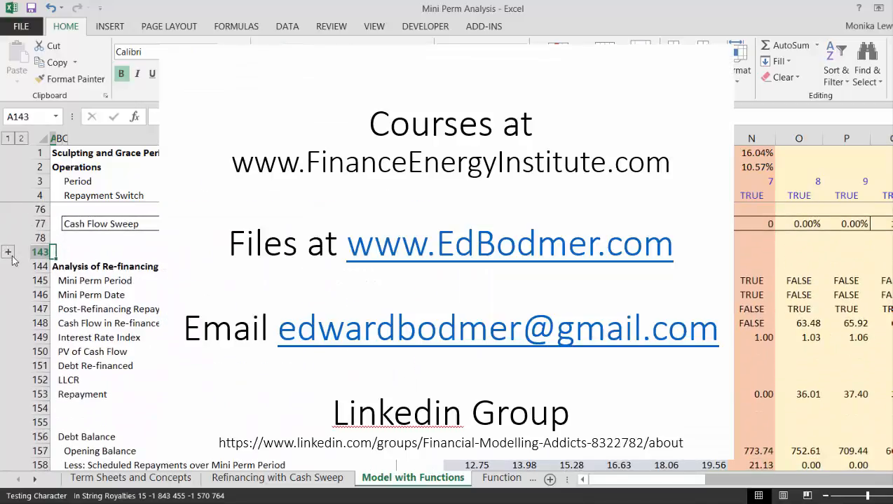
pyautogui.click(8, 252)
pyautogui.press('pagedown')
pyautogui.press('pagedown')
pyautogui.press('pagedown')
pyautogui.press('pagedown')
pyautogui.press('pagedown')
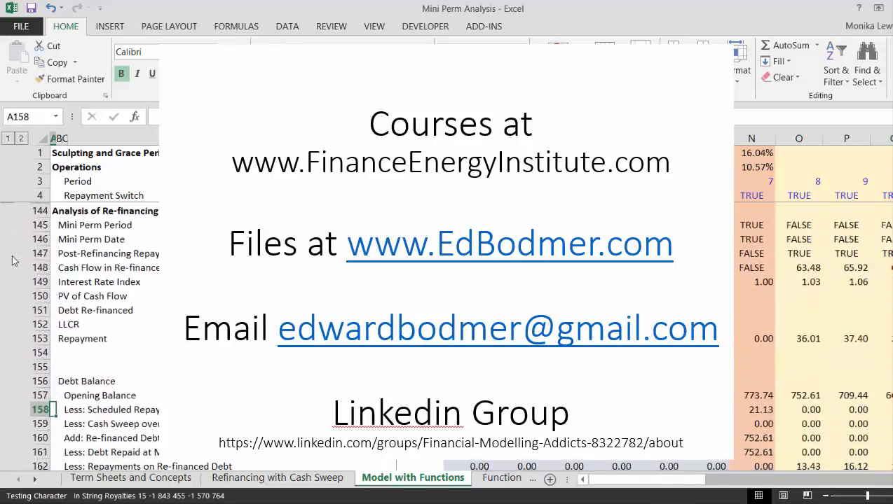
pyautogui.press('pagedown')
pyautogui.press('pageup')
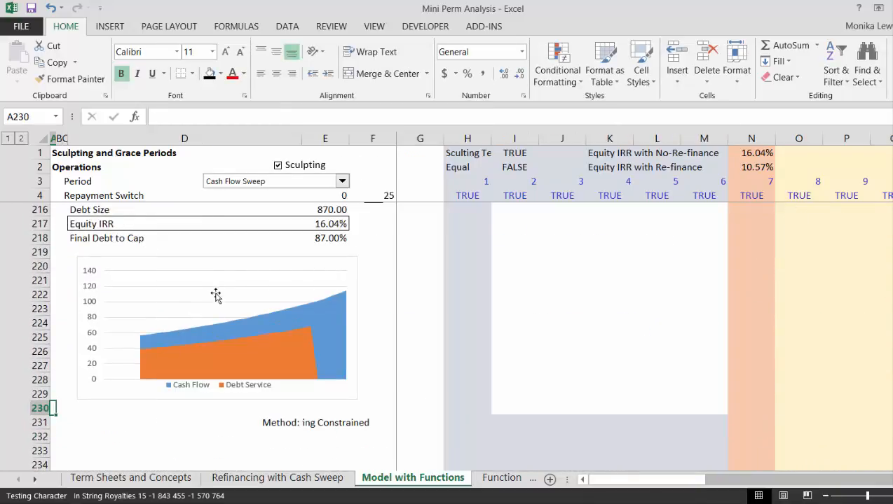
# Add a period number row below the chart by linking H235 to H3 and filling the formula across all periods
pyautogui.click(149, 444)
pyautogui.press('Down')
pyautogui.press('Down')
pyautogui.press('Down')
pyautogui.press('Down')
pyautogui.press('Down')
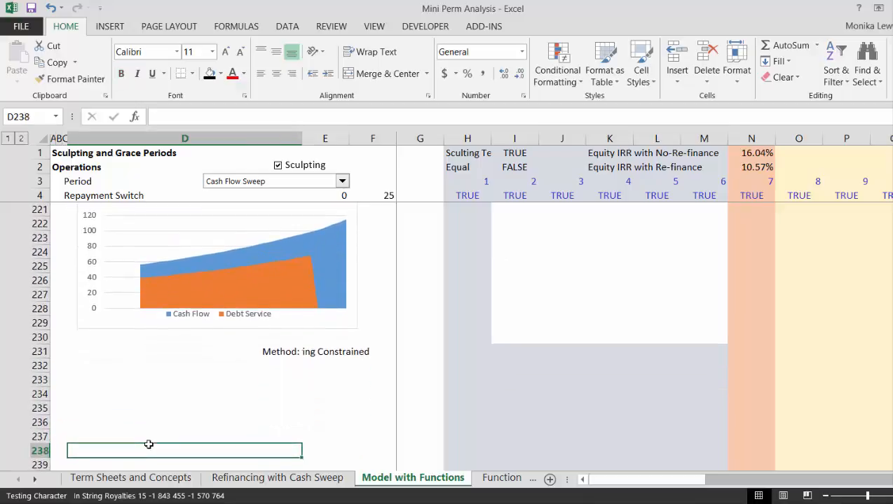
pyautogui.press('Up')
pyautogui.press('Up')
pyautogui.press('Up')
pyautogui.press('Right')
pyautogui.press('Right')
pyautogui.press('Right')
pyautogui.press('Right')
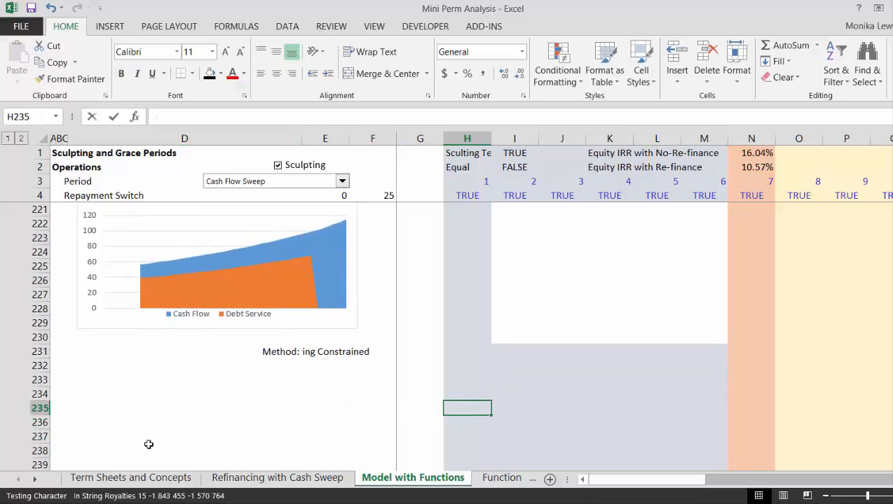
pyautogui.write('=')
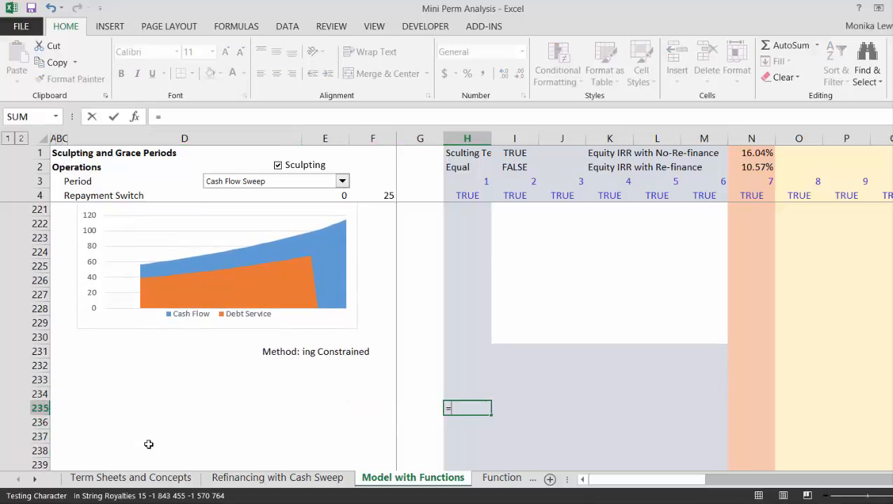
pyautogui.click(479, 179)
pyautogui.hotkey('ctrl', 'Return')
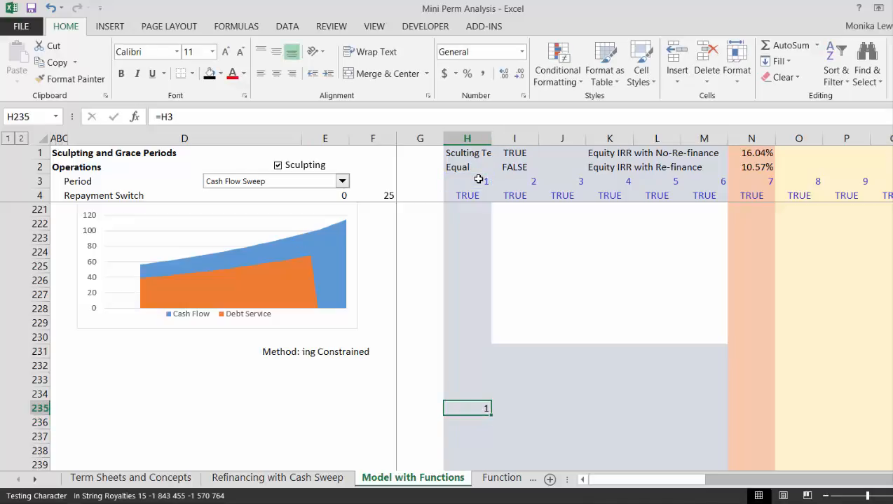
pyautogui.hotkey('ctrl', 'shift', 'r')
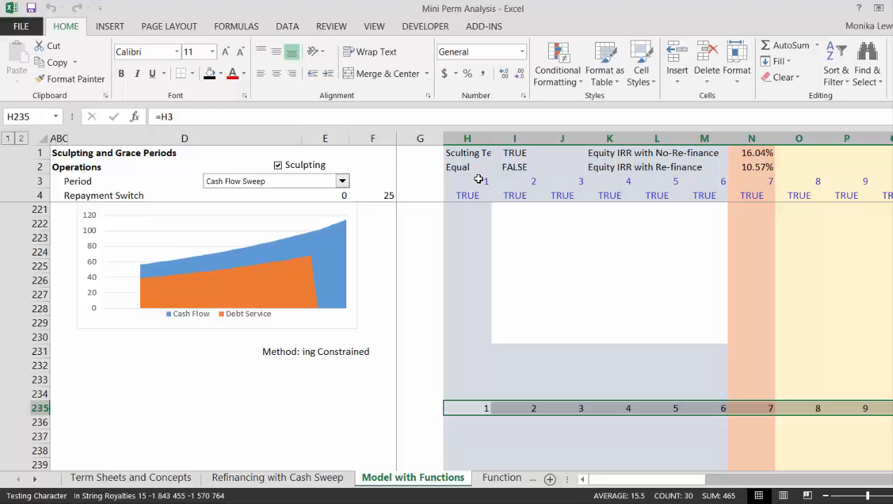
pyautogui.press('Down')
pyautogui.press('Left')
pyautogui.press('Left')
pyautogui.press('Left')
pyautogui.press('Left')
pyautogui.press('Left')
pyautogui.press('Left')
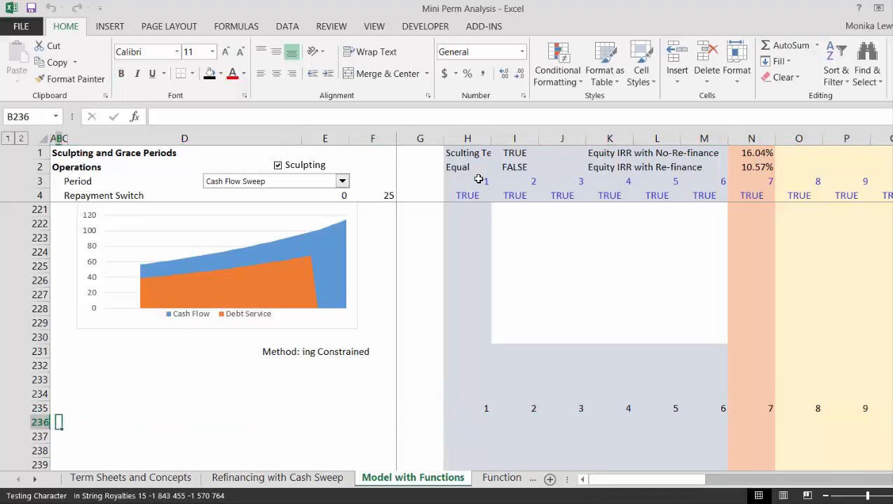
pyautogui.write('=')
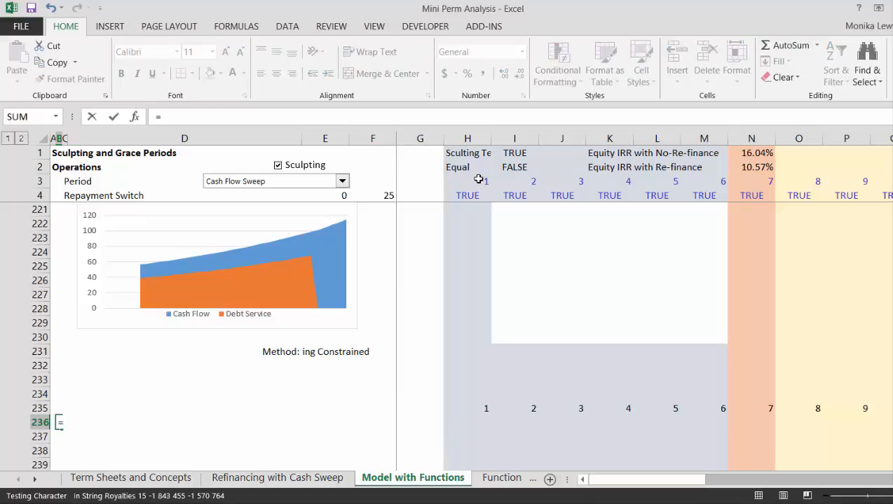
pyautogui.press('Up')
pyautogui.press('Up')
pyautogui.press('Up')
pyautogui.press('Up')
pyautogui.press('Up')
pyautogui.press('Up')
pyautogui.press('Up')
pyautogui.press('Up')
pyautogui.press('Up')
pyautogui.press('Up')
pyautogui.press('Up')
pyautogui.press('Up')
pyautogui.press('Up')
pyautogui.press('Up')
pyautogui.press('Up')
pyautogui.press('Up')
pyautogui.press('Up')
pyautogui.press('Up')
pyautogui.press('Up')
pyautogui.press('Up')
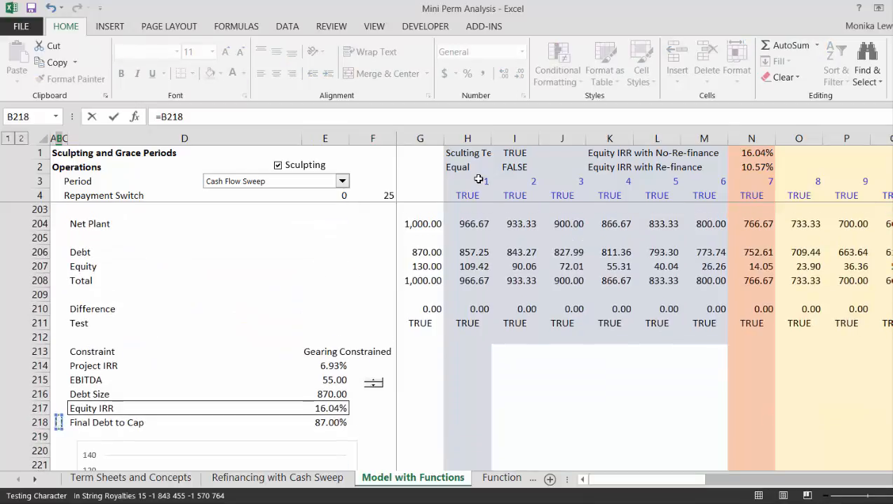
pyautogui.press('Up')
pyautogui.press('Up')
pyautogui.press('Up')
pyautogui.press('Up')
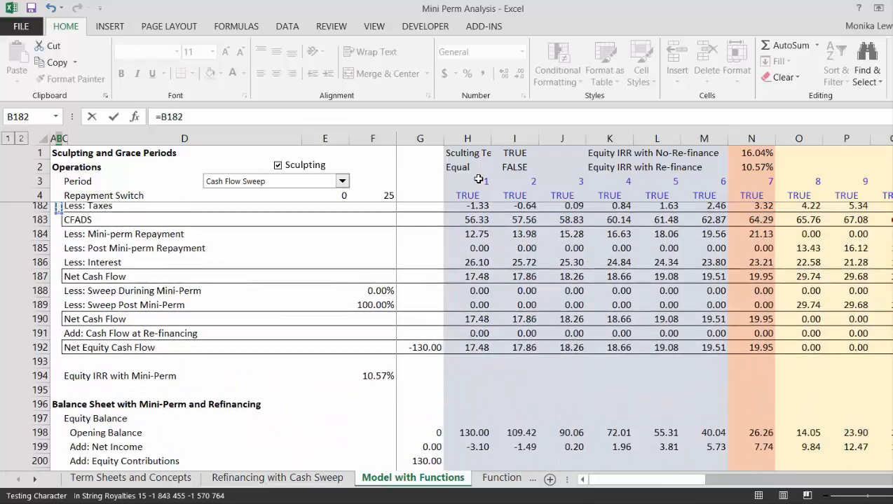
pyautogui.press('Down')
pyautogui.press('Down')
pyautogui.press('Right')
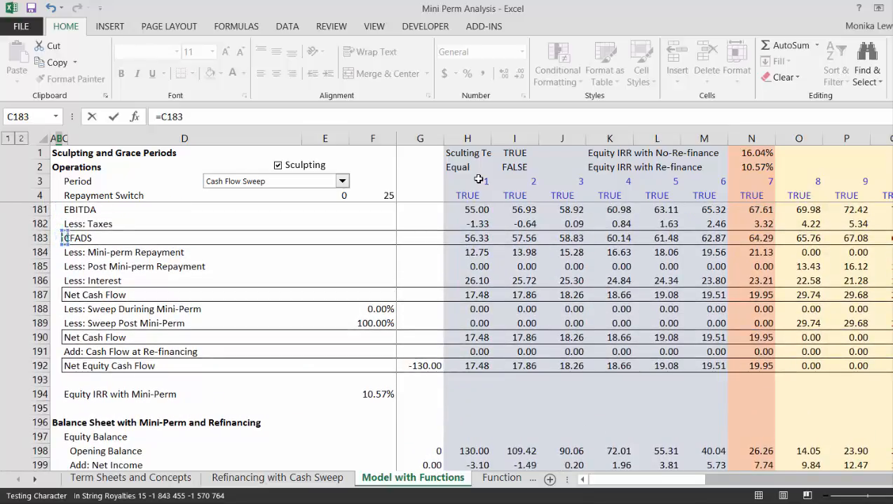
pyautogui.press('BackSpace')
pyautogui.press('BackSpace')
pyautogui.press('BackSpace')
pyautogui.press('BackSpace')
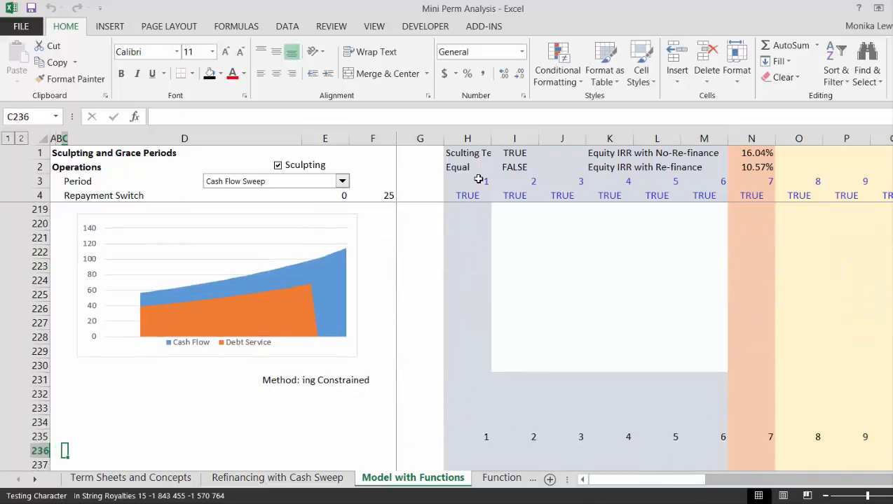
# Link the label in C236, below the period number row, to the CFADS label in C183
pyautogui.press('Right')
pyautogui.press('Up')
pyautogui.press('Up')
pyautogui.press('Up')
pyautogui.press('Up')
pyautogui.press('Up')
pyautogui.press('Up')
pyautogui.press('Up')
pyautogui.press('Up')
pyautogui.press('Up')
pyautogui.press('Up')
pyautogui.press('Up')
pyautogui.press('Up')
pyautogui.press('Up')
pyautogui.press('Up')
pyautogui.press('Up')
pyautogui.press('Up')
pyautogui.press('Up')
pyautogui.press('Up')
pyautogui.press('Up')
pyautogui.press('Up')
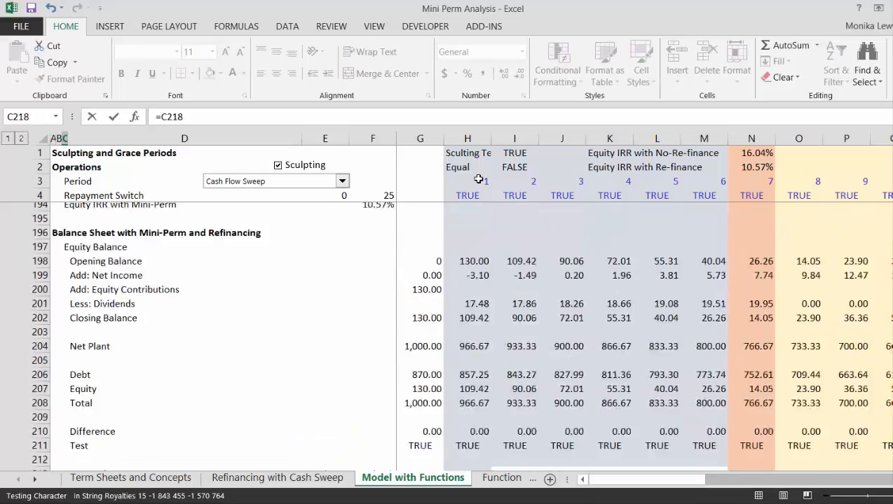
pyautogui.press('Up')
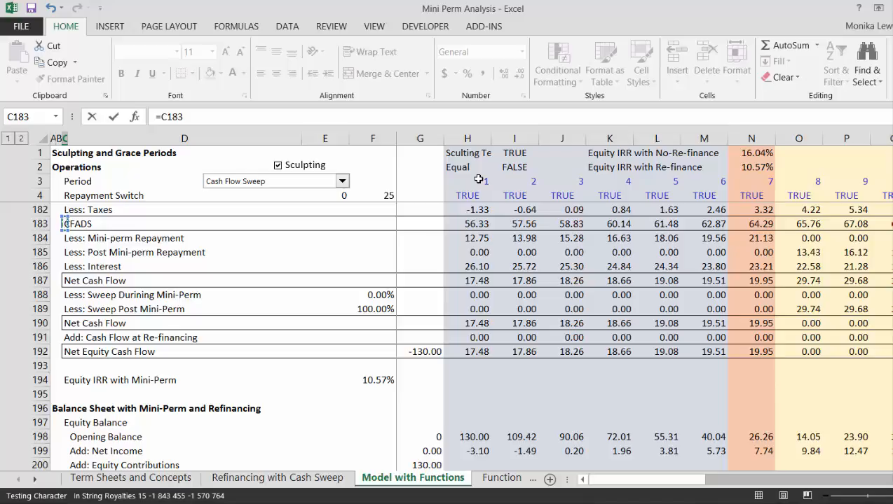
pyautogui.hotkey('ctrl', 'Return')
pyautogui.press('Return')
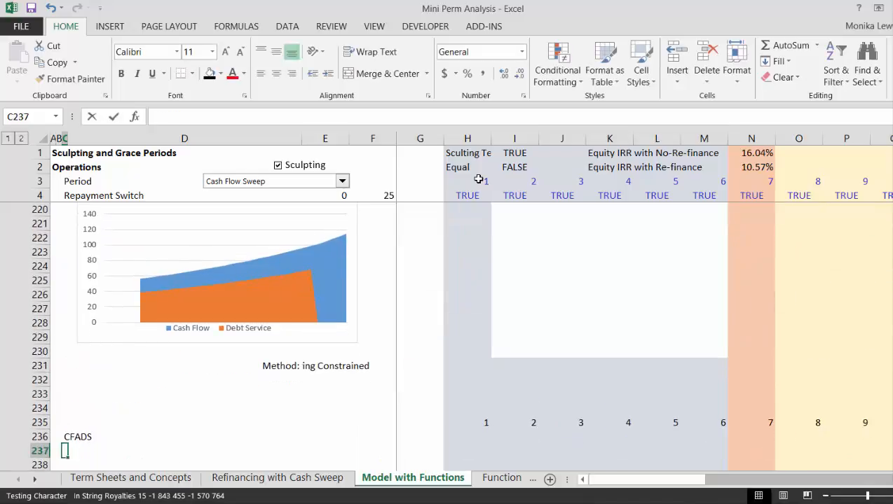
# Link the label in C237 to the "Less: Mini-perm Repayment" label in C184
pyautogui.write('=')
pyautogui.press('Up')
pyautogui.press('Up')
pyautogui.press('Up')
pyautogui.press('Up')
pyautogui.press('Up')
pyautogui.press('Up')
pyautogui.press('Up')
pyautogui.press('Up')
pyautogui.press('Up')
pyautogui.press('Up')
pyautogui.press('Up')
pyautogui.press('Up')
pyautogui.press('Up')
pyautogui.press('Up')
pyautogui.press('Up')
pyautogui.press('Up')
pyautogui.press('Up')
pyautogui.press('Up')
pyautogui.press('Up')
pyautogui.press('Up')
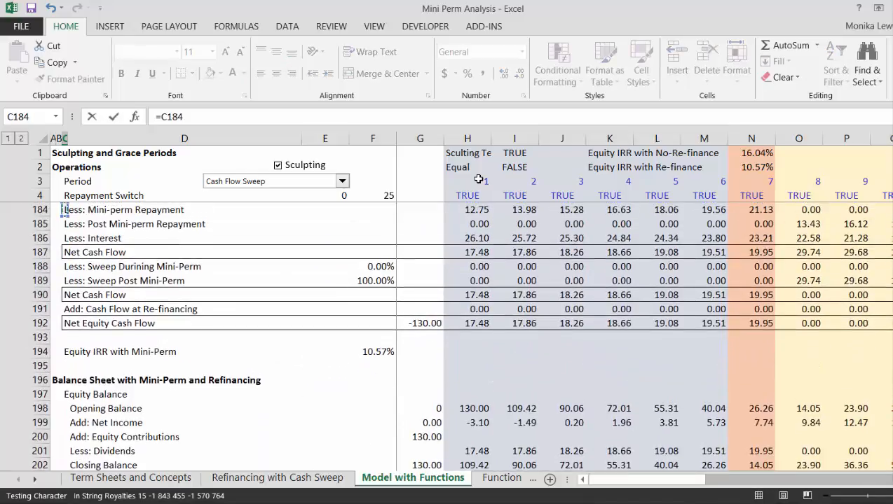
pyautogui.press('Up')
pyautogui.press('Up')
pyautogui.press('Down')
pyautogui.press('Down')
pyautogui.press('Down')
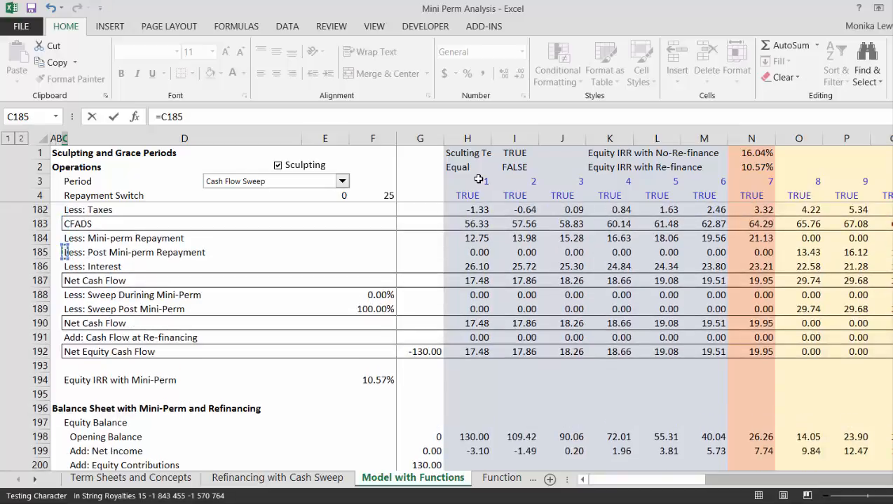
pyautogui.press('Up')
pyautogui.press('Return')
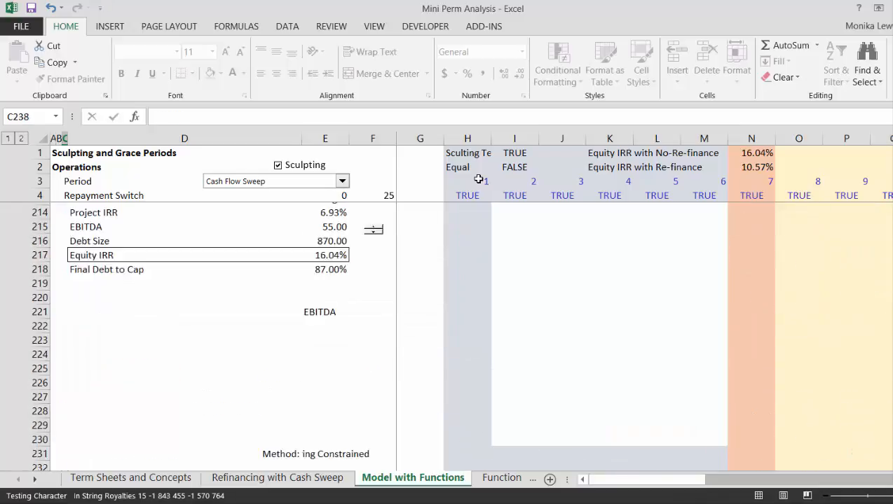
# Link the label in C238 to the "Less: Post Mini-perm Repayment" label in C185
pyautogui.write('=')
pyautogui.press('Up')
pyautogui.press('Up')
pyautogui.press('Up')
pyautogui.press('Up')
pyautogui.press('Up')
pyautogui.press('Up')
pyautogui.press('Up')
pyautogui.press('Up')
pyautogui.press('Up')
pyautogui.press('Up')
pyautogui.press('Up')
pyautogui.press('Up')
pyautogui.press('Up')
pyautogui.press('Up')
pyautogui.press('Up')
pyautogui.press('Up')
pyautogui.press('Up')
pyautogui.press('Up')
pyautogui.press('Up')
pyautogui.press('Up')
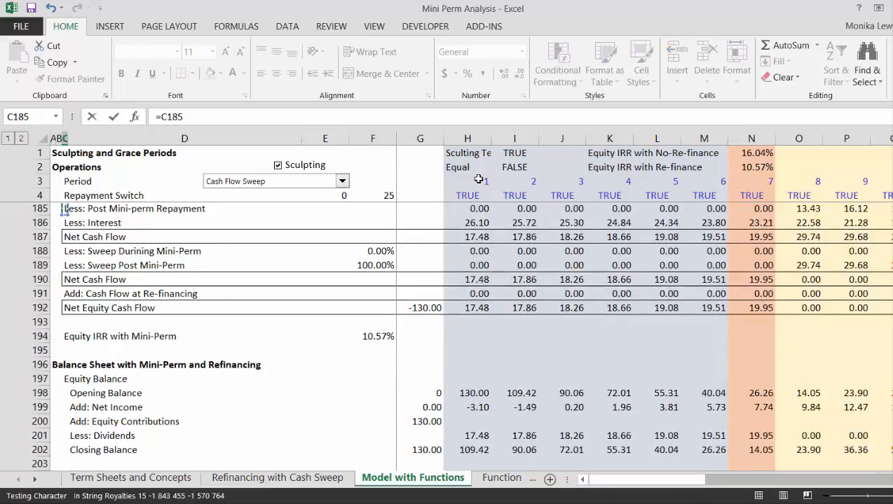
pyautogui.press('Down')
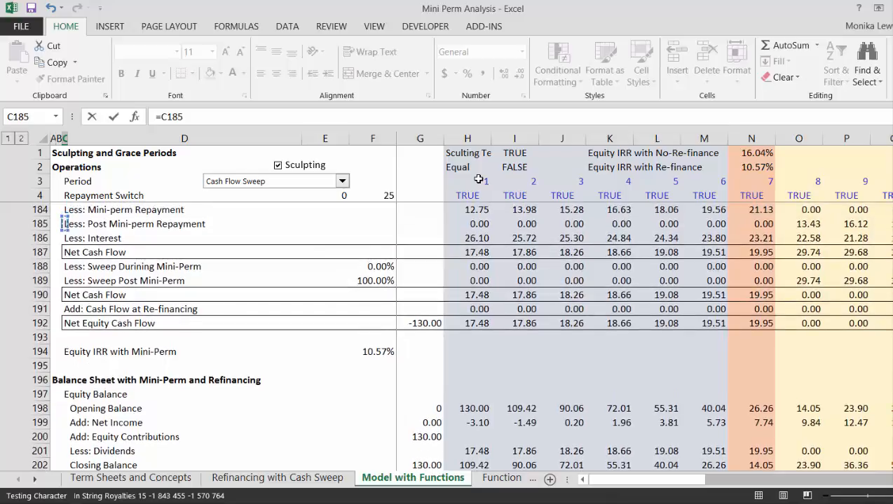
pyautogui.press('Return')
# Link the label in C239 to the "Less: Interest" label in C186
pyautogui.write('=')
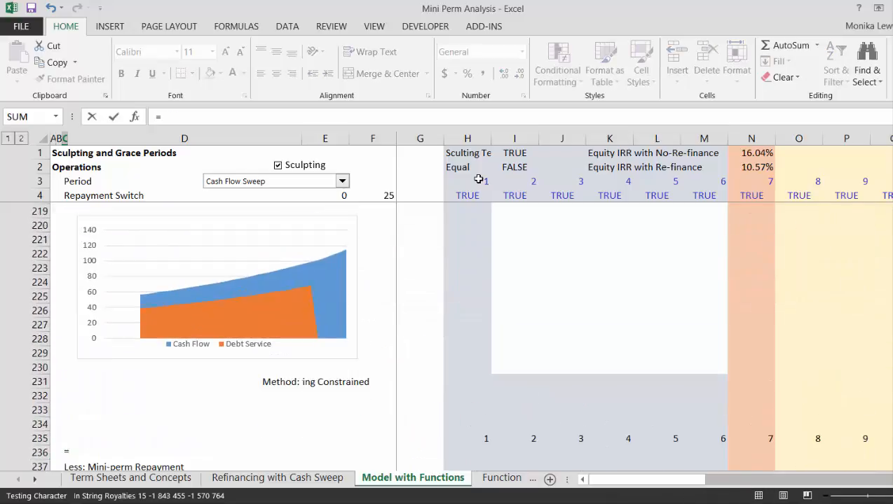
pyautogui.press('Up')
pyautogui.press('Up')
pyautogui.press('Up')
pyautogui.press('Up')
pyautogui.press('Up')
pyautogui.press('Up')
pyautogui.press('Up')
pyautogui.press('Up')
pyautogui.press('Up')
pyautogui.press('Up')
pyautogui.press('Up')
pyautogui.press('Up')
pyautogui.press('Up')
pyautogui.press('Up')
pyautogui.press('Up')
pyautogui.press('Up')
pyautogui.press('Up')
pyautogui.press('Up')
pyautogui.press('Up')
pyautogui.press('Up')
pyautogui.press('Down')
pyautogui.press('Up')
pyautogui.press('Up')
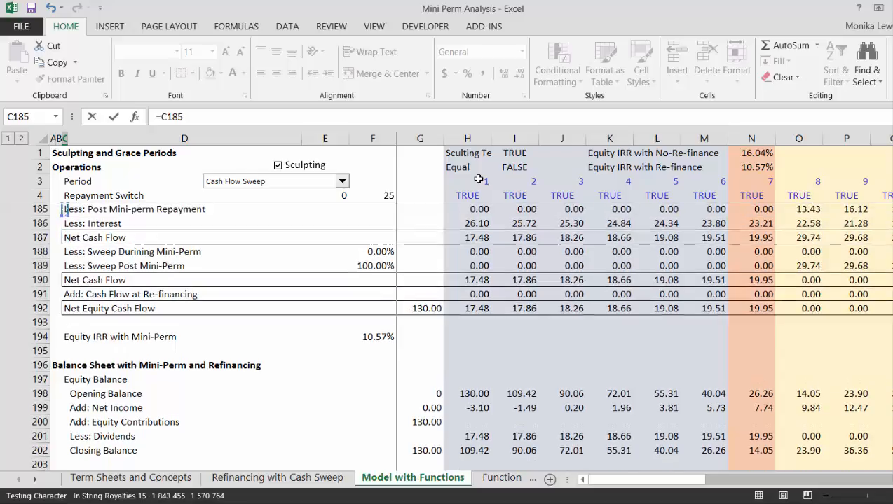
pyautogui.press('Down')
pyautogui.press('Return')
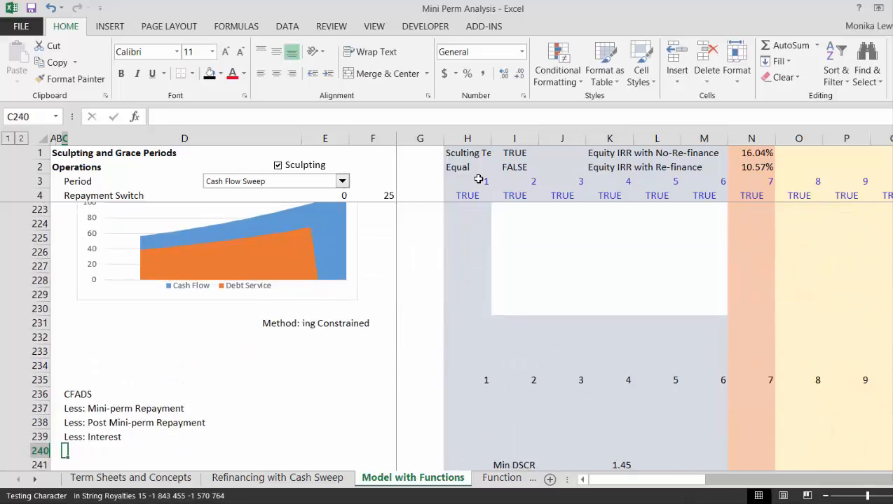
# Insert blank rows at row 241, above the Min DSCR row, to make room for more labels
pyautogui.write('=')
pyautogui.press('Escape')
pyautogui.press('Down')
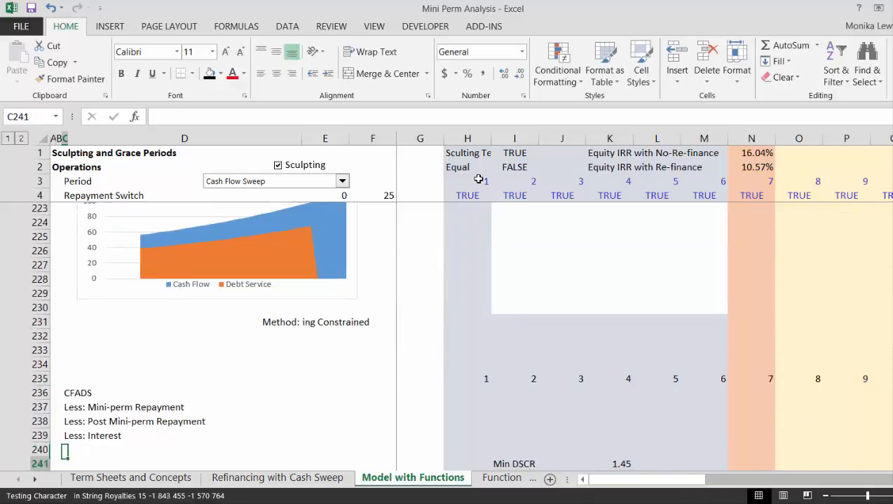
pyautogui.hotkey('shift', 'space')
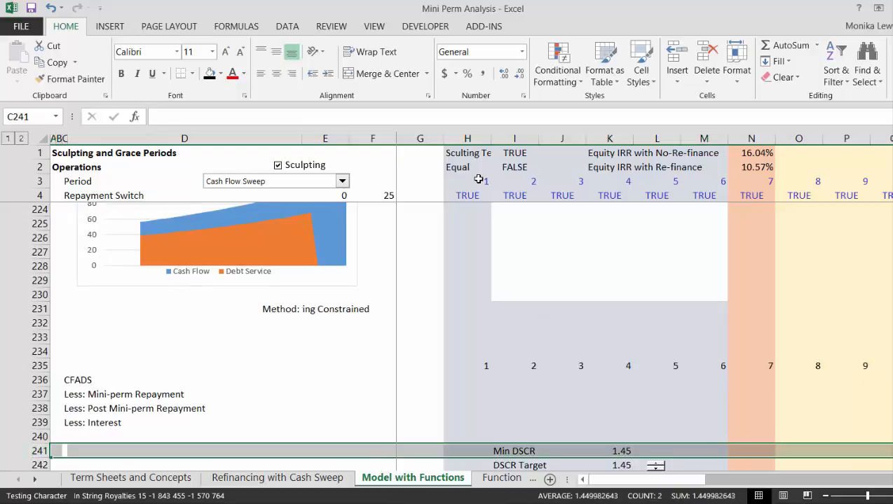
pyautogui.hotkey('ctrl', '+')
pyautogui.hotkey('ctrl', '+')
pyautogui.hotkey('ctrl', '+')
pyautogui.hotkey('ctrl', '+')
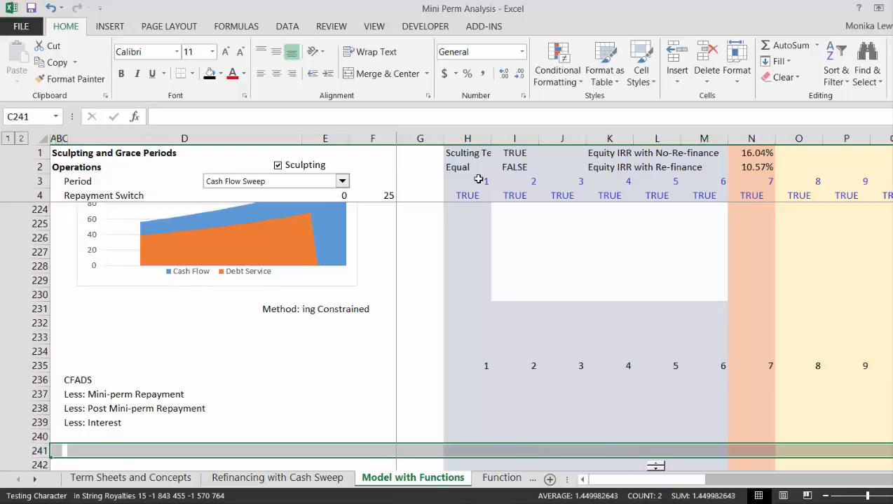
# Link the label in C240 to the "Less: Sweep Durining Mini-Perm" label in C188
pyautogui.press('Up')
pyautogui.press('Up')
pyautogui.press('Down')
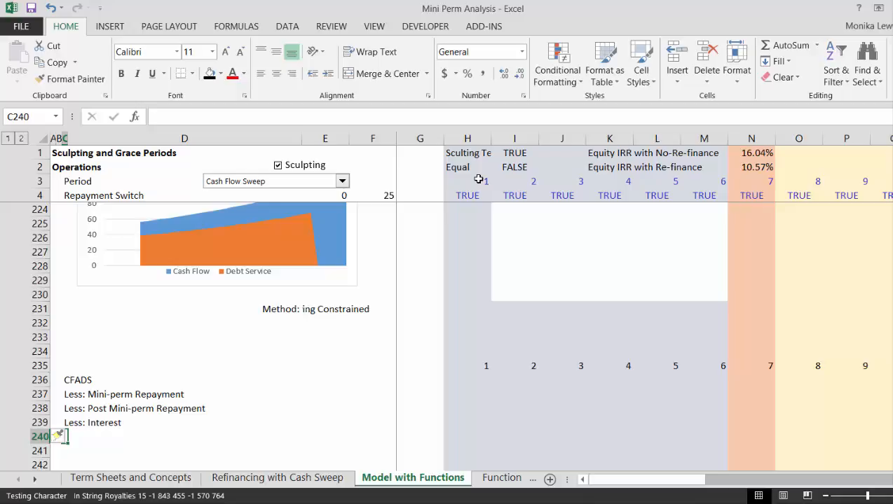
pyautogui.write('=')
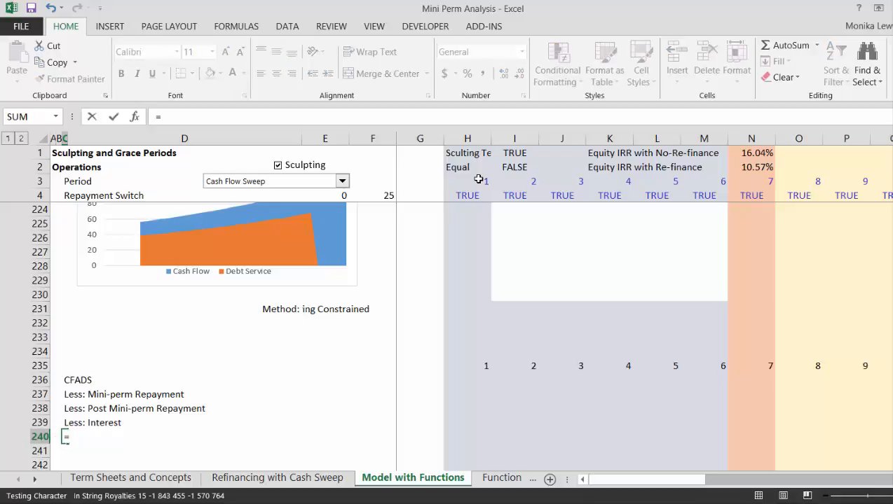
pyautogui.press('Up')
pyautogui.press('Up')
pyautogui.press('Up')
pyautogui.press('Up')
pyautogui.press('Up')
pyautogui.press('Up')
pyautogui.press('Up')
pyautogui.press('Up')
pyautogui.press('Up')
pyautogui.press('Up')
pyautogui.press('Up')
pyautogui.press('Up')
pyautogui.press('Up')
pyautogui.press('Up')
pyautogui.press('Up')
pyautogui.press('Up')
pyautogui.press('Up')
pyautogui.press('Up')
pyautogui.press('Up')
pyautogui.press('Up')
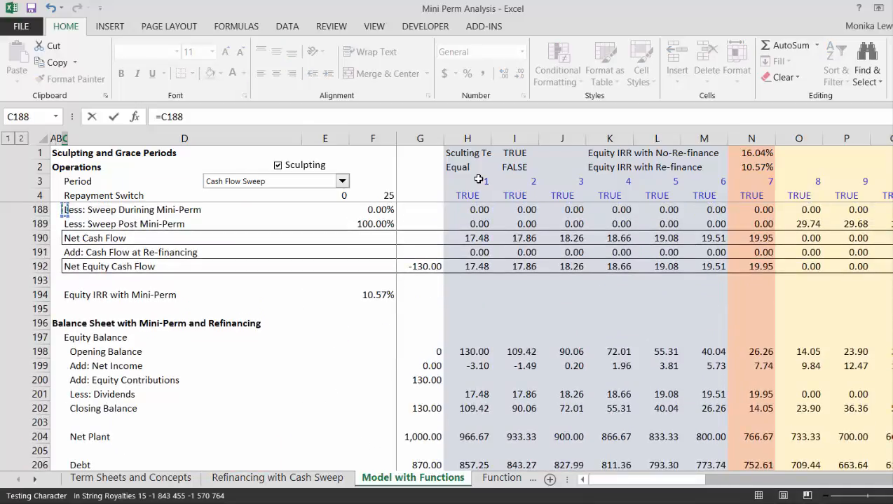
pyautogui.press('Up')
pyautogui.press('Up')
pyautogui.press('Up')
pyautogui.press('Up')
pyautogui.press('Down')
pyautogui.press('Down')
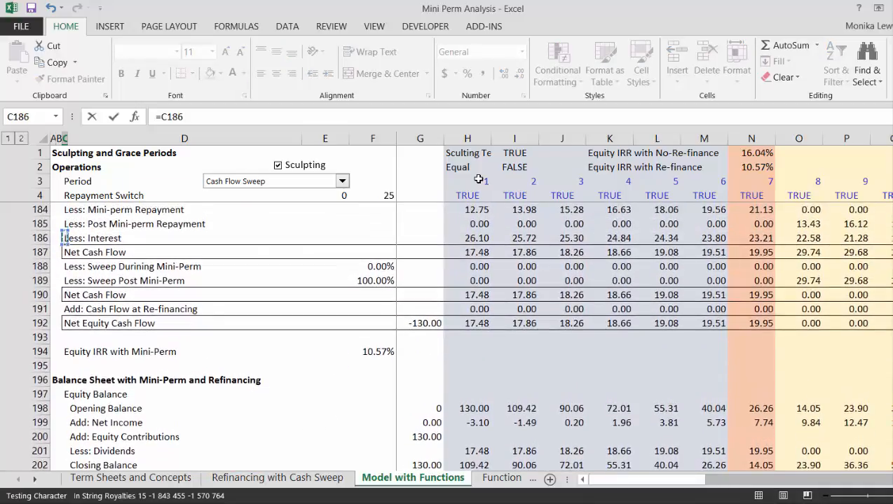
pyautogui.press('Down')
pyautogui.press('Down')
pyautogui.press('Return')
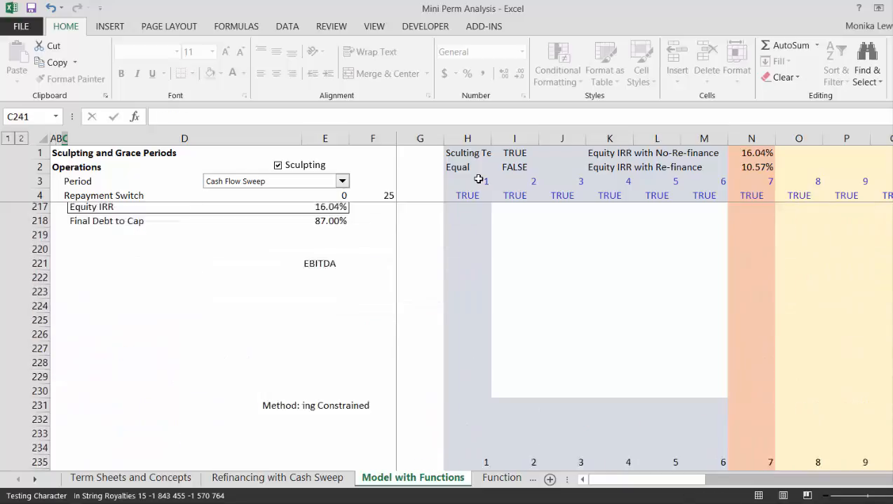
# Link the label in C241 to the "Less: Sweep Post Mini-Perm" label in C189
pyautogui.write('=')
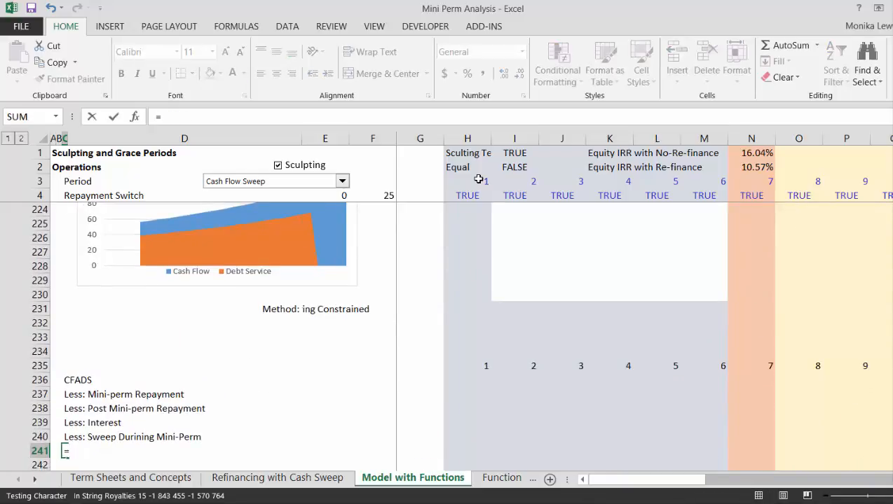
pyautogui.press('Up')
pyautogui.press('Up')
pyautogui.press('Up')
pyautogui.press('Up')
pyautogui.press('Up')
pyautogui.press('Up')
pyautogui.press('Up')
pyautogui.press('Up')
pyautogui.press('Up')
pyautogui.press('Up')
pyautogui.press('Up')
pyautogui.press('Up')
pyautogui.press('Up')
pyautogui.press('Up')
pyautogui.press('Up')
pyautogui.press('Up')
pyautogui.press('Up')
pyautogui.press('Up')
pyautogui.press('Up')
pyautogui.press('Up')
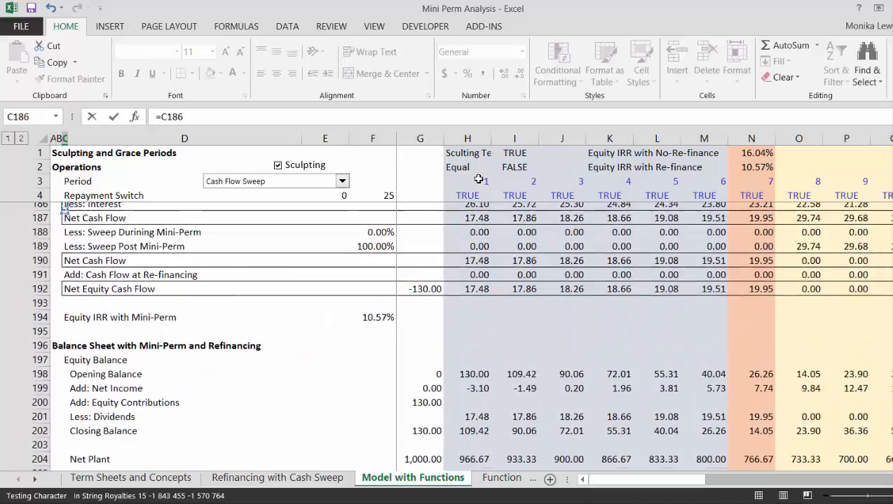
pyautogui.press('Down')
pyautogui.press('Down')
pyautogui.press('Down')
pyautogui.press('Return')
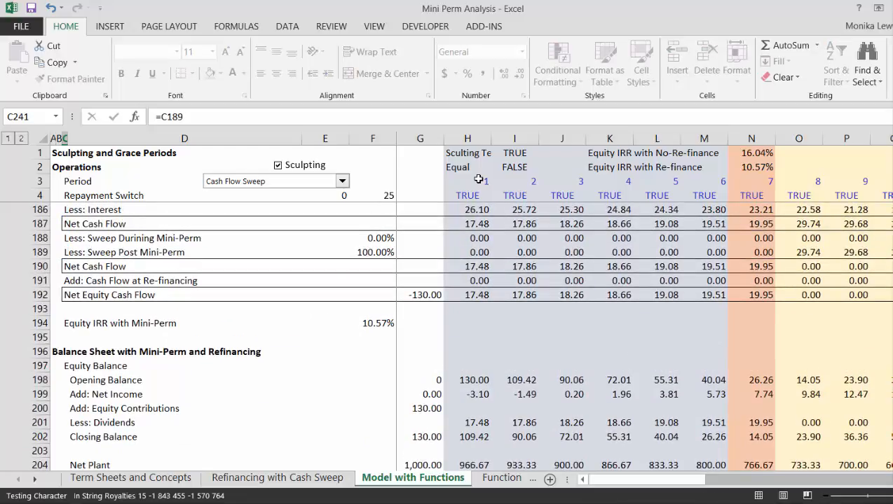
pyautogui.write('=')
pyautogui.press('Up')
pyautogui.press('Up')
pyautogui.press('Up')
pyautogui.press('Up')
pyautogui.press('Up')
pyautogui.press('Up')
pyautogui.press('Up')
pyautogui.press('Up')
pyautogui.press('Up')
pyautogui.press('Up')
pyautogui.press('Up')
pyautogui.press('Up')
pyautogui.press('Up')
pyautogui.press('Up')
pyautogui.press('Up')
pyautogui.press('Up')
pyautogui.press('Up')
pyautogui.press('Up')
pyautogui.press('Up')
pyautogui.press('Up')
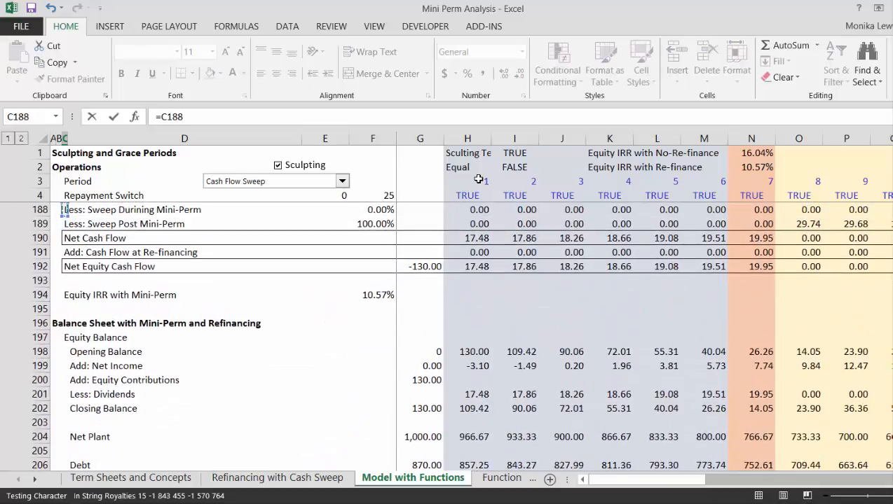
pyautogui.press('Escape')
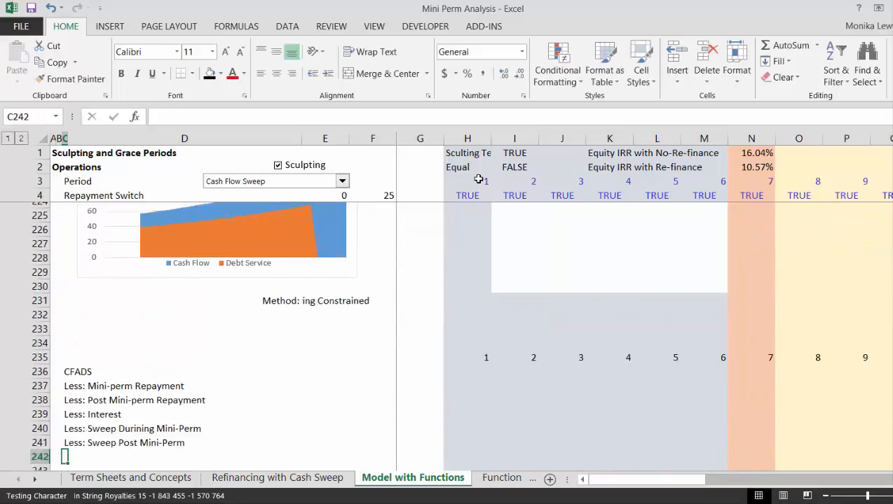
# Link the period 1 CFADS value in H236 to the cash flow statement's CFADS in H183
pyautogui.press('Up')
pyautogui.press('Up')
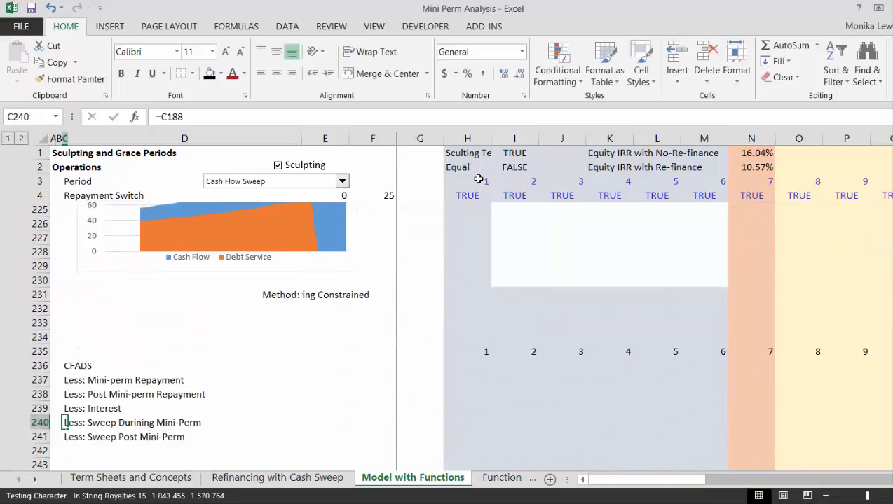
pyautogui.press('Up')
pyautogui.press('Up')
pyautogui.press('Up')
pyautogui.press('Up')
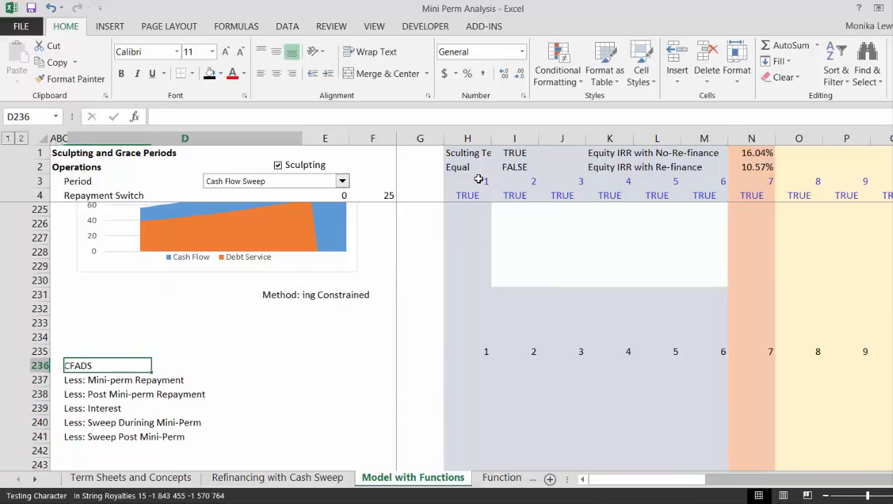
pyautogui.press('Right')
pyautogui.press('Right')
pyautogui.press('Right')
pyautogui.press('Right')
pyautogui.press('Right')
pyautogui.write('=')
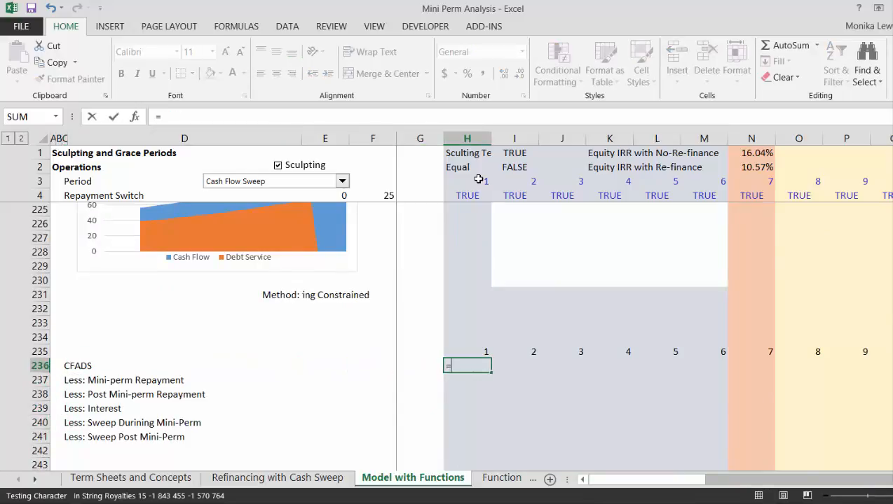
pyautogui.press('Up')
pyautogui.press('Up')
pyautogui.press('Up')
pyautogui.press('Up')
pyautogui.press('Up')
pyautogui.press('Up')
pyautogui.press('Up')
pyautogui.press('Up')
pyautogui.press('Up')
pyautogui.press('Up')
pyautogui.press('Up')
pyautogui.press('Up')
pyautogui.press('Up')
pyautogui.press('Up')
pyautogui.press('Up')
pyautogui.press('Up')
pyautogui.press('Up')
pyautogui.press('Up')
pyautogui.press('Up')
pyautogui.press('Up')
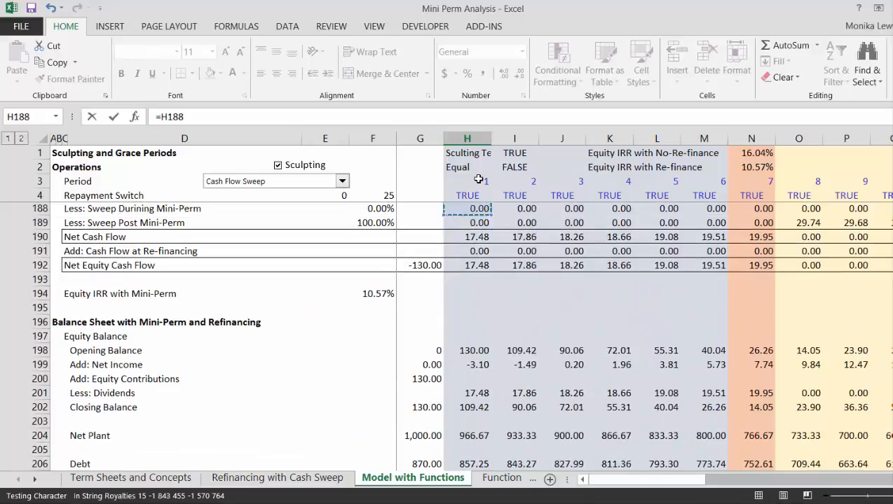
pyautogui.press('Up')
pyautogui.press('Up')
pyautogui.press('Up')
pyautogui.press('Up')
pyautogui.press('Down')
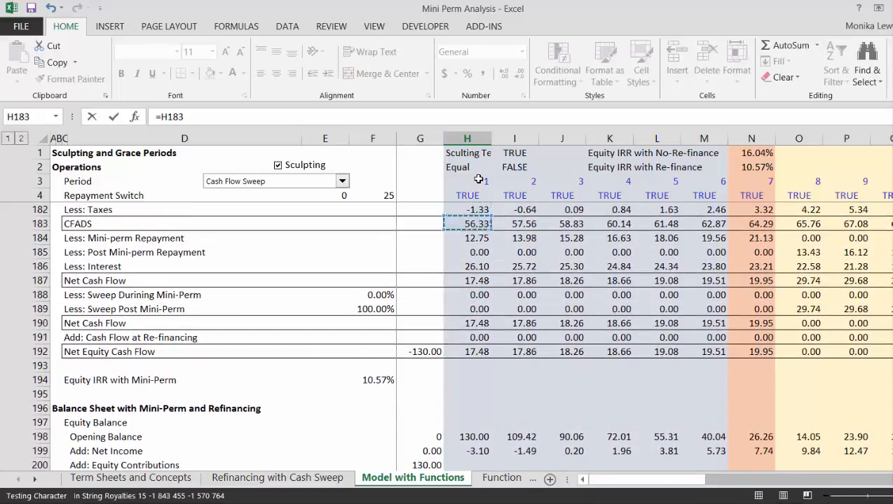
pyautogui.press('Return')
# Link the period 1 mini-perm repayment in H237 to the repayment value in H184
pyautogui.write('=')
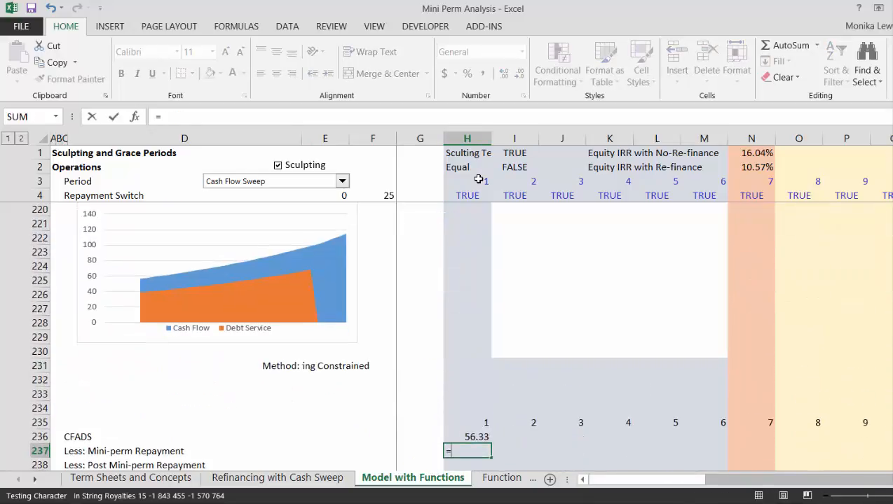
pyautogui.press('Up')
pyautogui.press('Up')
pyautogui.press('Up')
pyautogui.press('Up')
pyautogui.press('Up')
pyautogui.press('Up')
pyautogui.press('Up')
pyautogui.press('Up')
pyautogui.press('Up')
pyautogui.press('Up')
pyautogui.press('Up')
pyautogui.press('Up')
pyautogui.press('Up')
pyautogui.press('Up')
pyautogui.press('Up')
pyautogui.press('Up')
pyautogui.press('Up')
pyautogui.press('Up')
pyautogui.press('Up')
pyautogui.press('Up')
pyautogui.press('Up')
pyautogui.press('Up')
pyautogui.press('Up')
pyautogui.press('Up')
pyautogui.press('Up')
pyautogui.press('Up')
pyautogui.press('Up')
pyautogui.press('Up')
pyautogui.press('Up')
pyautogui.press('Up')
pyautogui.press('Up')
pyautogui.press('Up')
pyautogui.press('Up')
pyautogui.press('Up')
pyautogui.press('Up')
pyautogui.press('Up')
pyautogui.press('Up')
pyautogui.press('Up')
pyautogui.press('Up')
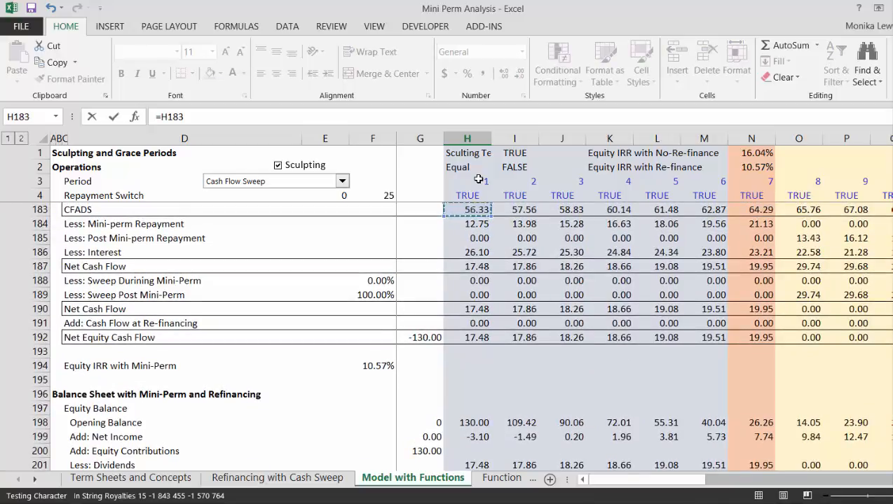
pyautogui.press('Down')
pyautogui.press('Return')
# Fill the H237 link down through H239 to cover the post mini-perm repayment and interest rows
pyautogui.press('Up')
pyautogui.hotkey('shift', 'Down')
pyautogui.hotkey('shift', 'Down')
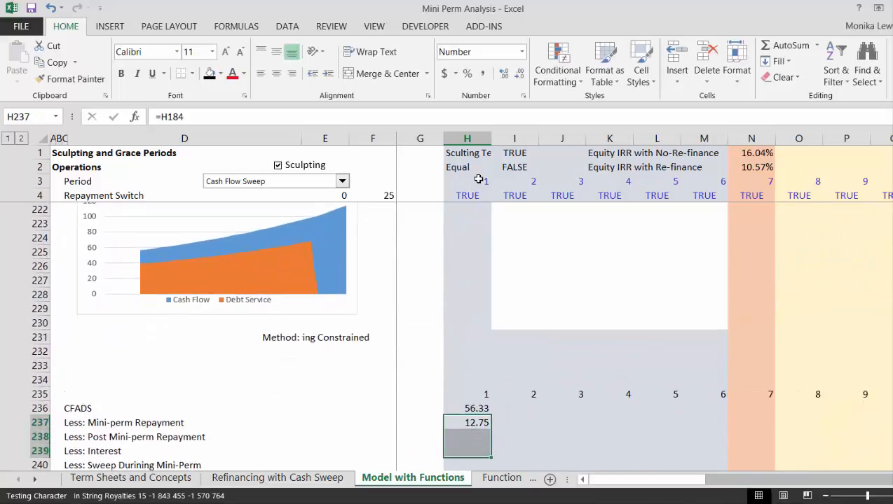
pyautogui.hotkey('ctrl', 'd')
# Link the period 1 sweep during mini-perm in H240 to the sweep value in H188
pyautogui.press('Down')
pyautogui.press('Down')
pyautogui.press('Down')
pyautogui.write('=')
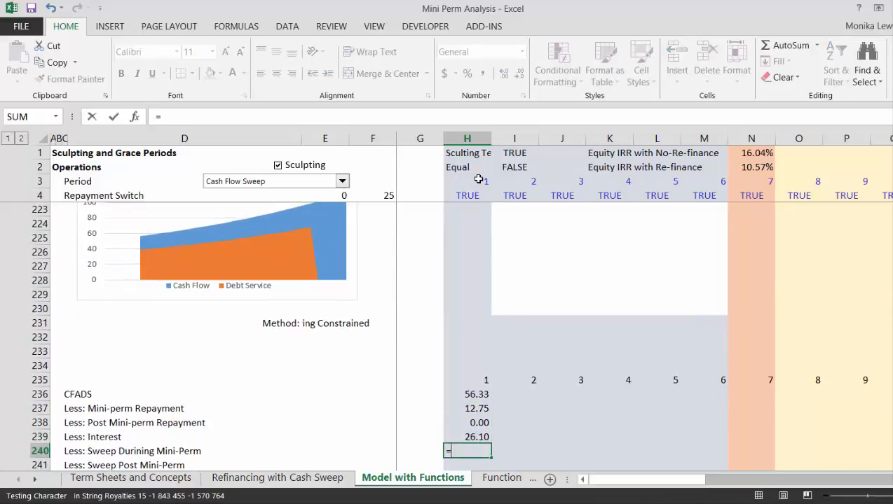
pyautogui.press('Up')
pyautogui.press('Up')
pyautogui.press('Up')
pyautogui.press('Up')
pyautogui.press('Up')
pyautogui.press('Up')
pyautogui.press('Up')
pyautogui.press('Up')
pyautogui.press('Up')
pyautogui.press('Up')
pyautogui.press('Up')
pyautogui.press('Up')
pyautogui.press('Up')
pyautogui.press('Up')
pyautogui.press('Up')
pyautogui.press('Up')
pyautogui.press('Up')
pyautogui.press('Up')
pyautogui.press('Up')
pyautogui.press('Up')
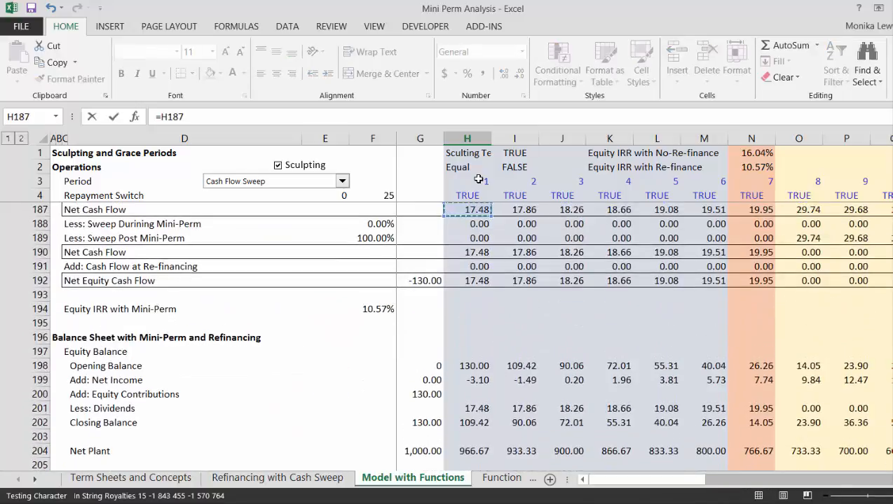
pyautogui.press('Down')
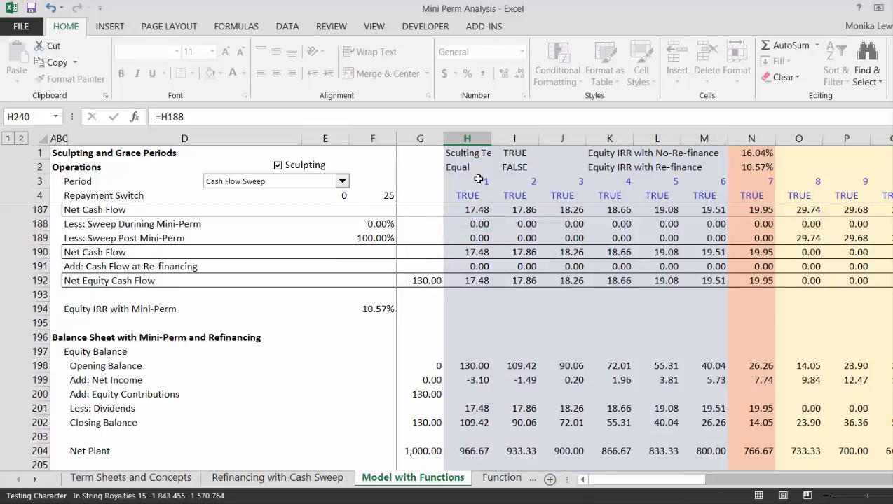
pyautogui.press('Return')
pyautogui.press('Up')
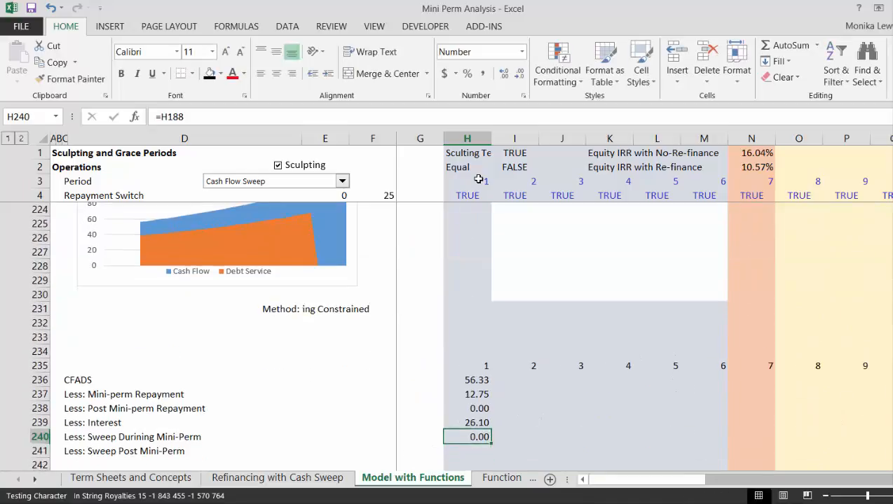
# Fill the H240 sweep link down into H241 for the post mini-perm sweep row
pyautogui.hotkey('shift', 'Down')
pyautogui.hotkey('ctrl', 'd')
pyautogui.press('Up')
pyautogui.press('Up')
pyautogui.press('Up')
pyautogui.press('Up')
pyautogui.press('Up')
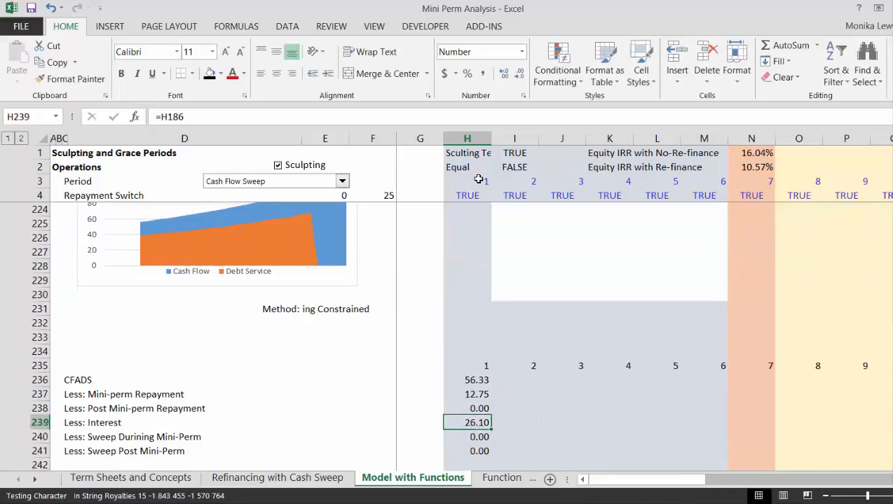
pyautogui.press('Left')
pyautogui.press('Left')
pyautogui.press('Left')
pyautogui.press('Left')
pyautogui.press('Left')
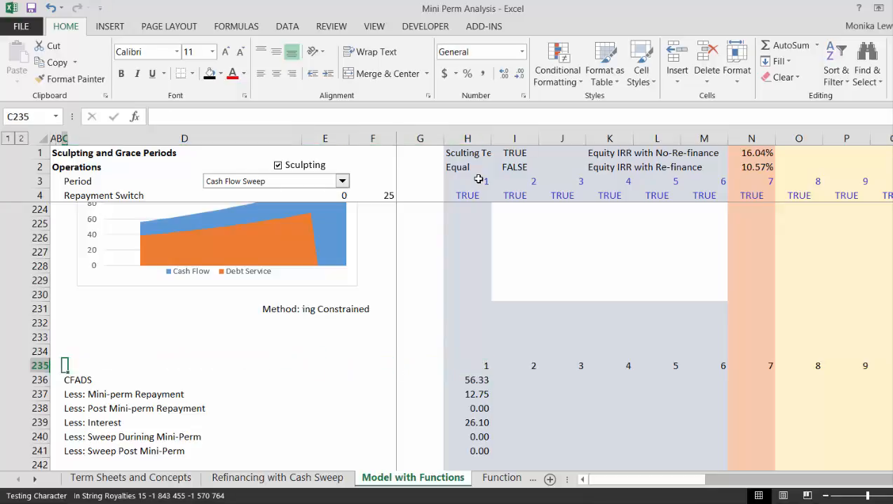
pyautogui.hotkey('shift', 'Down')
pyautogui.hotkey('shift', 'Down')
pyautogui.hotkey('shift', 'Down')
# Fill the period 1 links in H236:H241 right across all the period columns
pyautogui.press('Right')
pyautogui.press('Right')
pyautogui.press('Right')
pyautogui.press('Right')
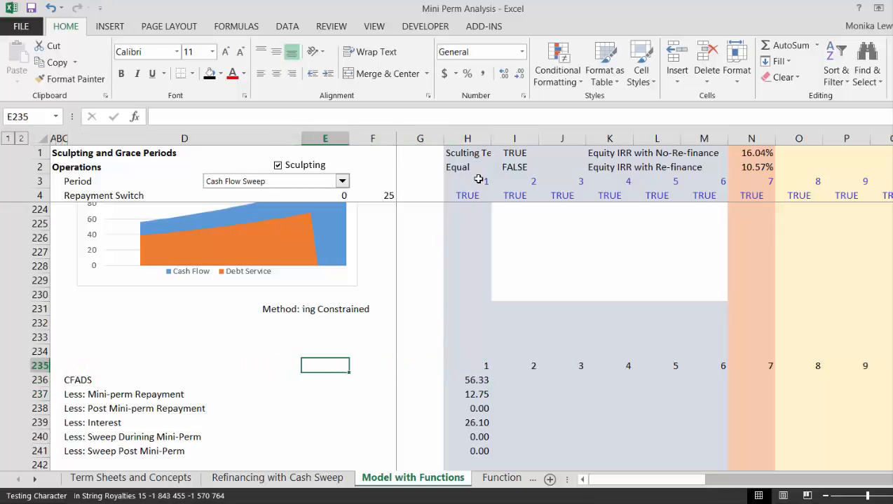
pyautogui.press('Right')
pyautogui.press('Down')
pyautogui.hotkey('shift', 'Down')
pyautogui.hotkey('shift', 'Down')
pyautogui.hotkey('shift', 'Down')
pyautogui.hotkey('shift', 'Down')
pyautogui.hotkey('shift', 'Down')
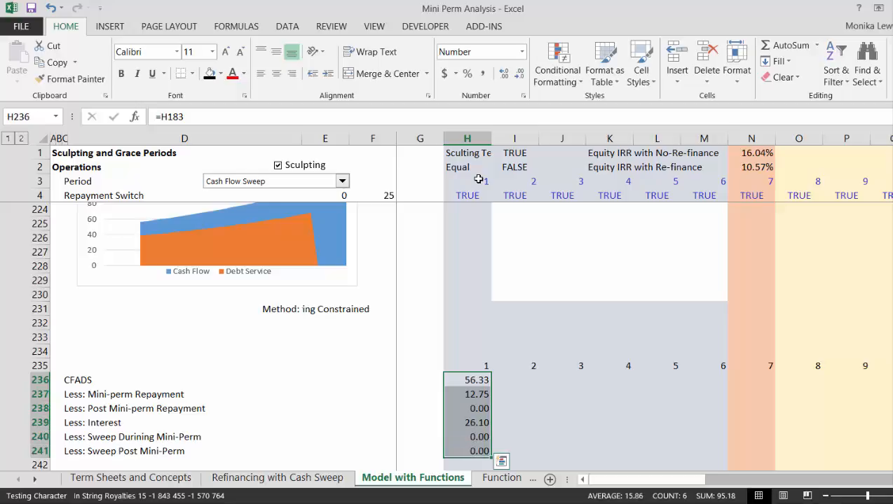
pyautogui.hotkey('ctrl', 'shift', 'r')
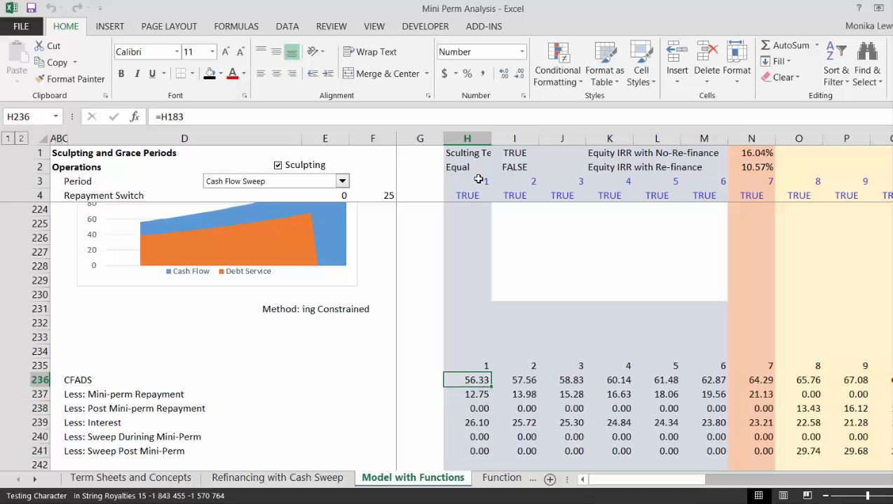
# Create a chart on its own sheet from rows 235 to 241, including the labels from column C and all periods
pyautogui.press('Up')
pyautogui.press('Left')
pyautogui.press('Left')
pyautogui.press('Left')
pyautogui.press('Left')
pyautogui.press('Left')
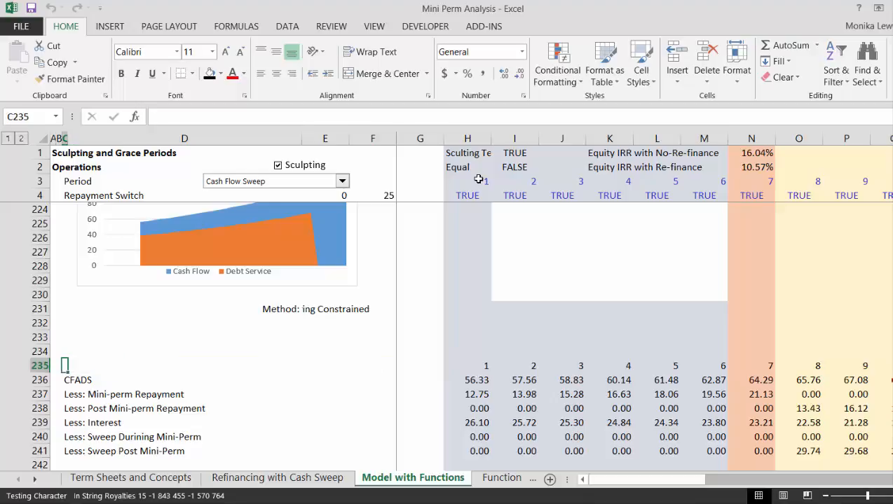
pyautogui.hotkey('shift', 'Down')
pyautogui.hotkey('shift', 'Down')
pyautogui.hotkey('shift', 'Down')
pyautogui.hotkey('shift', 'Down')
pyautogui.hotkey('shift', 'Down')
pyautogui.hotkey('shift', 'Down')
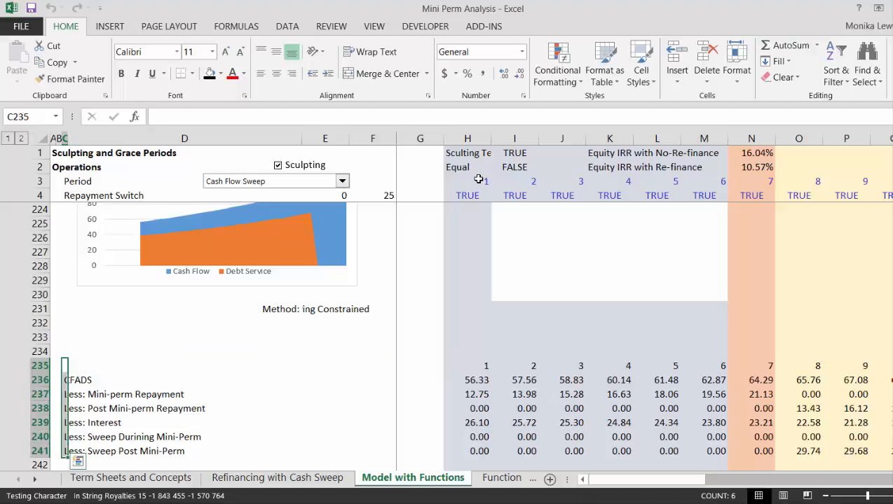
pyautogui.hotkey('ctrl', 'shift', 'Right')
pyautogui.hotkey('ctrl', 'shift', 'Right')
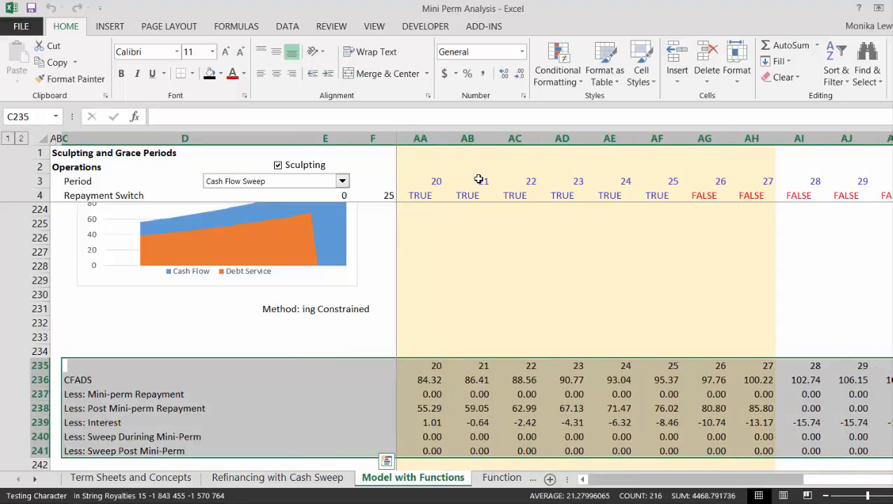
pyautogui.press('F11')
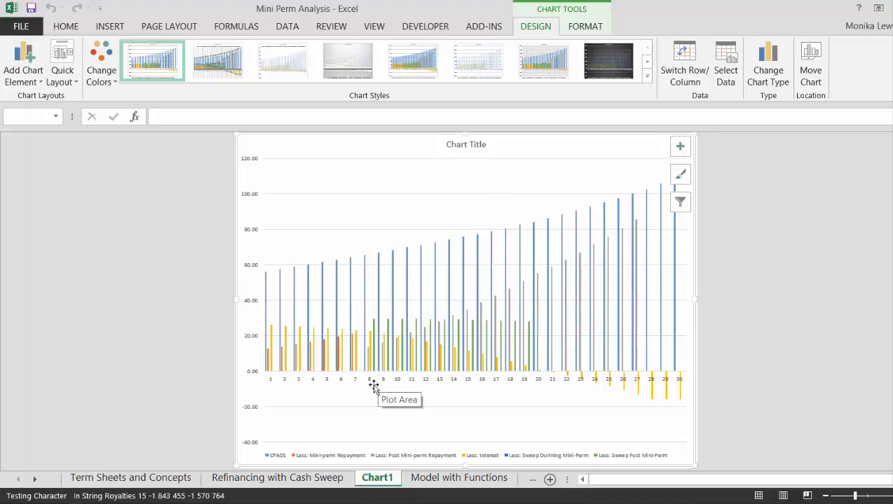
pyautogui.click(389, 461)
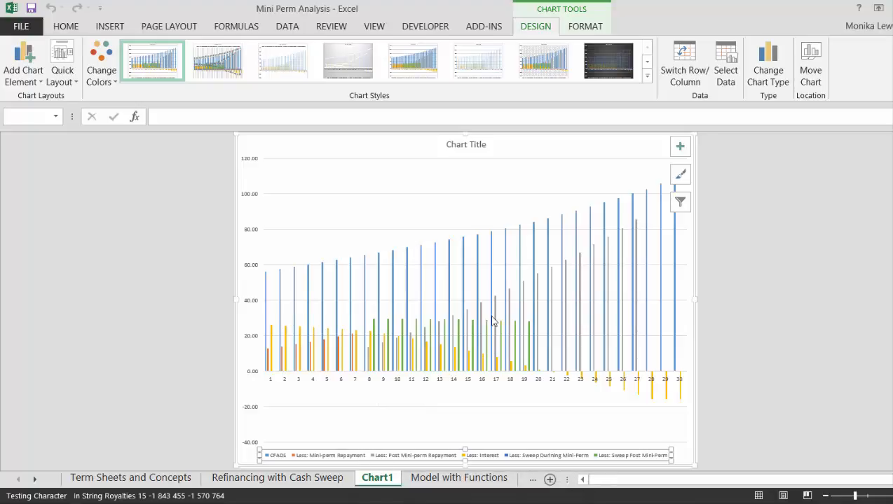
pyautogui.click(419, 424)
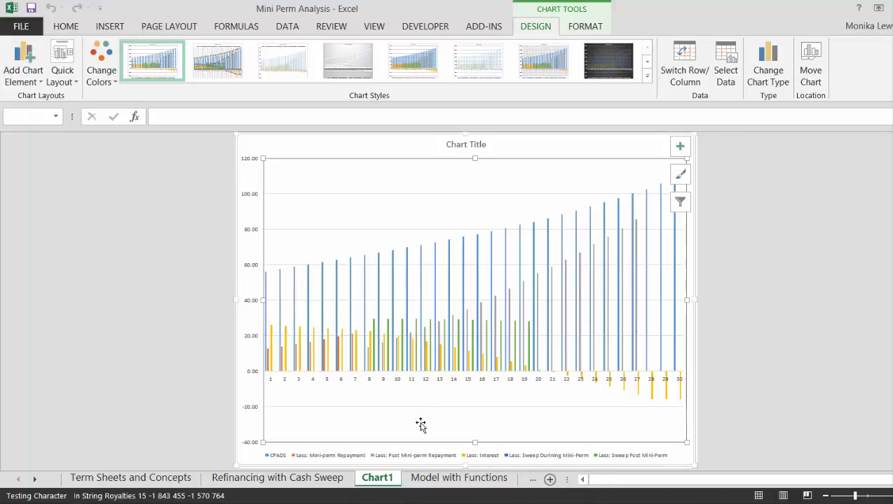
pyautogui.click(194, 371)
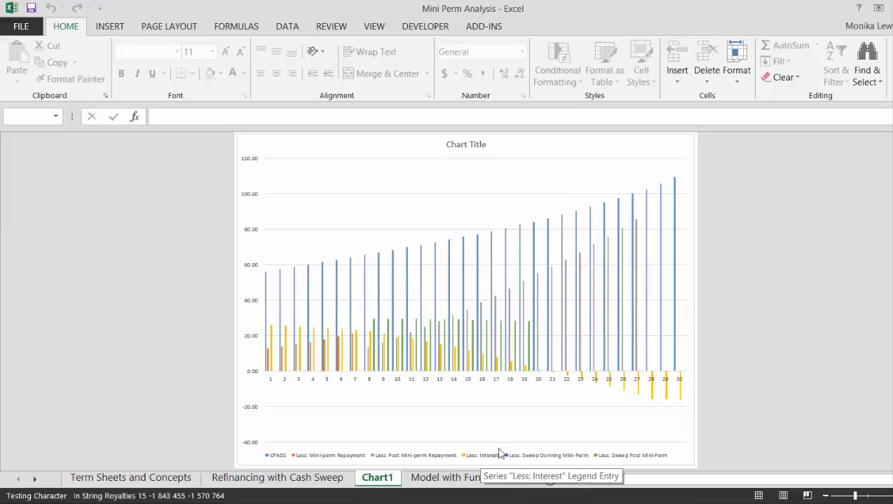
# Look through the Refinancing with Cash Sweep sheet down to the Re-financed Debt section
pyautogui.moveTo(654, 396)
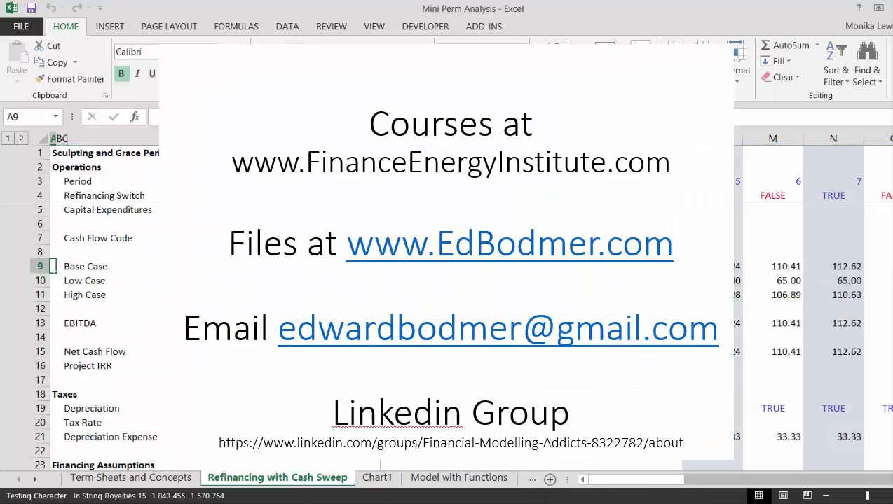
pyautogui.press('pagedown')
pyautogui.press('pagedown')
pyautogui.press('pagedown')
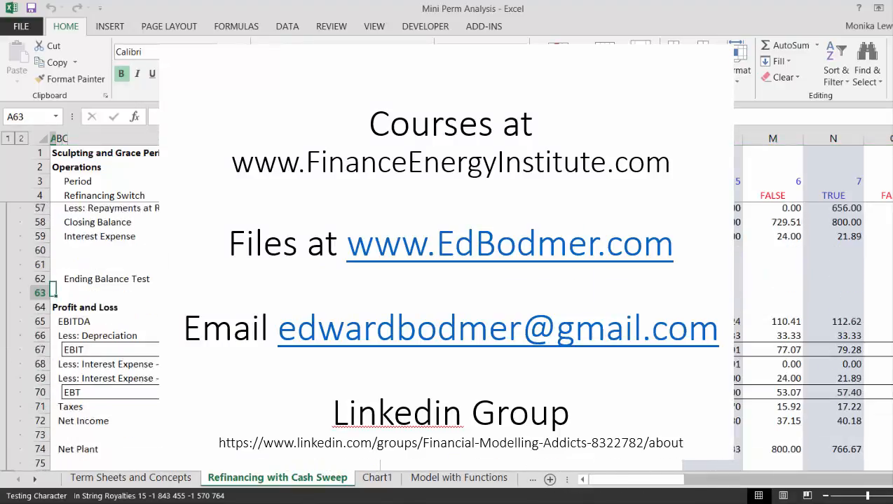
pyautogui.press('Up')
pyautogui.press('Up')
pyautogui.press('Up')
pyautogui.press('Up')
pyautogui.press('Up')
pyautogui.press('Up')
pyautogui.press('Up')
pyautogui.press('Up')
pyautogui.press('Up')
pyautogui.press('Up')
pyautogui.press('Up')
pyautogui.press('Up')
pyautogui.press('Up')
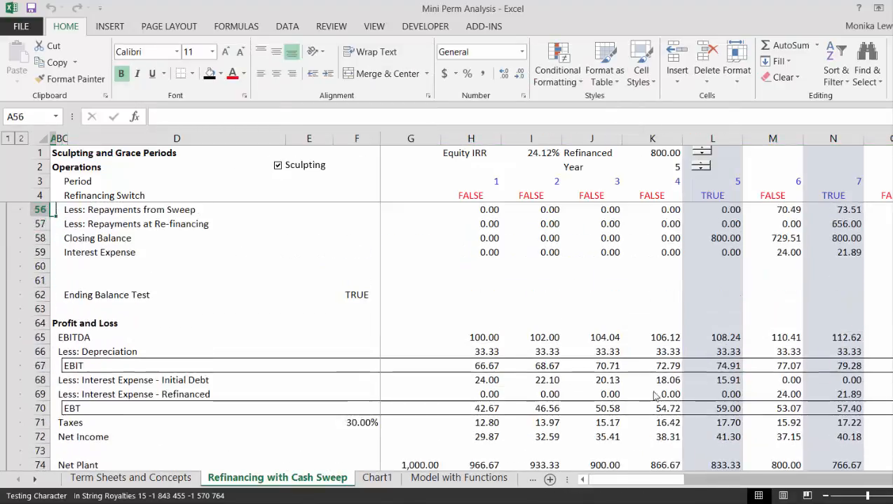
pyautogui.press('Right')
pyautogui.press('Right')
pyautogui.press('Right')
pyautogui.press('Right')
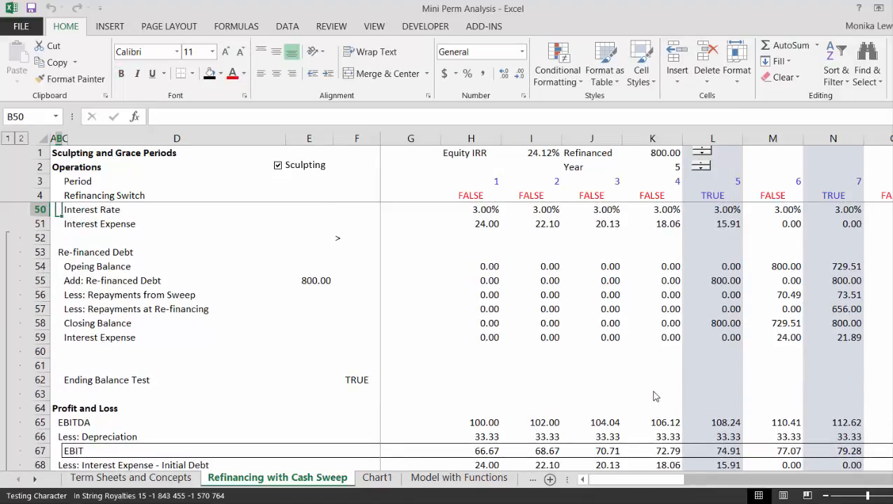
pyautogui.press('Down')
pyautogui.press('Down')
pyautogui.press('Down')
pyautogui.press('Down')
pyautogui.press('Down')
pyautogui.press('Down')
pyautogui.press('Down')
pyautogui.press('Down')
pyautogui.press('Down')
pyautogui.press('Down')
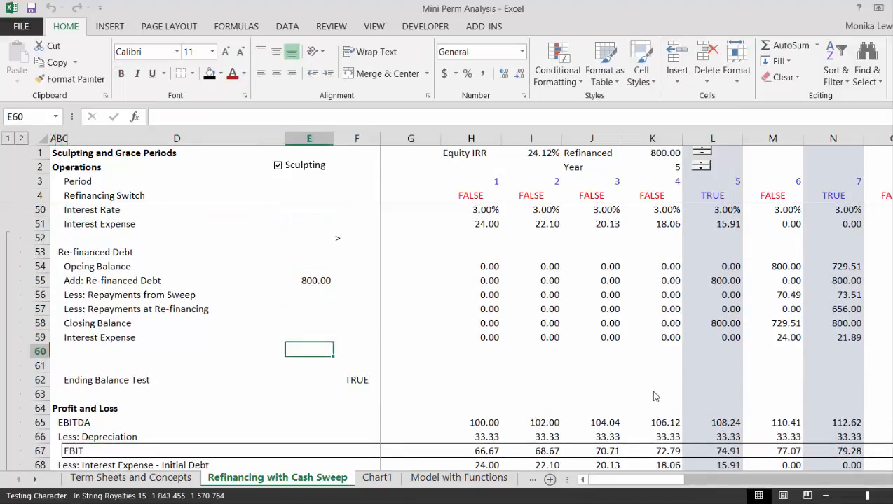
# Examine the re-financed debt balances, repayments and interest across the periods up to period 20
pyautogui.press('Right')
pyautogui.press('Right')
pyautogui.press('Right')
pyautogui.press('Right')
pyautogui.press('Right')
pyautogui.press('Right')
pyautogui.press('Right')
pyautogui.press('Right')
pyautogui.press('Right')
pyautogui.press('Right')
pyautogui.press('Right')
pyautogui.press('Right')
pyautogui.press('Right')
pyautogui.press('Right')
pyautogui.press('Right')
pyautogui.press('Right')
pyautogui.press('Right')
pyautogui.press('Right')
pyautogui.press('Right')
pyautogui.press('Right')
pyautogui.press('Right')
pyautogui.press('Right')
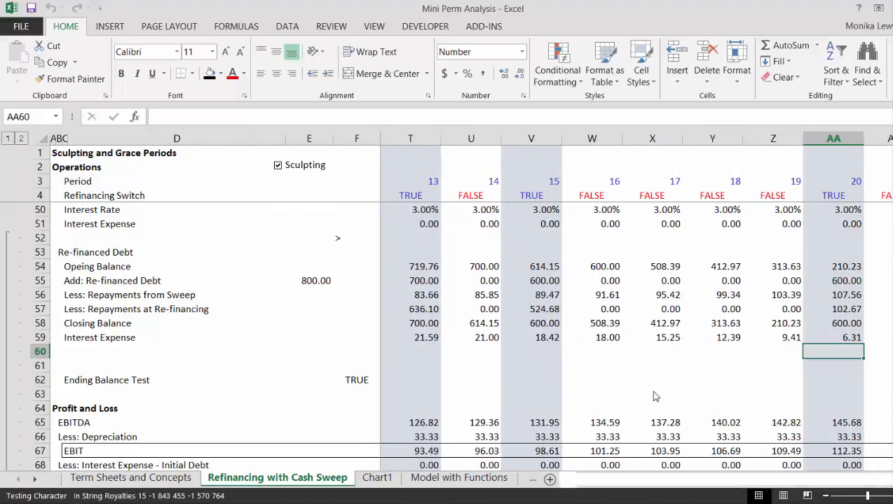
pyautogui.hotkey('ctrl', 'pageup')
pyautogui.hotkey('ctrl', 'pagedown')
pyautogui.hotkey('ctrl', 'pagedown')
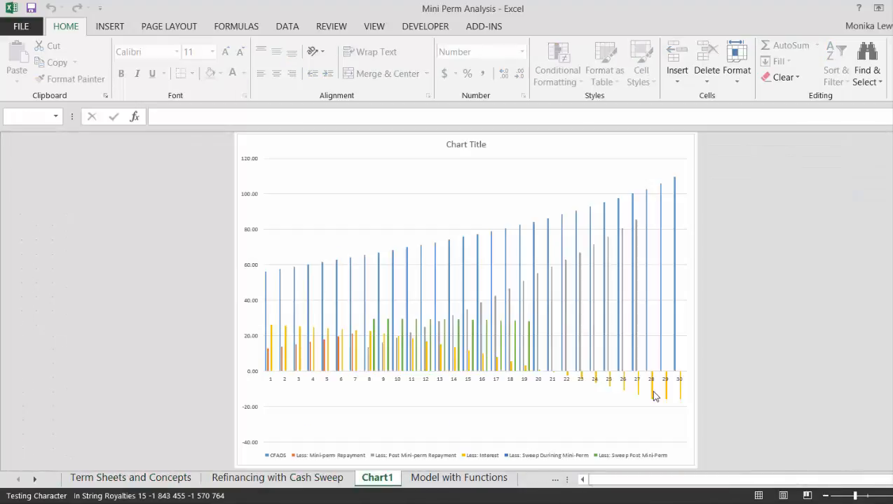
pyautogui.hotkey('ctrl', 'pageup')
pyautogui.press('Left')
pyautogui.press('Left')
pyautogui.press('Left')
pyautogui.press('Left')
pyautogui.press('Left')
pyautogui.press('Left')
pyautogui.press('Left')
pyautogui.press('Left')
pyautogui.press('Left')
pyautogui.press('Left')
pyautogui.press('Left')
pyautogui.press('Left')
pyautogui.press('Left')
pyautogui.press('Left')
pyautogui.press('Left')
pyautogui.press('Left')
pyautogui.press('Left')
pyautogui.press('Left')
pyautogui.press('Left')
pyautogui.press('Left')
pyautogui.press('Left')
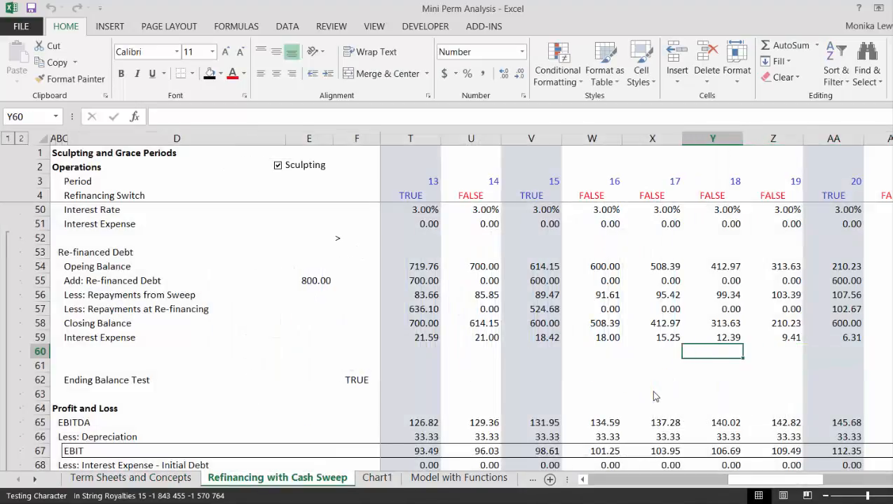
pyautogui.hotkey('ctrl', 'b')
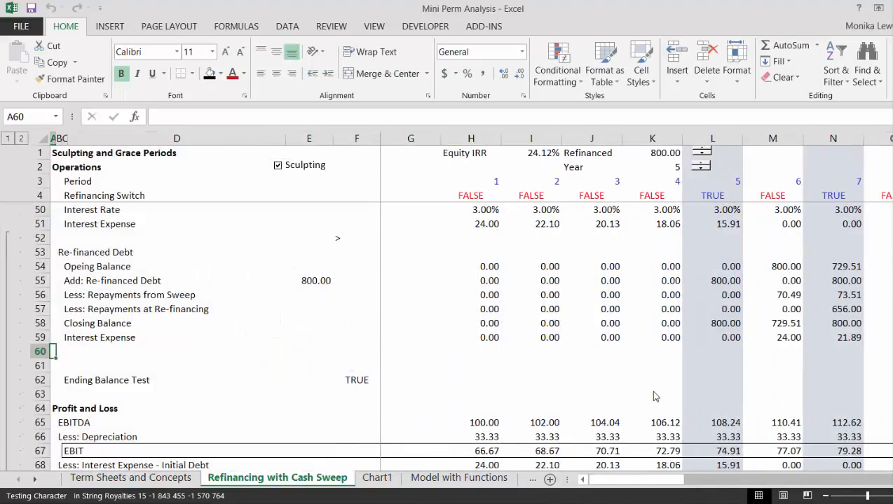
pyautogui.hotkey('ctrl', 'pageup')
pyautogui.hotkey('ctrl', 'pagedown')
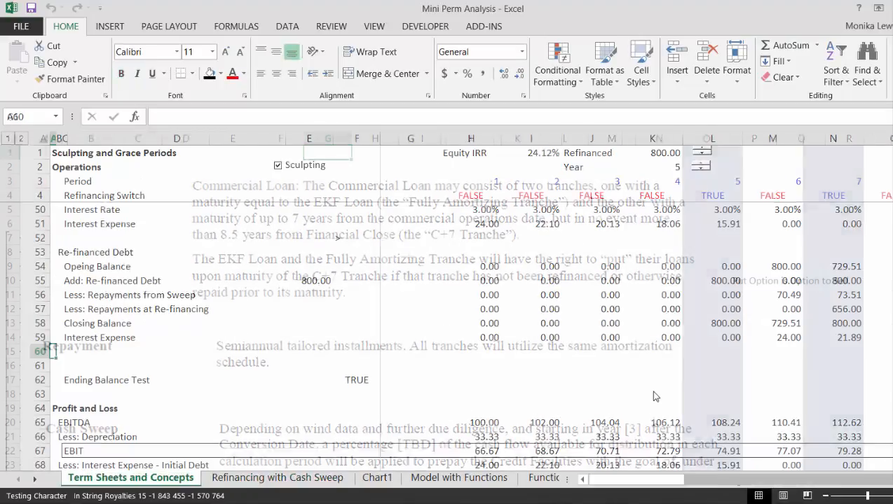
pyautogui.hotkey('ctrl', 'pagedown')
pyautogui.hotkey('ctrl', 'pagedown')
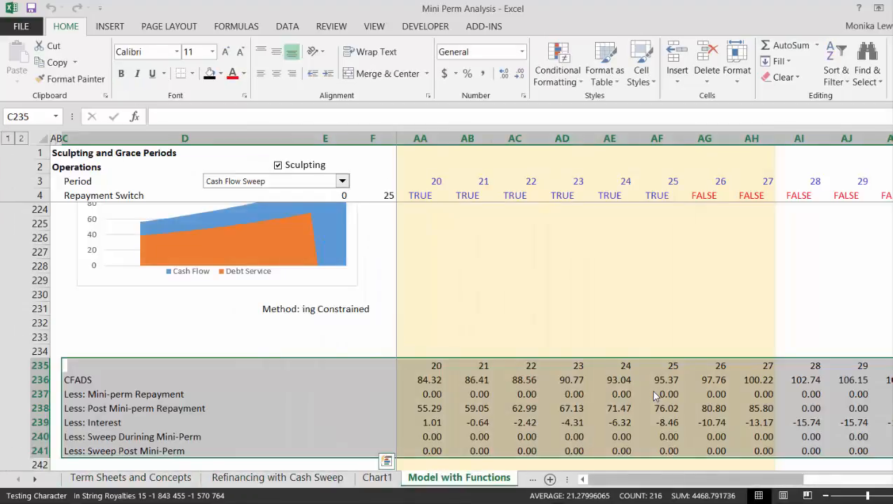
pyautogui.press('Up')
pyautogui.press('Down')
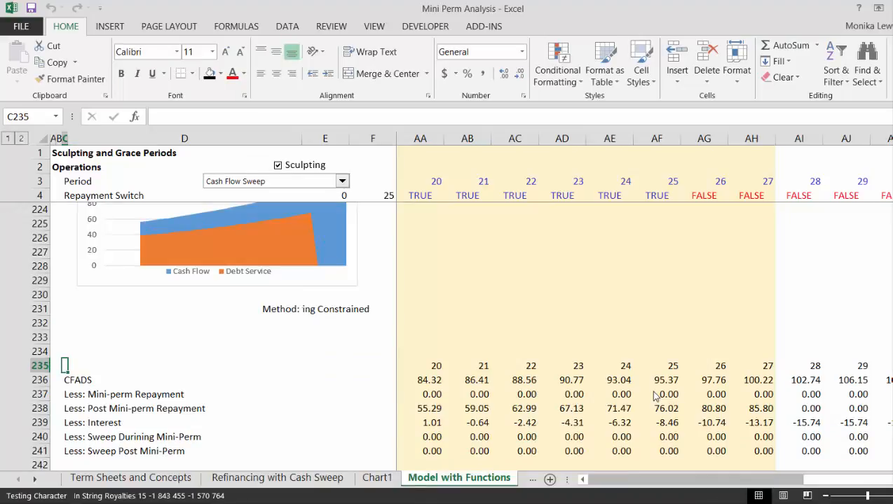
pyautogui.hotkey('ctrl', 'pageup')
pyautogui.hotkey('ctrl', 'pageup')
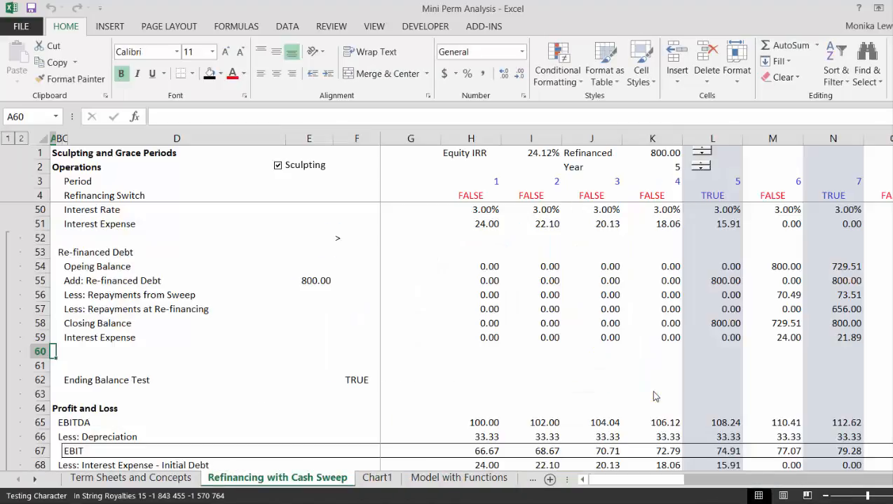
pyautogui.hotkey('alt', 'h')
pyautogui.press('d')
pyautogui.press('s')
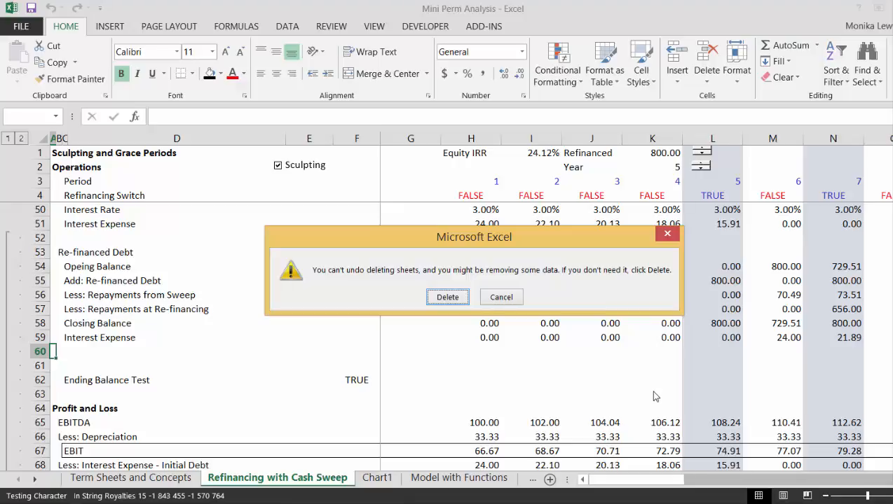
pyautogui.press('Escape')
# Return to the debt service data rows on the Model with Functions sheet and select cell D235
pyautogui.hotkey('ctrl', 'pagedown')
pyautogui.hotkey('ctrl', 'pagedown')
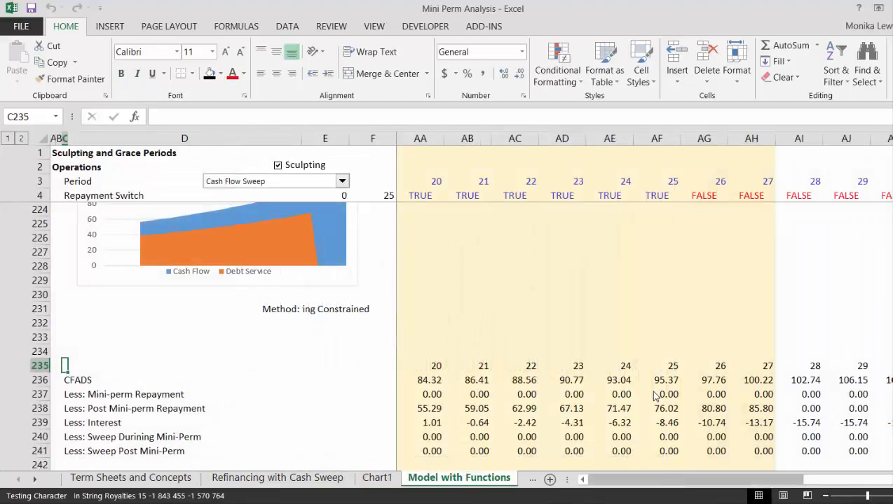
pyautogui.press('Right')
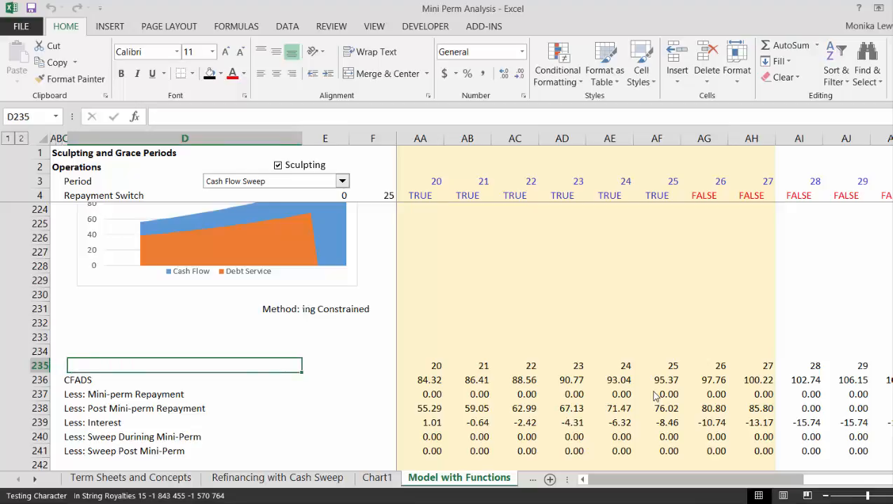
# Look back up through the balance sheet, cash flow and profit and loss sections with mini-perm and refinancing to the Debt Balance section
pyautogui.press('Up')
pyautogui.press('Up')
pyautogui.press('Up')
pyautogui.press('Up')
pyautogui.press('Up')
pyautogui.press('Up')
pyautogui.press('Up')
pyautogui.press('Up')
pyautogui.press('Up')
pyautogui.press('Up')
pyautogui.press('Up')
pyautogui.press('Up')
pyautogui.press('Up')
pyautogui.press('Up')
pyautogui.press('Up')
pyautogui.press('Up')
pyautogui.press('Up')
pyautogui.press('Up')
pyautogui.press('Up')
pyautogui.press('Up')
pyautogui.press('Up')
pyautogui.press('Up')
pyautogui.press('Up')
pyautogui.press('Up')
pyautogui.press('Up')
pyautogui.press('Up')
pyautogui.press('Up')
pyautogui.press('Up')
pyautogui.press('Up')
pyautogui.press('Up')
pyautogui.press('Up')
pyautogui.press('Up')
pyautogui.press('Up')
pyautogui.press('Up')
pyautogui.press('Up')
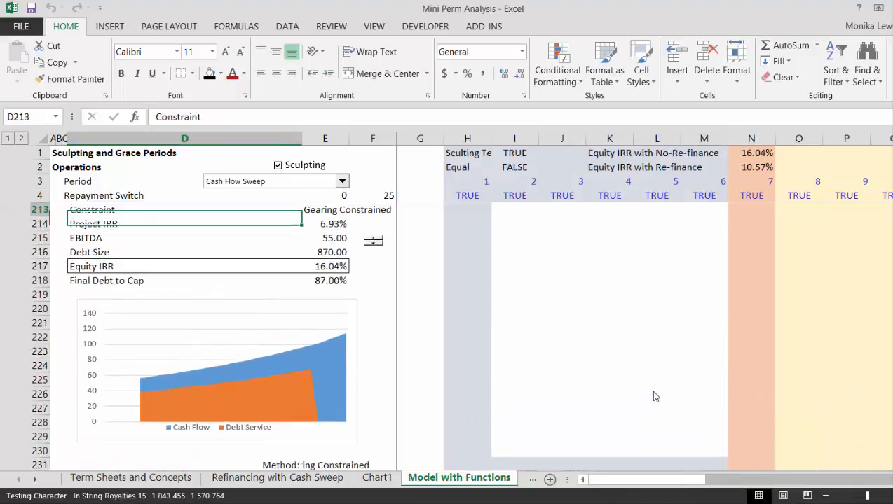
pyautogui.press('Up')
pyautogui.press('Up')
pyautogui.press('Up')
pyautogui.press('Up')
pyautogui.press('Up')
pyautogui.press('Up')
pyautogui.press('Up')
pyautogui.press('Up')
pyautogui.press('Up')
pyautogui.press('Up')
pyautogui.press('Up')
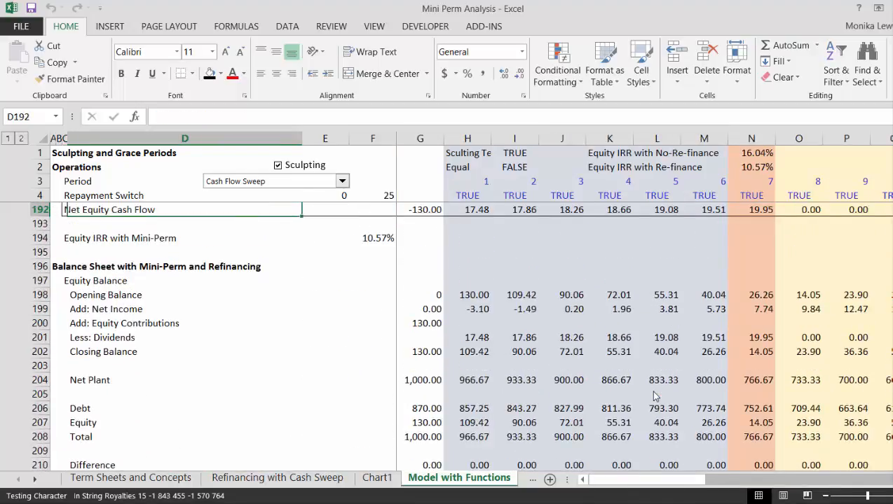
pyautogui.press('Up')
pyautogui.press('Up')
pyautogui.press('Up')
pyautogui.press('Up')
pyautogui.press('Up')
pyautogui.press('Up')
pyautogui.press('Up')
pyautogui.press('Up')
pyautogui.press('Up')
pyautogui.press('Up')
pyautogui.press('Up')
pyautogui.press('Up')
pyautogui.press('Up')
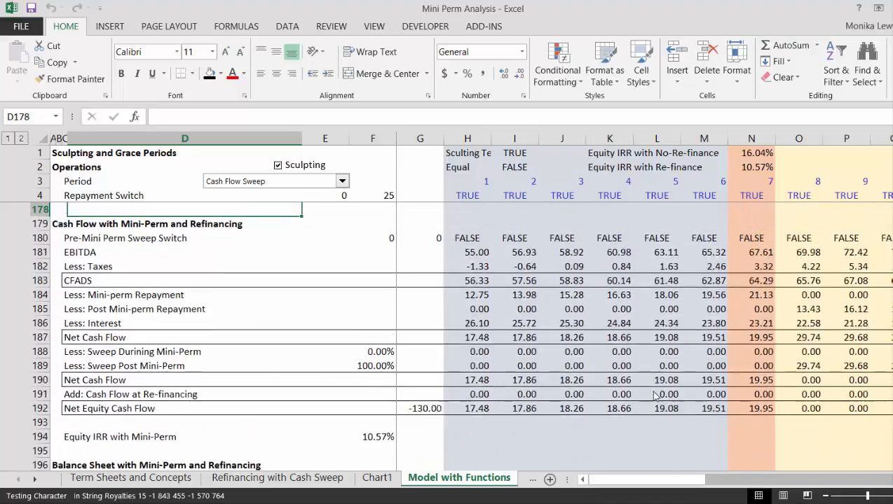
pyautogui.press('Up')
pyautogui.press('Up')
pyautogui.press('Up')
pyautogui.press('Up')
pyautogui.press('Up')
pyautogui.press('Up')
pyautogui.press('Up')
pyautogui.press('Up')
pyautogui.press('Up')
pyautogui.press('Up')
pyautogui.press('Up')
pyautogui.press('Up')
pyautogui.press('Up')
pyautogui.press('Up')
pyautogui.press('Up')
pyautogui.press('Up')
pyautogui.press('Up')
pyautogui.press('Up')
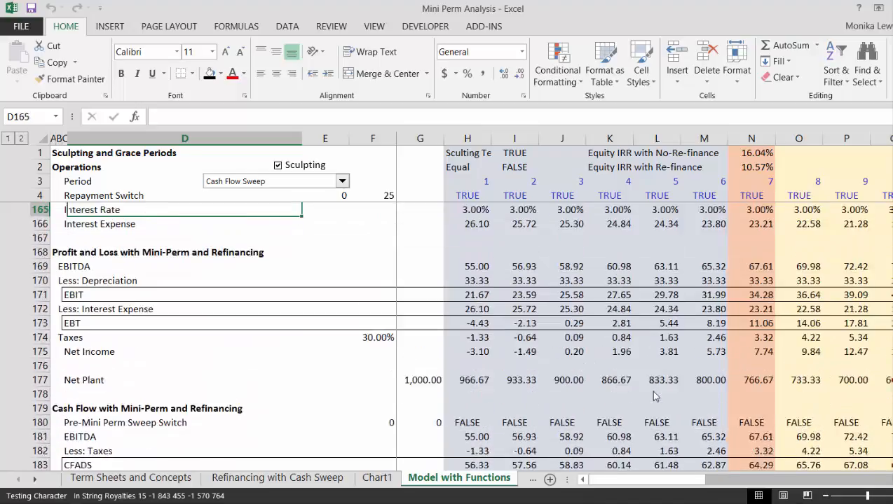
pyautogui.press('Down')
pyautogui.press('Down')
pyautogui.press('Down')
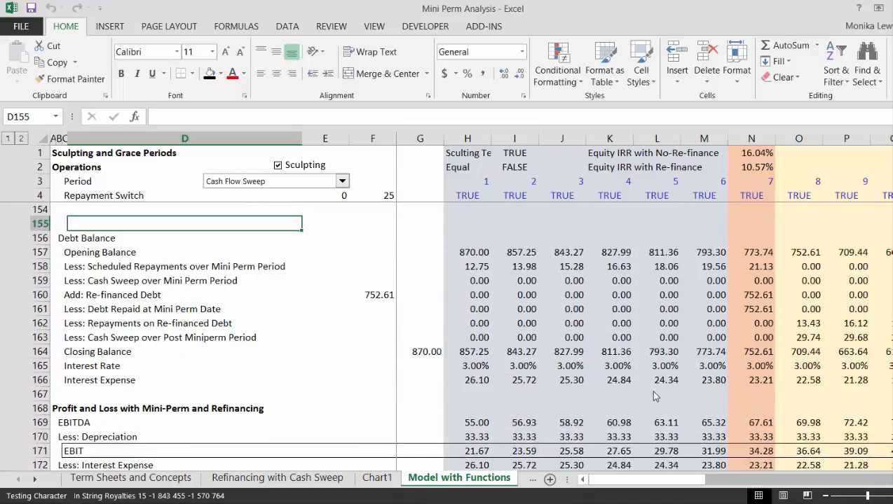
# Examine the debt balance rows across the periods out to period 21
pyautogui.press('Right')
pyautogui.press('Right')
pyautogui.press('Right')
pyautogui.press('Right')
pyautogui.press('Right')
pyautogui.press('Right')
pyautogui.press('Right')
pyautogui.press('Right')
pyautogui.press('Right')
pyautogui.press('Right')
pyautogui.press('Right')
pyautogui.press('Right')
pyautogui.press('Right')
pyautogui.press('Right')
pyautogui.press('Right')
pyautogui.press('Right')
pyautogui.press('Right')
pyautogui.press('Right')
pyautogui.press('Right')
pyautogui.press('Right')
pyautogui.press('Right')
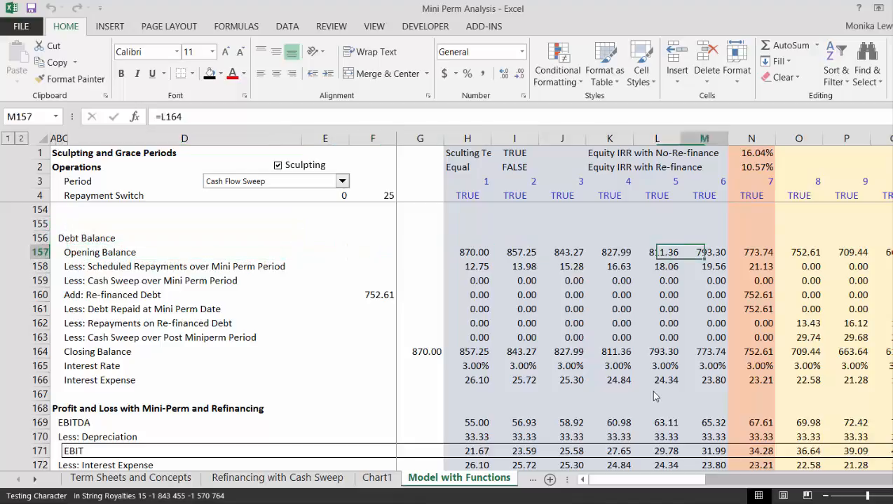
pyautogui.press('Right')
pyautogui.press('Right')
pyautogui.press('Right')
pyautogui.press('Right')
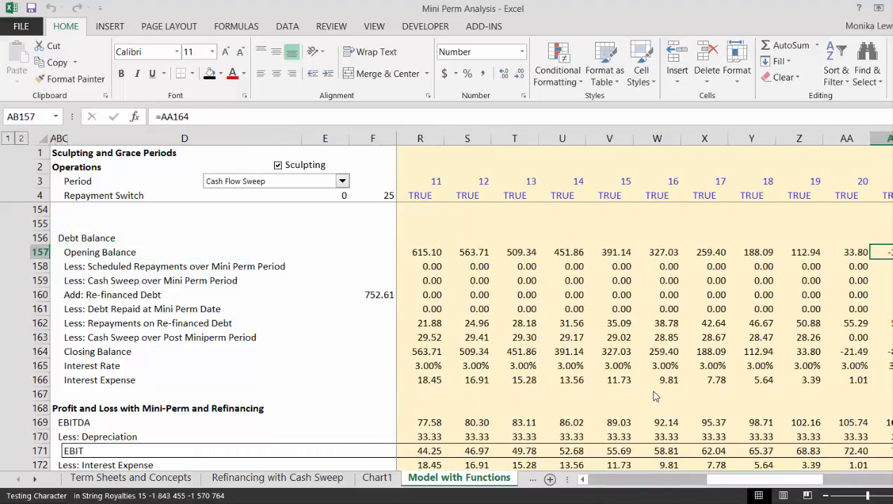
# Inspect the Repayments on Re-financed Debt formulas in row 162 for periods 20 back to 17
pyautogui.press('Down')
pyautogui.press('Down')
pyautogui.press('Down')
pyautogui.press('Down')
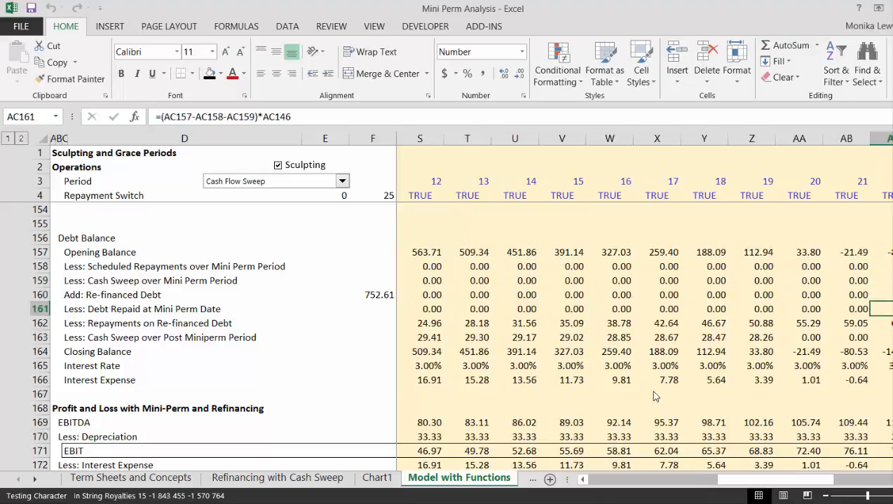
pyautogui.press('Down')
pyautogui.press('Down')
pyautogui.press('Left')
pyautogui.press('Left')
pyautogui.press('Up')
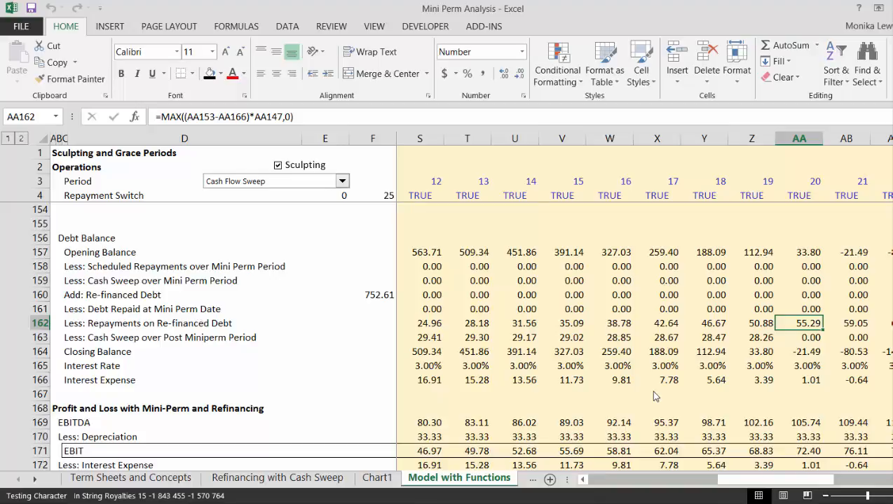
pyautogui.press('Left')
pyautogui.press('Left')
pyautogui.press('Left')
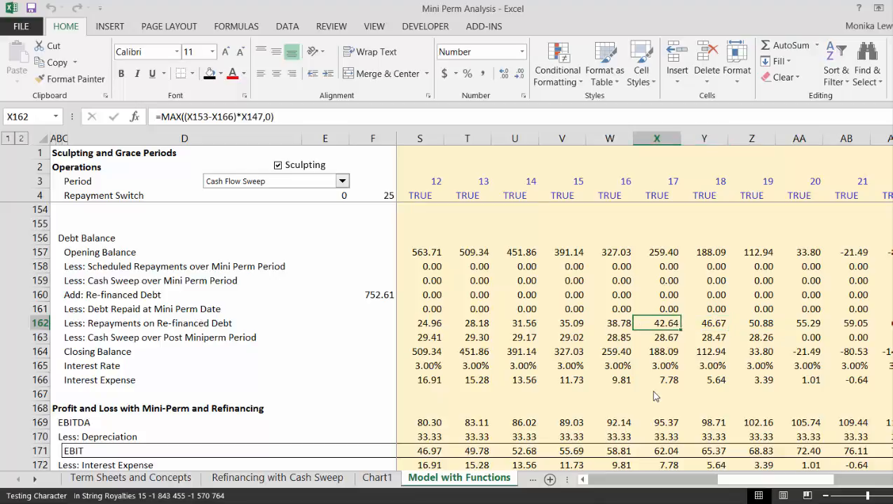
# Cap the Repayments on Re-financed Debt formula in H162 at the opening balance: =MIN(MAX((H153-H166)*H147,0),H157)
pyautogui.press('Left')
pyautogui.press('Left')
pyautogui.press('Left')
pyautogui.press('Left')
pyautogui.press('Left')
pyautogui.press('Left')
pyautogui.press('Left')
pyautogui.press('Left')
pyautogui.press('Left')
pyautogui.press('Left')
pyautogui.press('Left')
pyautogui.press('Left')
pyautogui.press('Left')
pyautogui.press('Left')
pyautogui.press('Left')
pyautogui.press('Left')
pyautogui.press('Left')
pyautogui.press('Left')
pyautogui.press('Left')
pyautogui.press('Left')
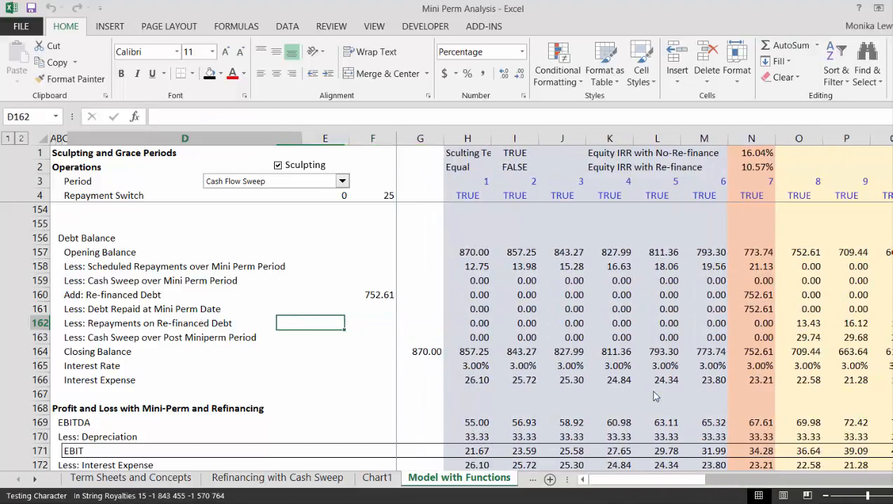
pyautogui.press('Right')
pyautogui.press('Right')
pyautogui.press('Right')
pyautogui.press('Right')
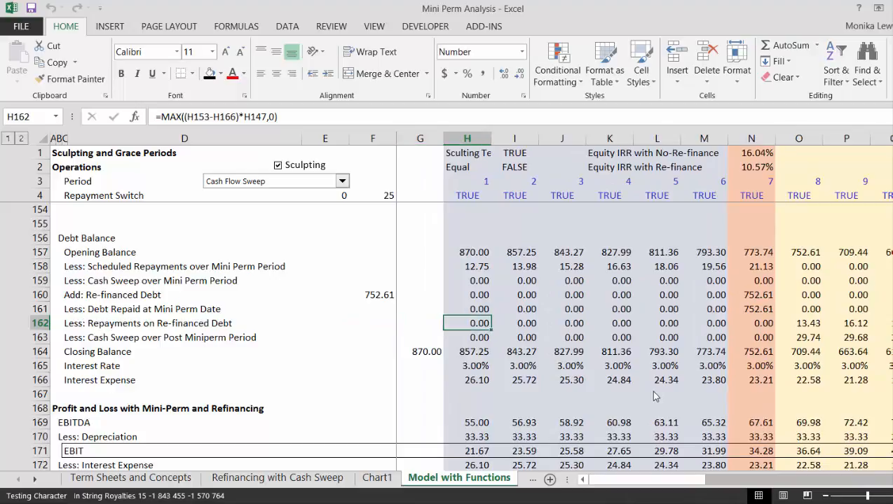
pyautogui.press('F2')
pyautogui.press('Left')
pyautogui.press('Left')
pyautogui.press('Left')
pyautogui.press('Left')
pyautogui.press('Left')
pyautogui.press('Left')
pyautogui.press('Left')
pyautogui.press('Left')
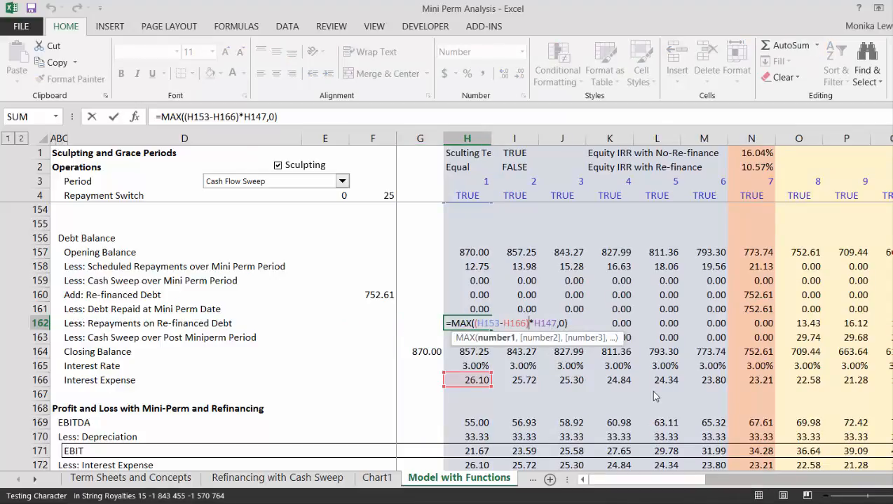
pyautogui.press('Left')
pyautogui.press('Left')
pyautogui.press('Left')
pyautogui.press('Left')
pyautogui.press('Left')
pyautogui.press('Left')
pyautogui.press('Left')
pyautogui.press('Left')
pyautogui.press('Left')
pyautogui.press('Left')
pyautogui.press('Left')
pyautogui.press('Left')
pyautogui.press('Left')
pyautogui.press('Left')
pyautogui.press('Left')
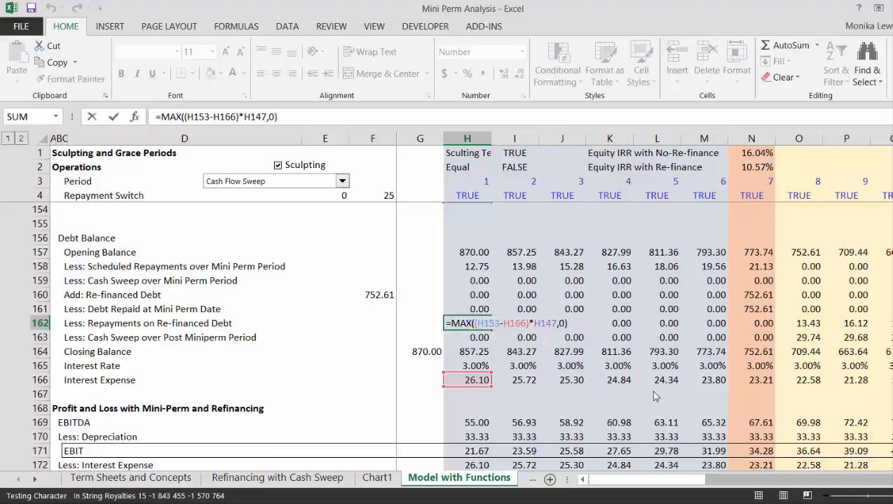
pyautogui.write('min')
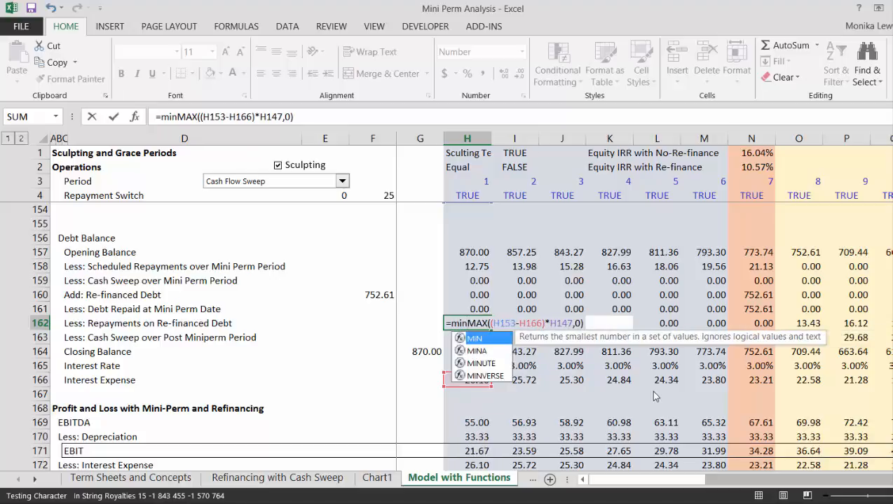
pyautogui.write('(')
pyautogui.press('Right')
pyautogui.press('Right')
pyautogui.press('Right')
pyautogui.press('Right')
pyautogui.press('Right')
pyautogui.press('Right')
pyautogui.press('Right')
pyautogui.press('Right')
pyautogui.press('Right')
pyautogui.press('Right')
pyautogui.press('Right')
pyautogui.press('Right')
pyautogui.press('Right')
pyautogui.press('Right')
pyautogui.press('Right')
pyautogui.press('Right')
pyautogui.press('Right')
pyautogui.press('Right')
pyautogui.press('Right')
pyautogui.press('Right')
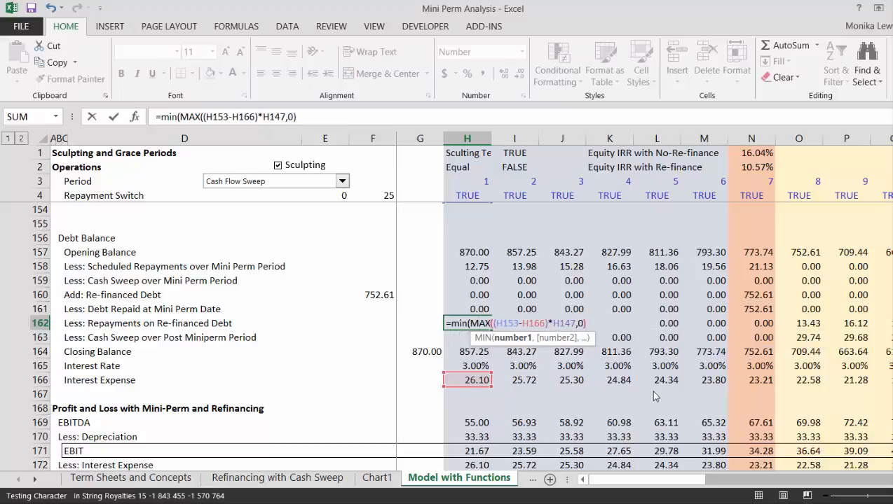
pyautogui.write(',')
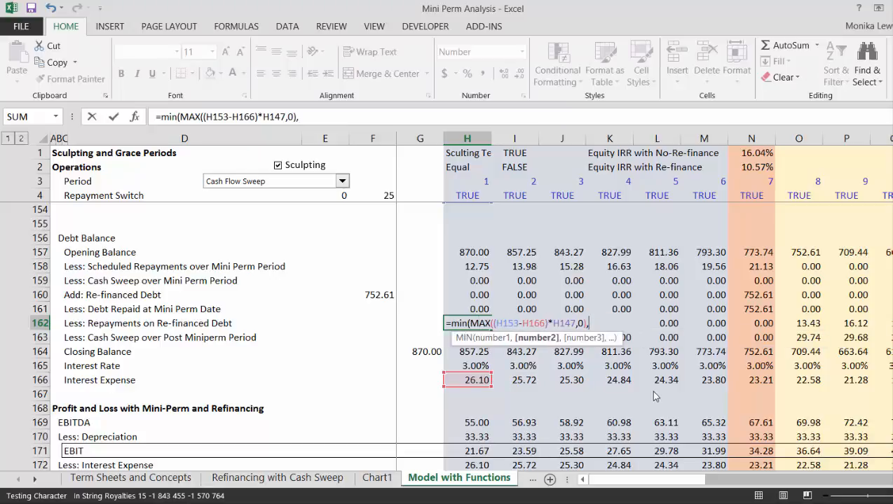
pyautogui.click(466, 257)
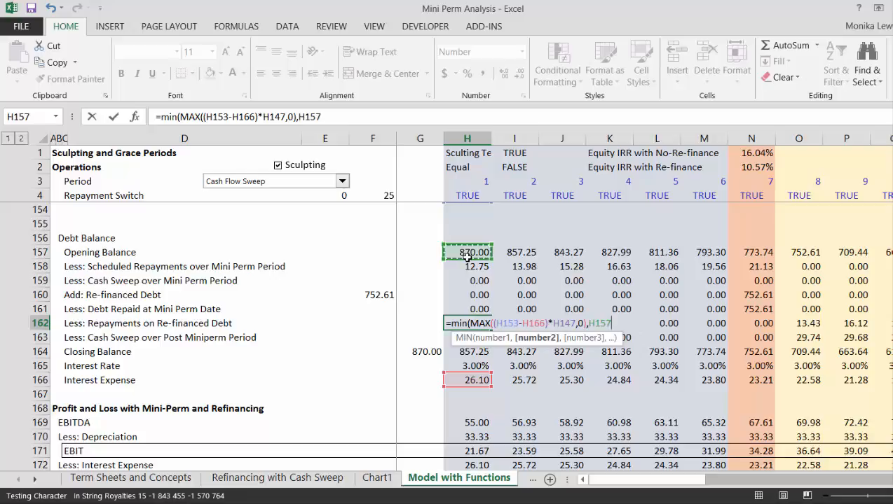
pyautogui.press('Return')
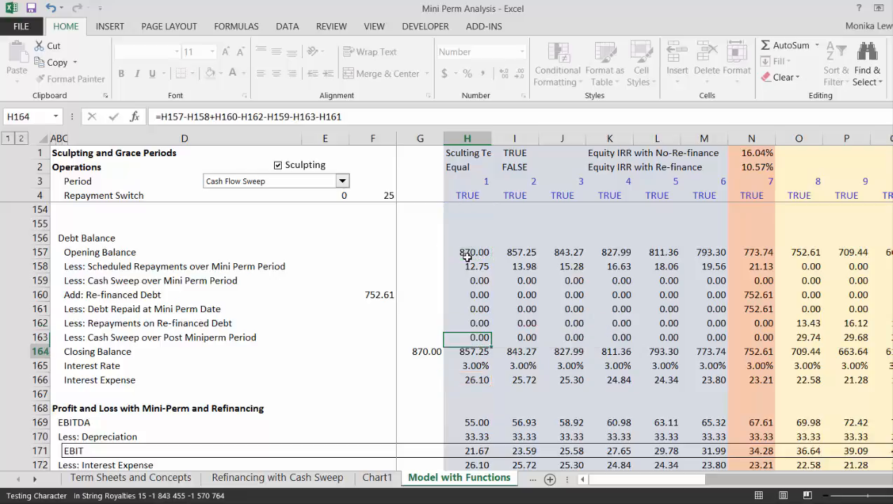
# Copy the revised H162 repayment formula across row 162 for the remaining periods
pyautogui.press('Up')
pyautogui.press('Up')
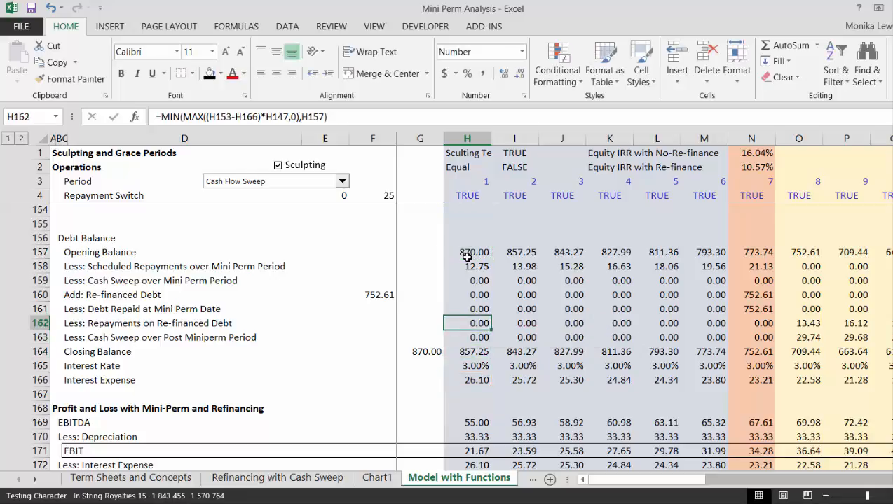
pyautogui.hotkey('ctrl', 'shift', 'Right')
# Examine the repayments and the opening and closing debt balances across the periods past period 25, returning to the row's start
pyautogui.press('Right')
pyautogui.press('Right')
pyautogui.press('Right')
pyautogui.press('Right')
pyautogui.press('Right')
pyautogui.press('Right')
pyautogui.press('Right')
pyautogui.press('Right')
pyautogui.press('Right')
pyautogui.press('Right')
pyautogui.press('Right')
pyautogui.press('Right')
pyautogui.press('Right')
pyautogui.press('Right')
pyautogui.press('Right')
pyautogui.press('Right')
pyautogui.press('Right')
pyautogui.press('Right')
pyautogui.press('Right')
pyautogui.press('Right')
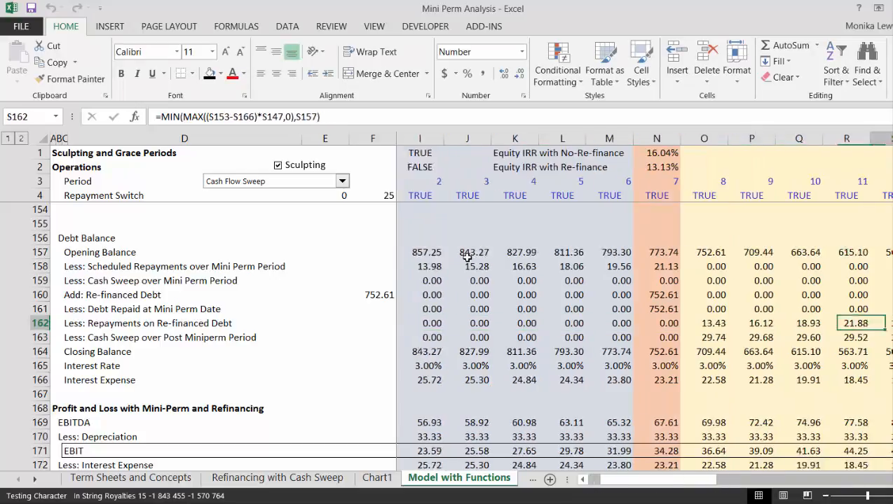
pyautogui.press('Right')
pyautogui.press('Right')
pyautogui.press('Left')
pyautogui.press('Left')
pyautogui.press('Left')
pyautogui.press('Left')
pyautogui.press('Left')
pyautogui.press('Left')
pyautogui.press('Left')
pyautogui.press('Left')
pyautogui.press('Left')
pyautogui.press('Left')
pyautogui.press('Left')
pyautogui.press('Left')
pyautogui.press('Left')
pyautogui.press('Left')
pyautogui.press('Left')
pyautogui.press('Left')
pyautogui.press('Left')
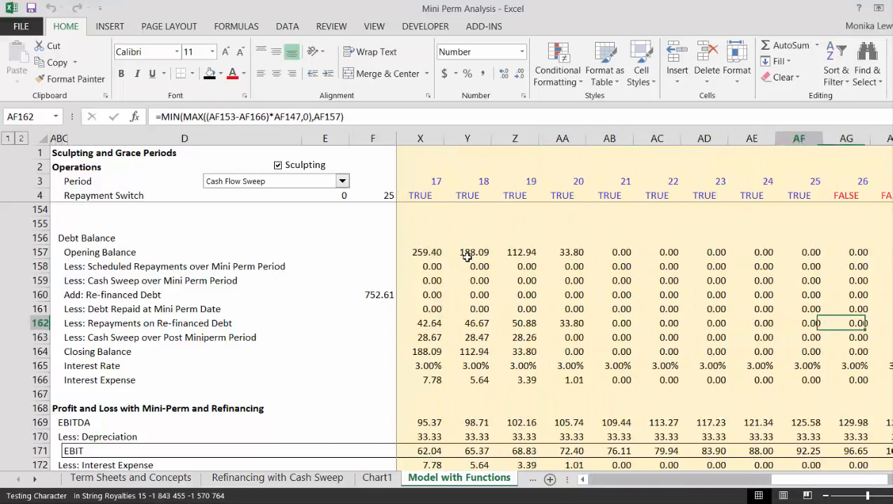
pyautogui.press('Left')
pyautogui.press('Left')
pyautogui.press('Left')
pyautogui.press('Left')
pyautogui.press('Left')
pyautogui.press('Left')
pyautogui.press('Left')
pyautogui.press('Left')
pyautogui.press('Left')
pyautogui.press('Left')
pyautogui.press('Left')
pyautogui.press('Left')
pyautogui.press('Left')
pyautogui.press('Left')
pyautogui.press('Left')
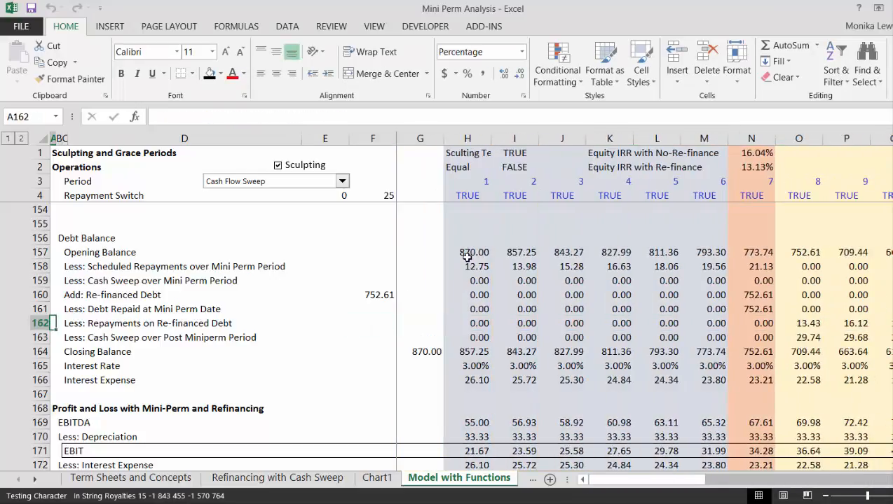
# Check the CFADS and debt service rows 235 to 241, and switch to the Chart1 sheet
pyautogui.press('pagedown')
pyautogui.press('pagedown')
pyautogui.press('pagedown')
pyautogui.press('pagedown')
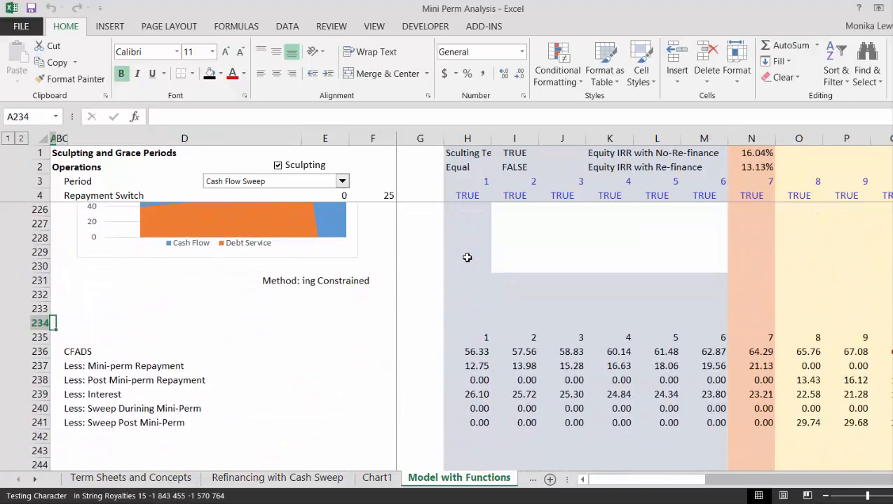
pyautogui.hotkey('ctrl', 'pageup')
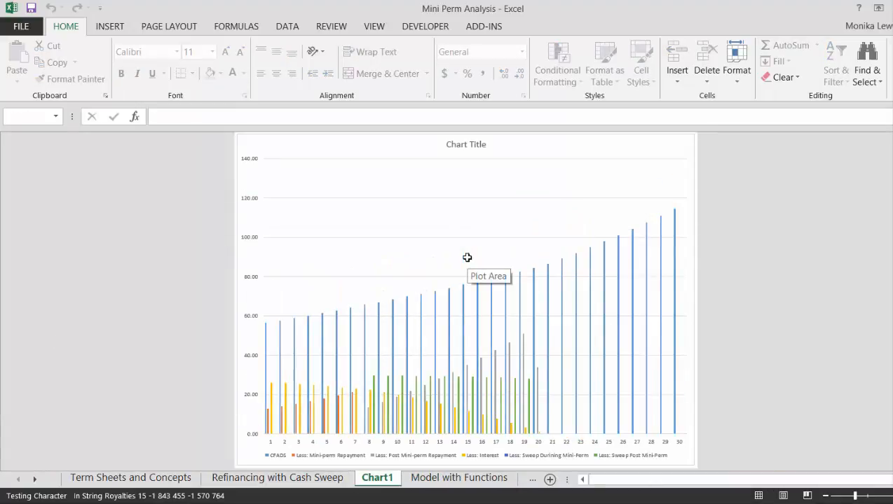
# Change the CFADS series in the chart to Stacked Line with Markers
pyautogui.rightClick(421, 324)
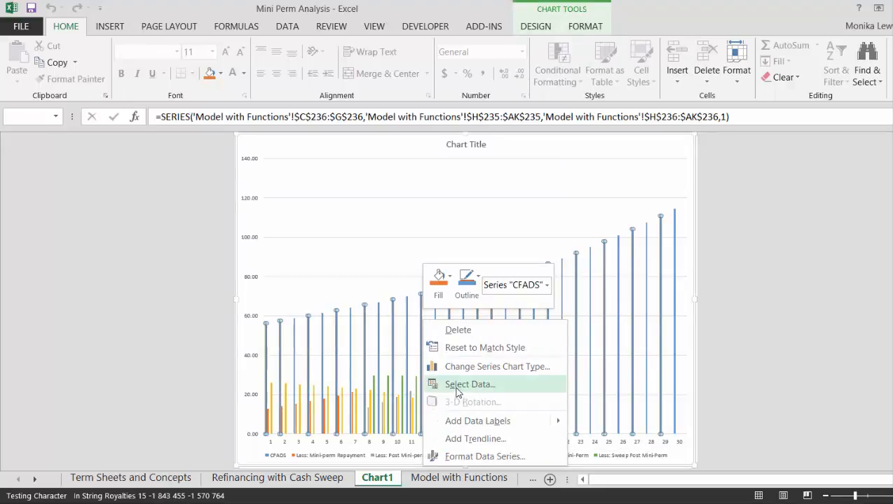
pyautogui.click(467, 369)
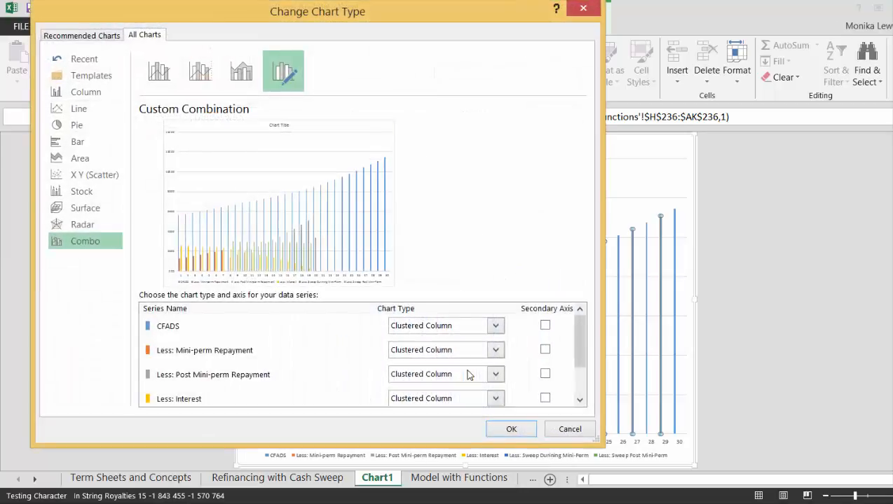
pyautogui.click(495, 326)
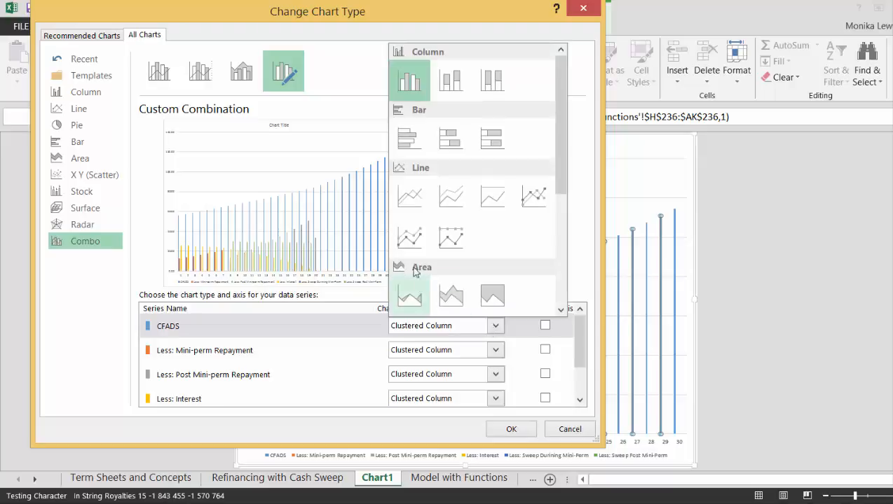
pyautogui.click(409, 237)
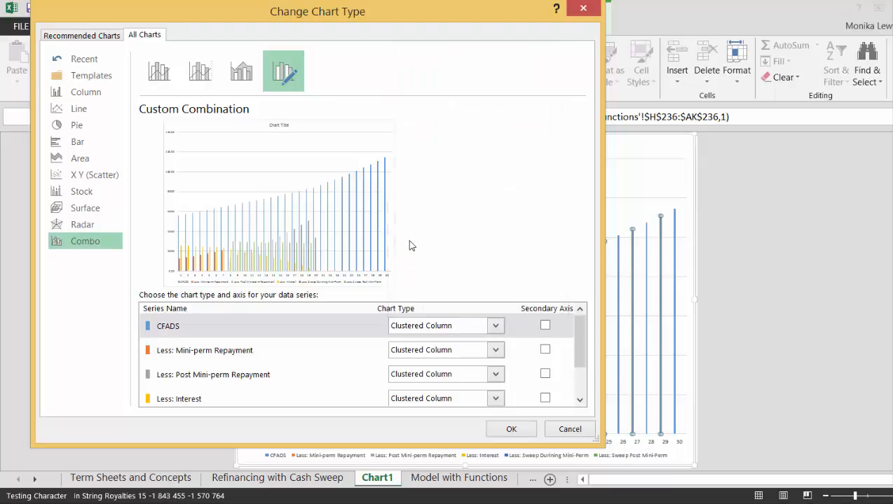
# Set the Mini-perm Repayment, Post Mini-perm Repayment and Interest series to Stacked Area
pyautogui.click(496, 350)
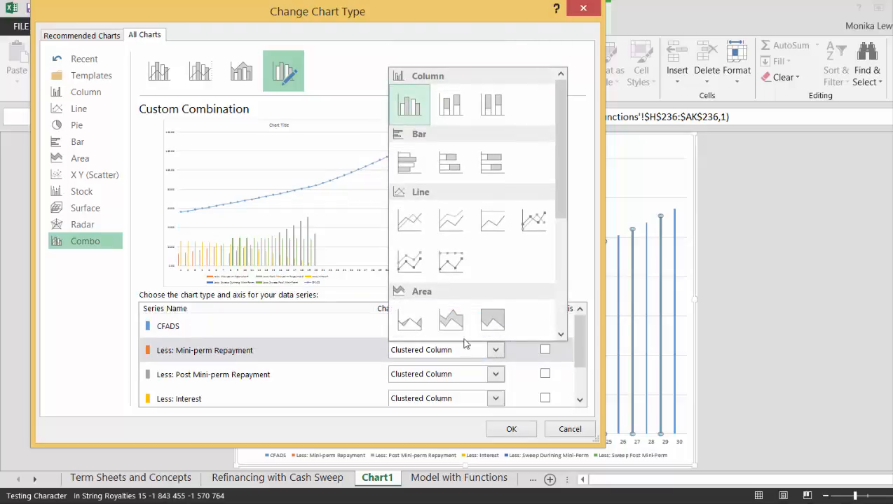
pyautogui.click(450, 319)
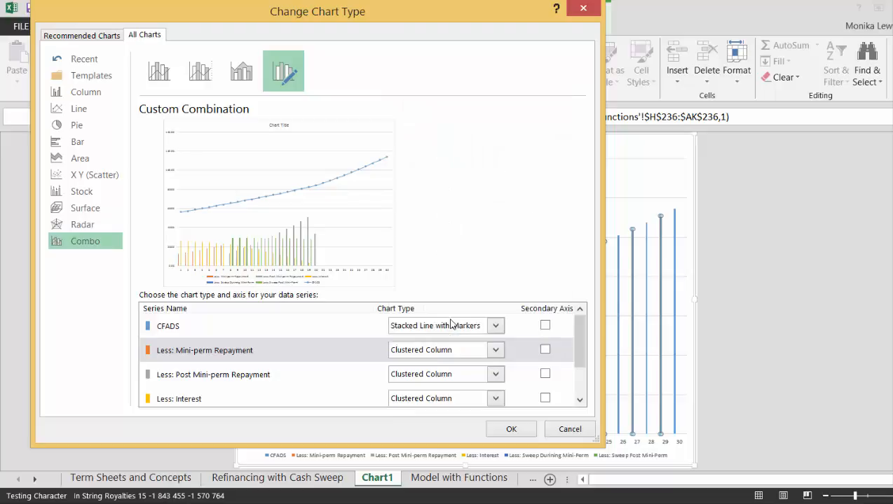
pyautogui.click(495, 374)
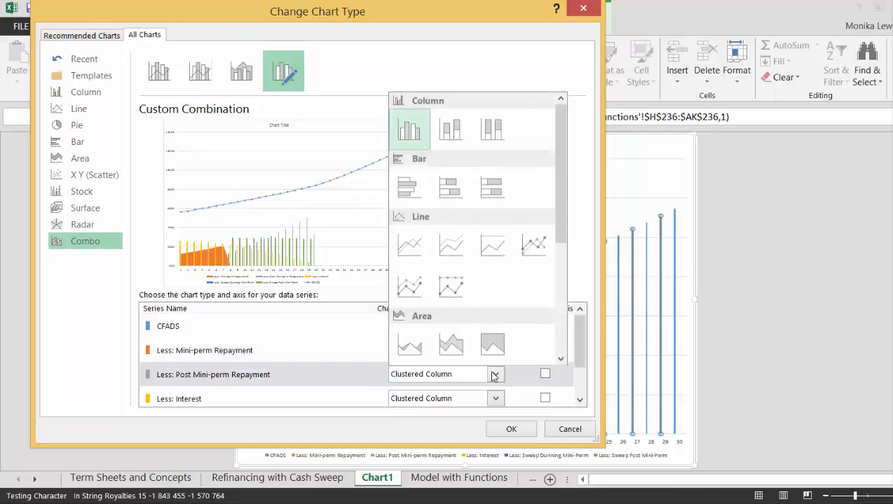
pyautogui.click(457, 349)
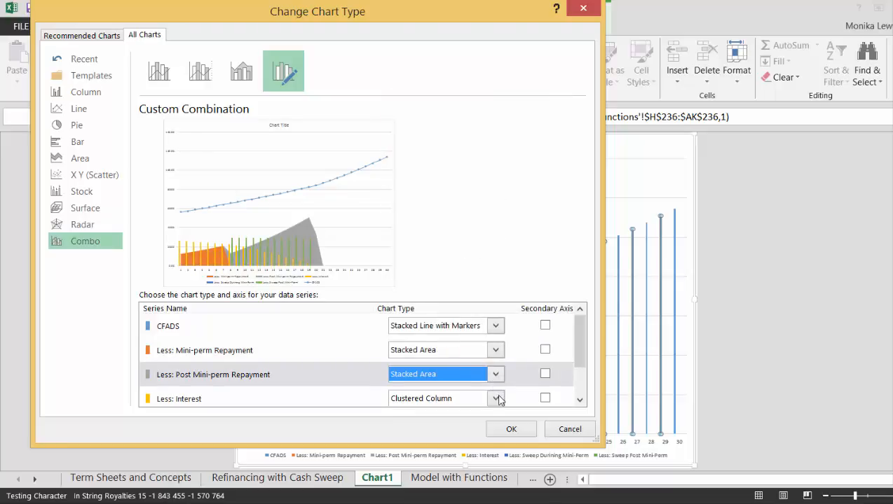
pyautogui.click(498, 399)
pyautogui.click(459, 368)
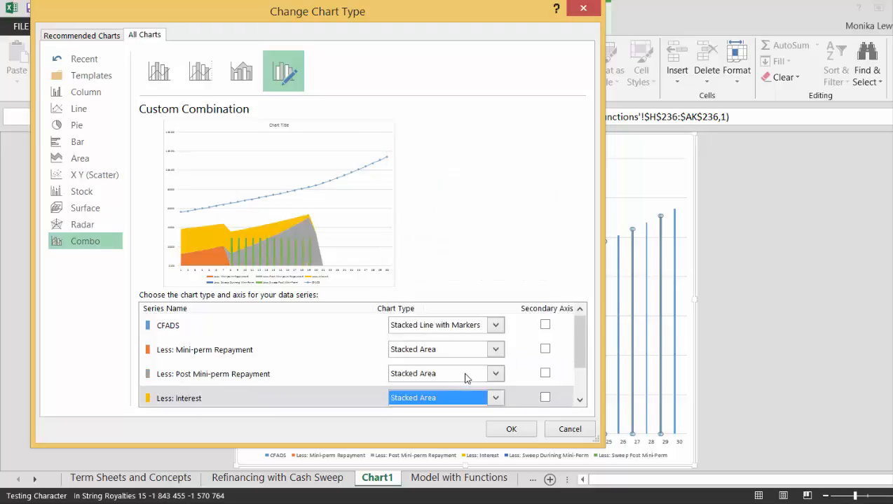
# Set both sweep series, during and post mini-perm, to Stacked Area and apply the custom combination chart
pyautogui.click(580, 401)
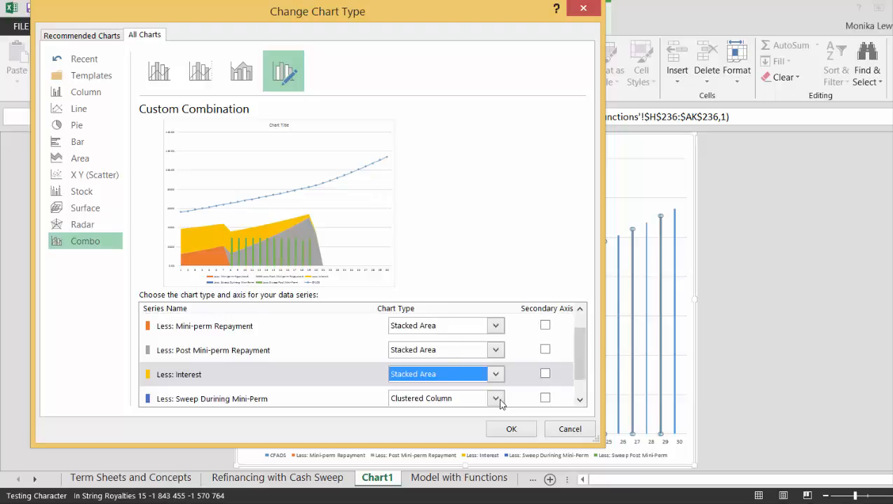
pyautogui.click(500, 403)
pyautogui.click(455, 370)
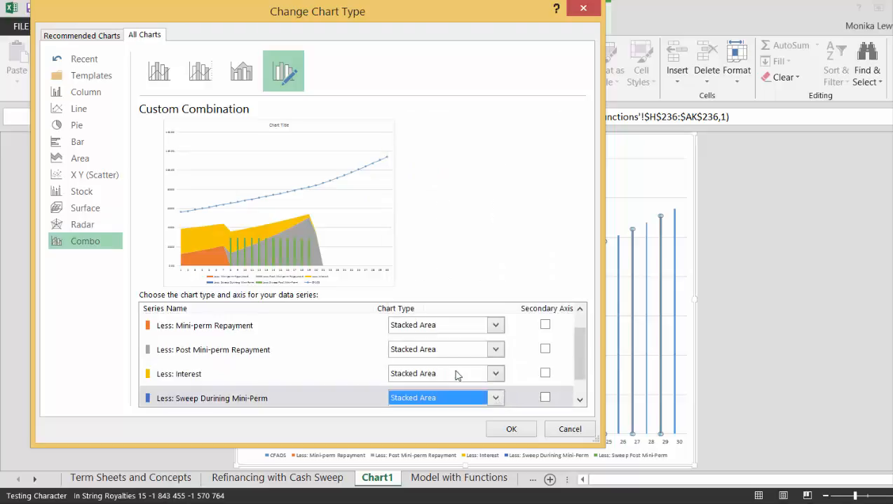
pyautogui.click(581, 401)
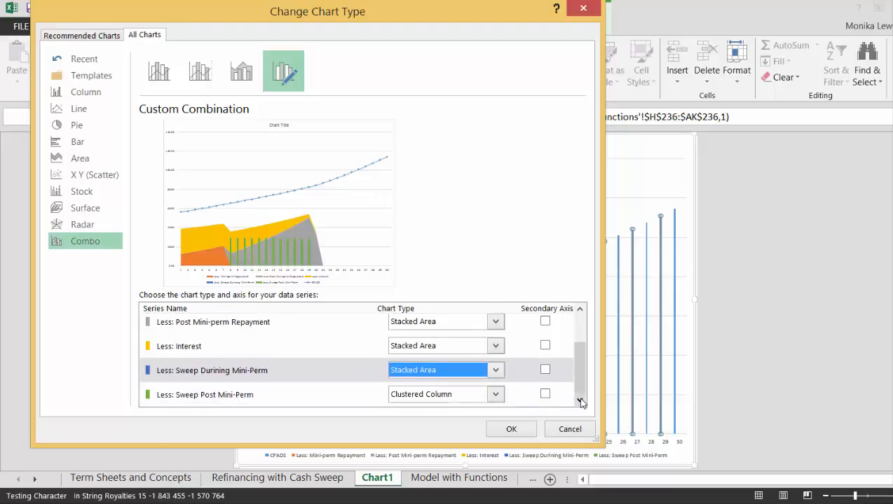
pyautogui.click(495, 395)
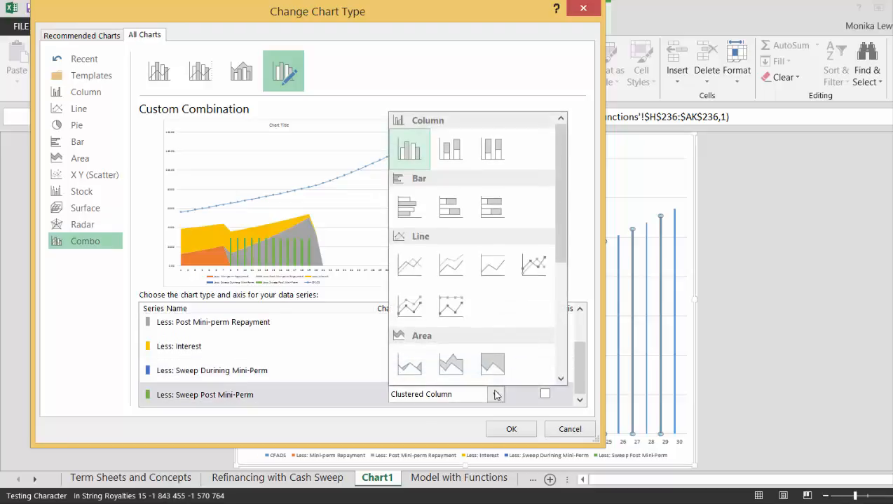
pyautogui.click(459, 377)
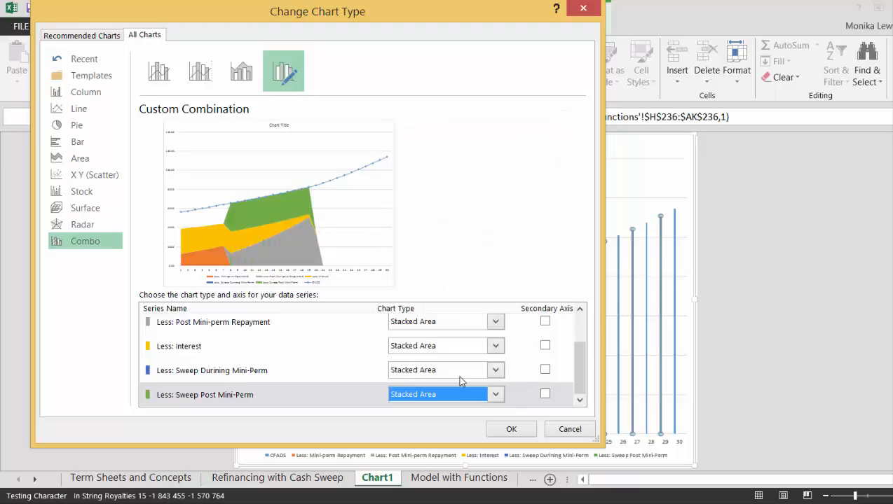
pyautogui.click(511, 430)
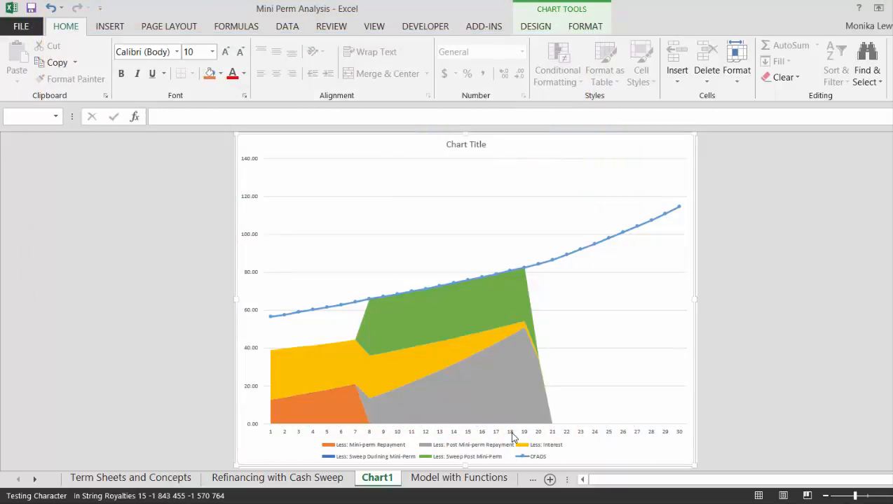
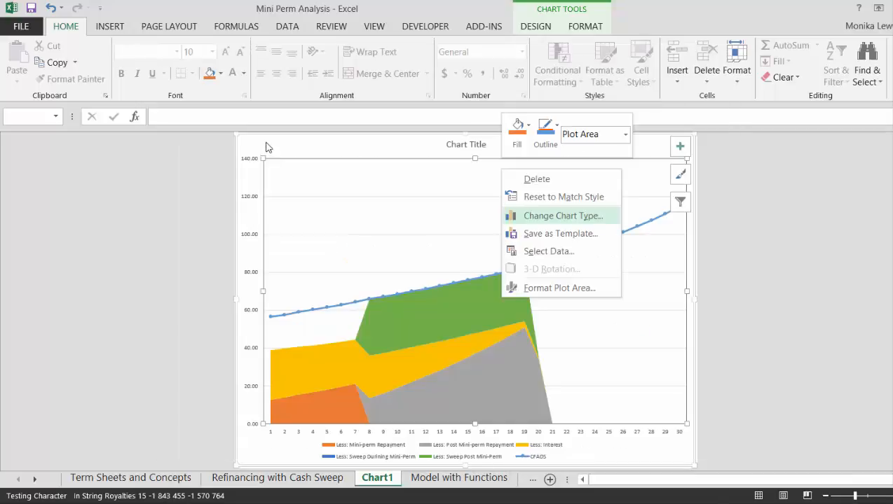
# Move the chart from its own sheet to be an object in the Model with Functions sheet
pyautogui.click(267, 146)
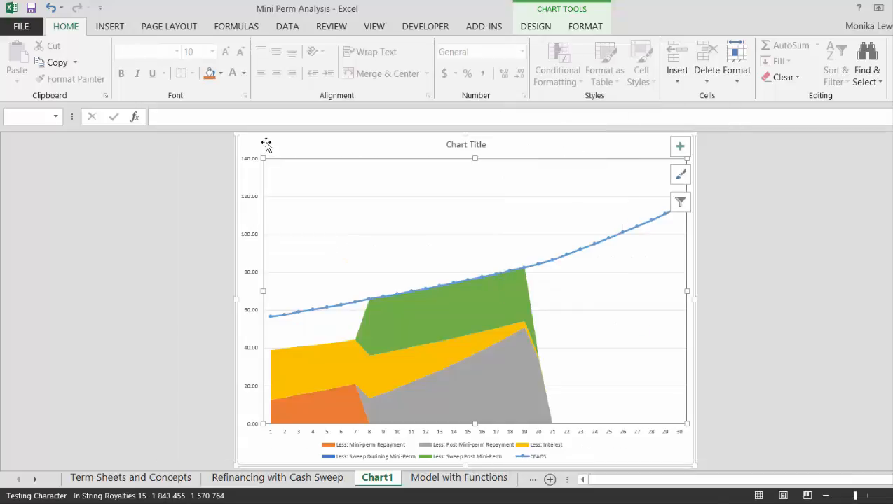
pyautogui.click(266, 144)
pyautogui.rightClick(265, 142)
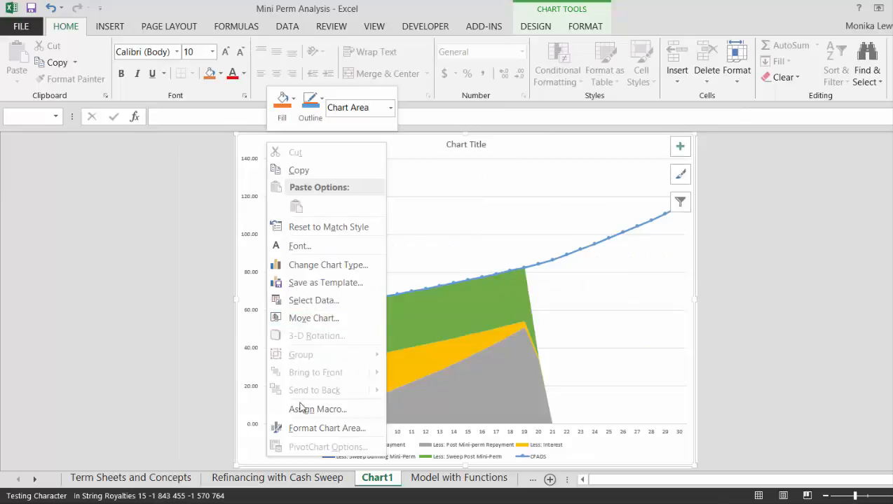
pyautogui.click(291, 318)
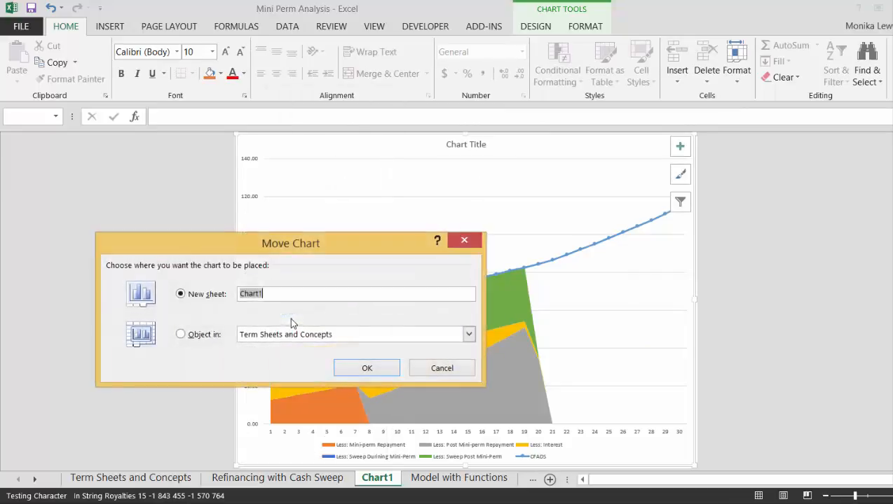
pyautogui.click(468, 335)
pyautogui.press('Down')
pyautogui.press('Down')
pyautogui.press('Down')
pyautogui.press('Down')
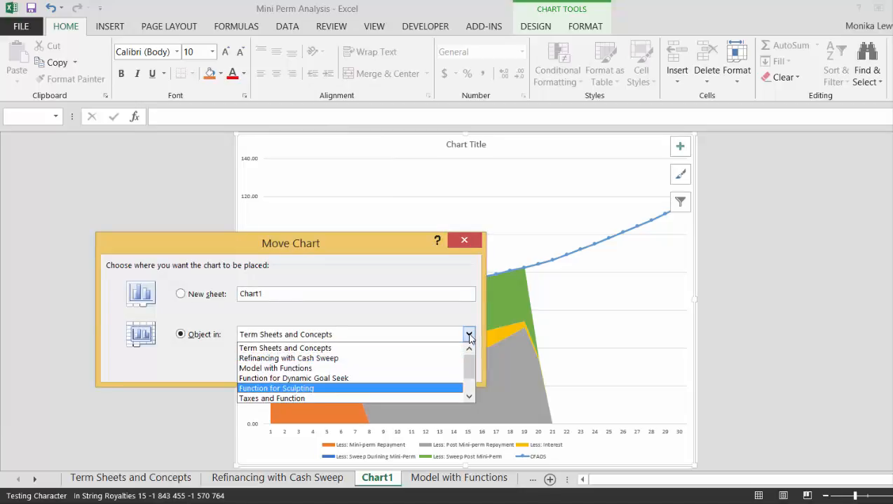
pyautogui.press('Down')
pyautogui.press('Up')
pyautogui.press('Up')
pyautogui.press('Up')
pyautogui.press('Up')
pyautogui.press('Up')
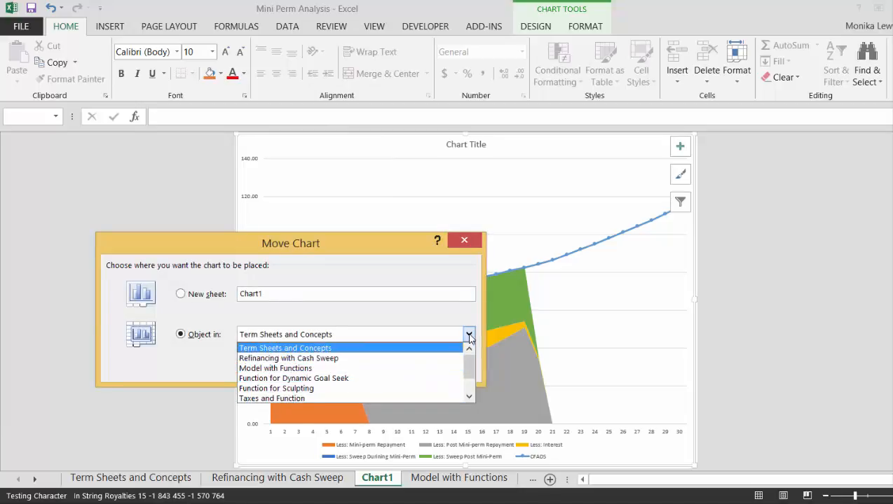
pyautogui.press('Down')
pyautogui.press('Down')
pyautogui.press('Return')
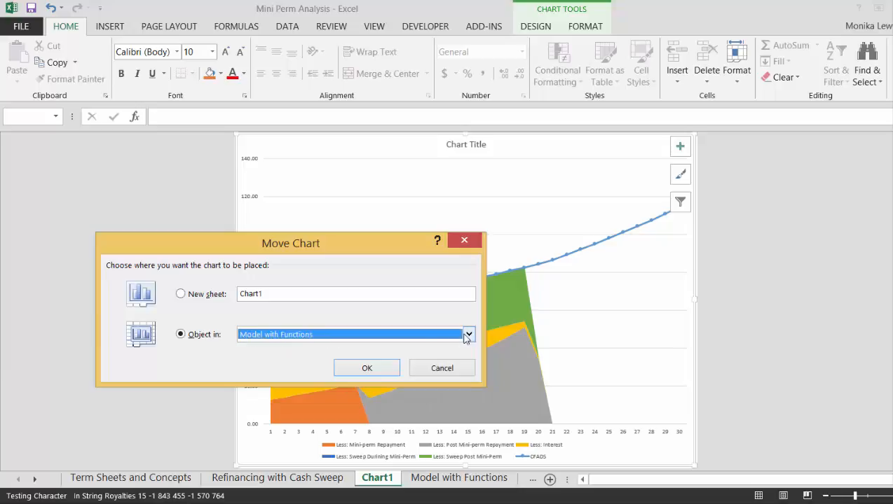
pyautogui.click(376, 370)
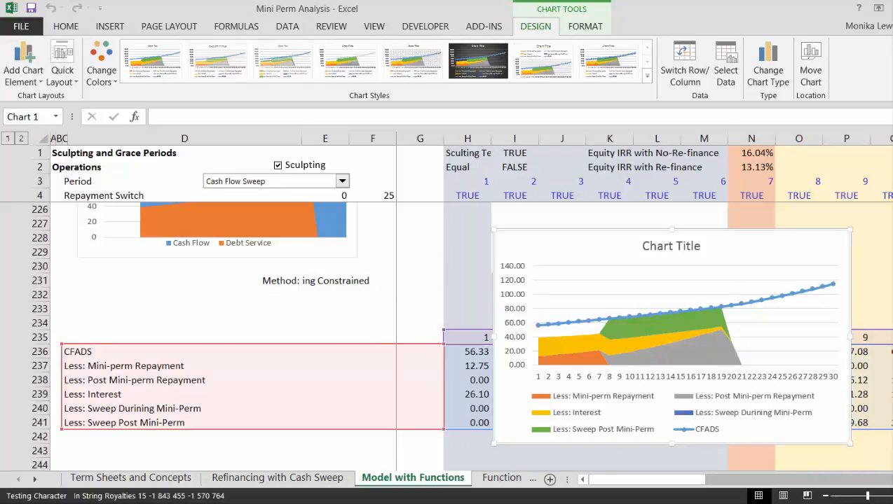
# Place the new chart above row 235 from column H, beside the cash flow chart, and narrow it to end in column N
pyautogui.scroll(3, 667, 360)
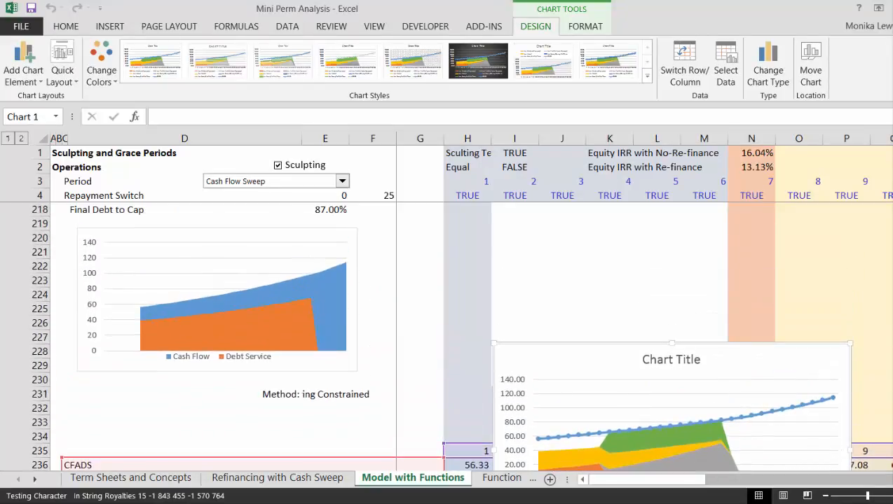
pyautogui.moveTo(599, 353); pyautogui.dragTo(546, 214)
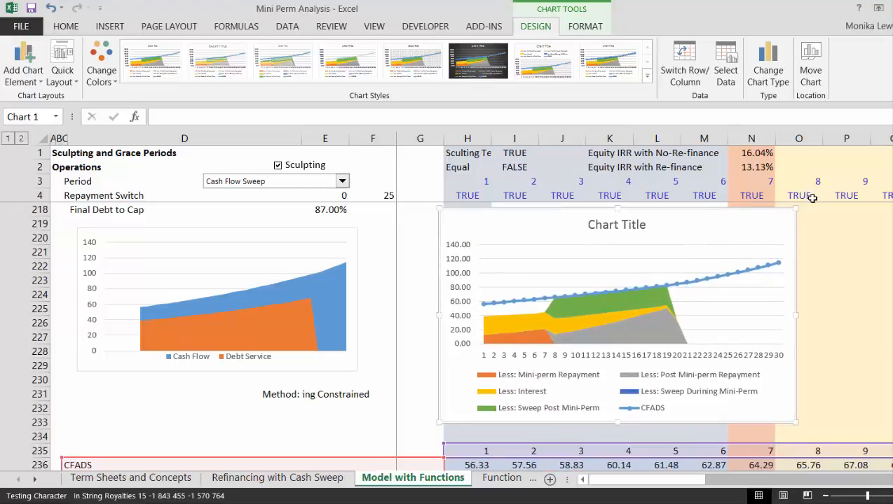
pyautogui.moveTo(796, 209); pyautogui.dragTo(743, 212)
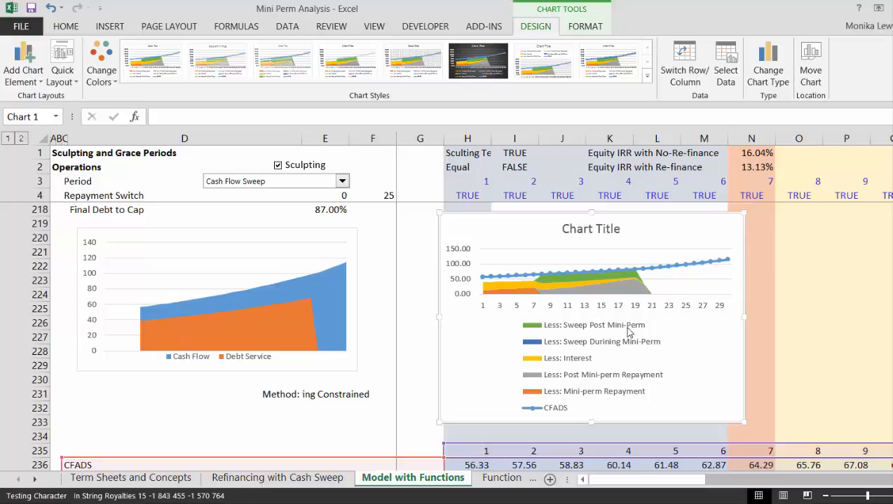
# Stretch the plot area down to the chart's lower edge and fit a wide, short legend above the CFADS line
pyautogui.click(670, 289)
pyautogui.moveTo(732, 295); pyautogui.dragTo(732, 404)
pyautogui.click(599, 357)
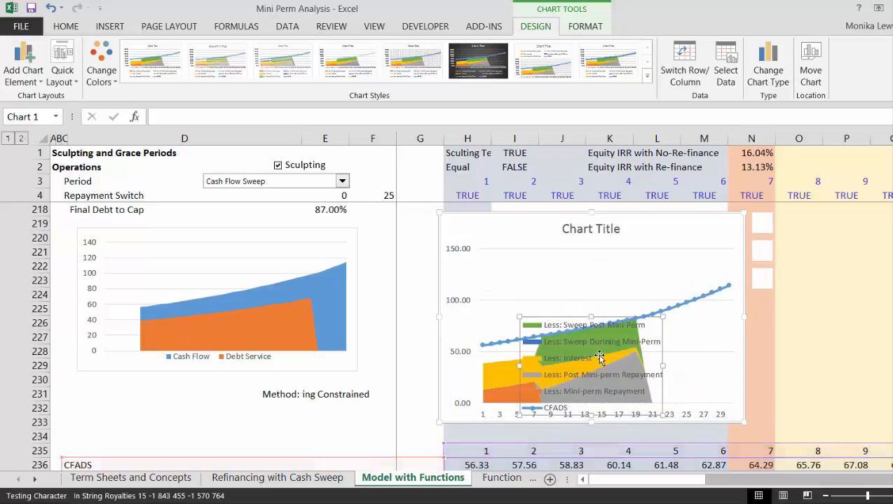
pyautogui.moveTo(599, 357); pyautogui.dragTo(566, 268)
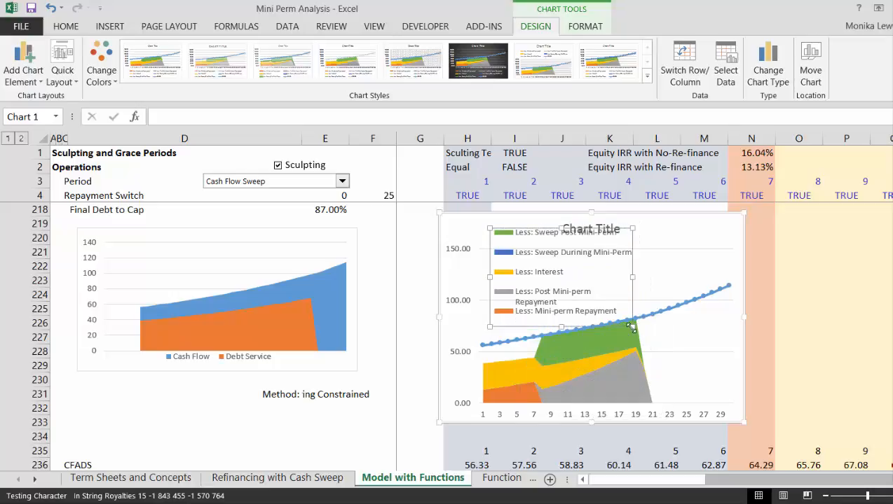
pyautogui.moveTo(632, 327); pyautogui.dragTo(700, 274)
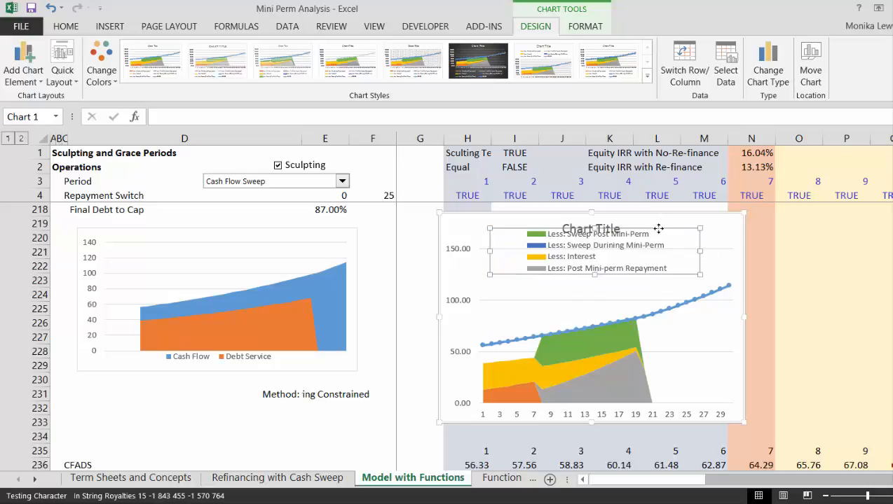
pyautogui.moveTo(658, 228); pyautogui.dragTo(626, 263)
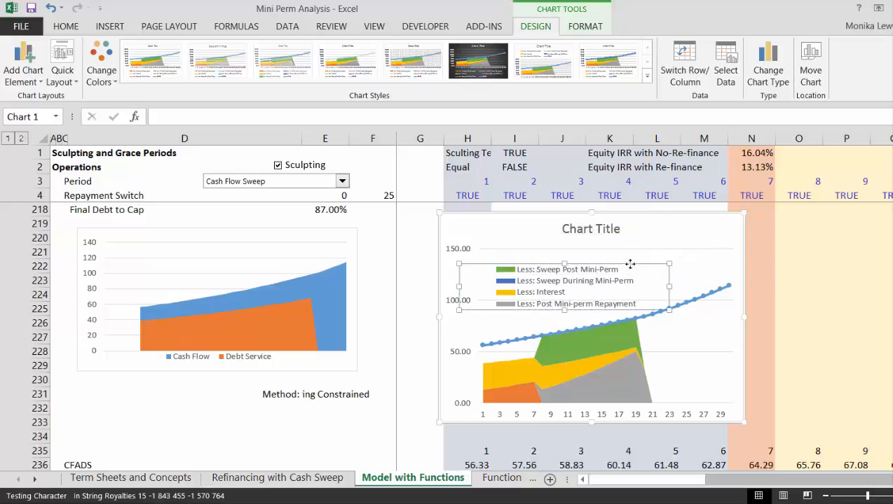
pyautogui.click(684, 245)
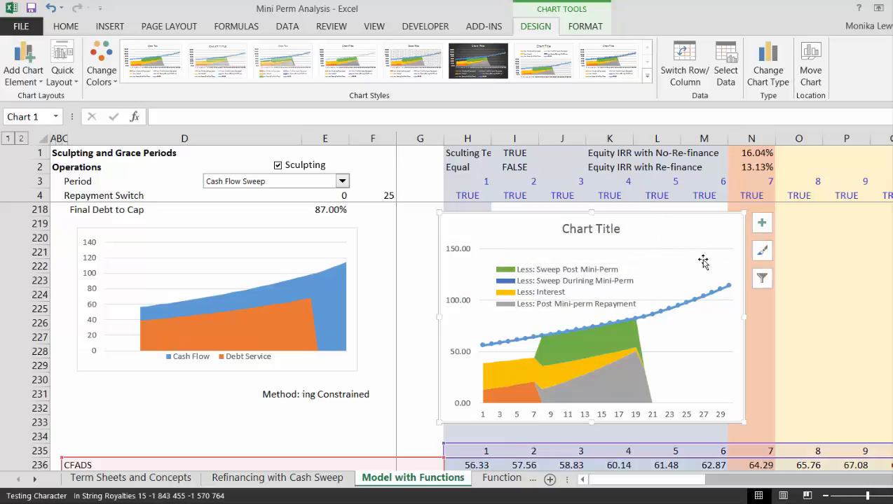
# Extend the plot area up to the chart's upper edge and delete the chart title
pyautogui.click(703, 262)
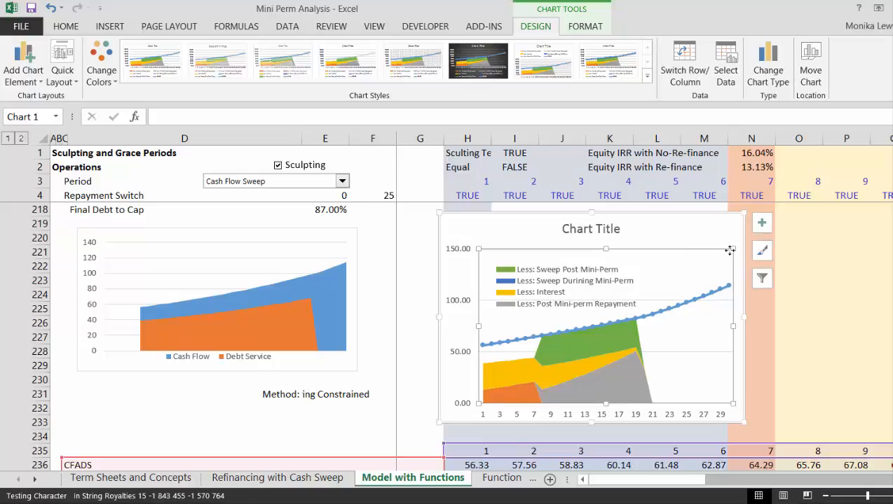
pyautogui.moveTo(730, 250); pyautogui.dragTo(727, 227)
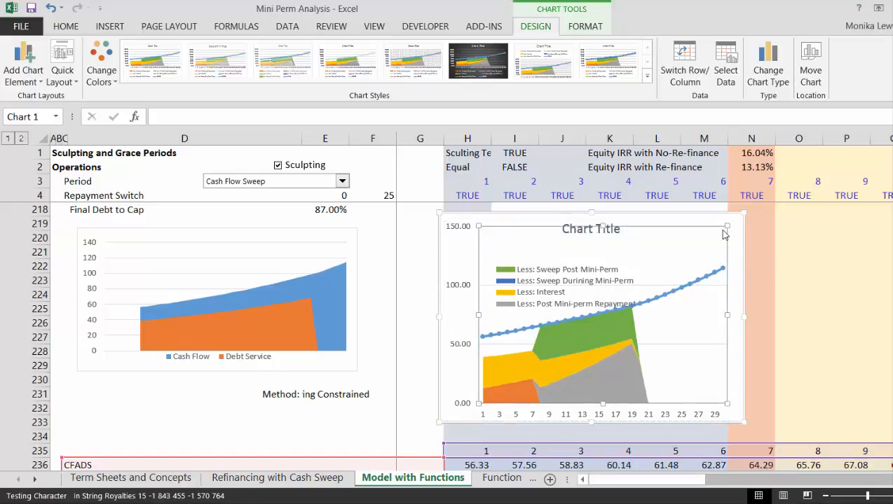
pyautogui.click(599, 283)
pyautogui.click(578, 236)
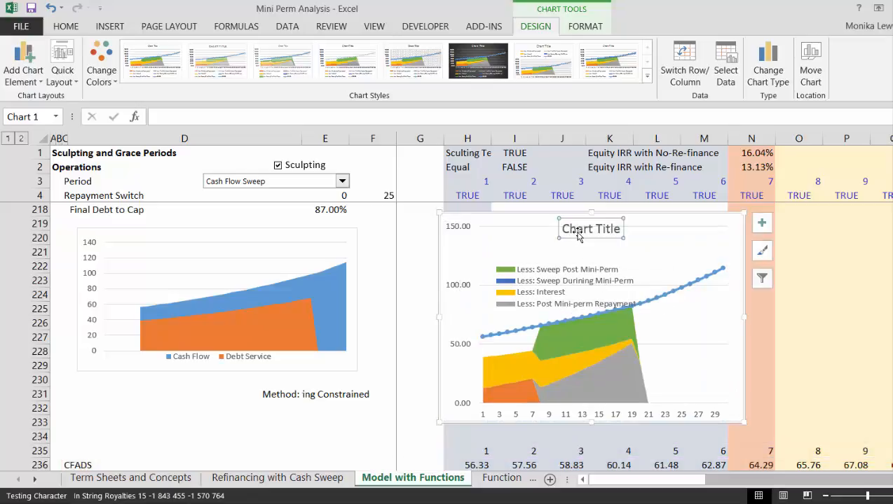
pyautogui.press('Delete')
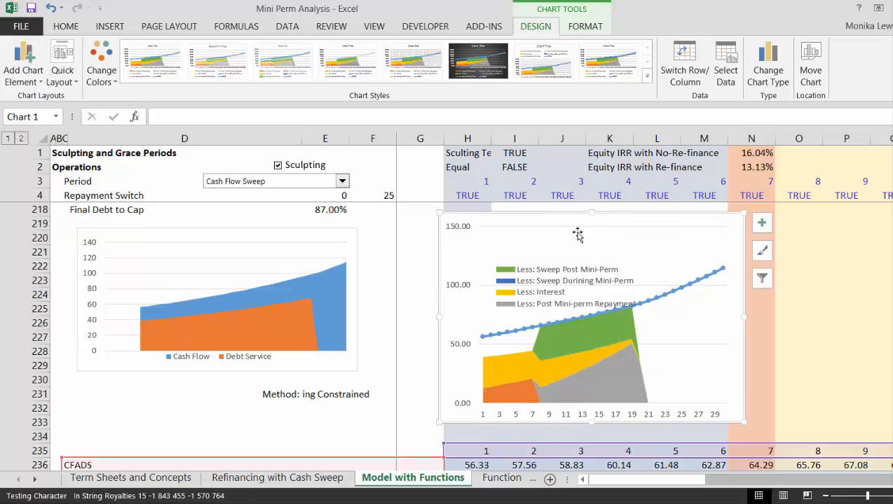
# Raise the legend to just below the 150.00 gridline and deselect the chart
pyautogui.click(567, 272)
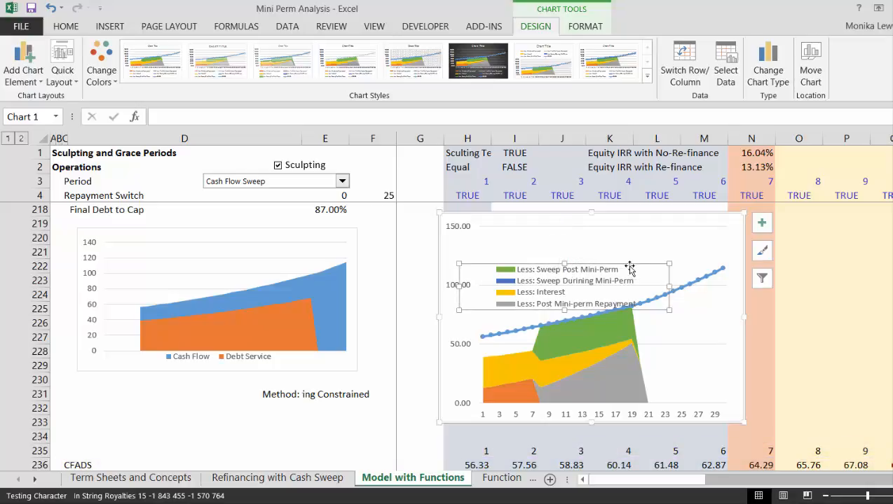
pyautogui.moveTo(645, 272); pyautogui.dragTo(661, 239)
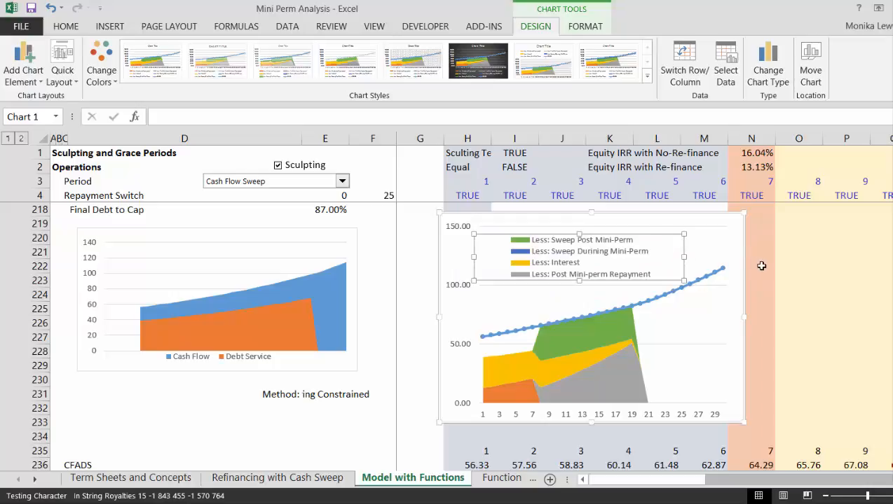
pyautogui.click(816, 257)
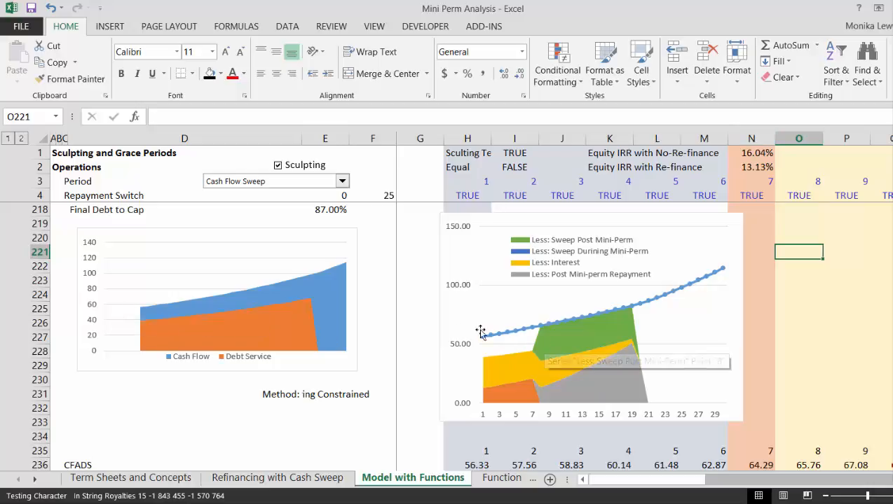
# Enlarge the Cash Flow and Debt Service chart to about row 233, and lower the new chart to start at row 219
pyautogui.click(348, 365)
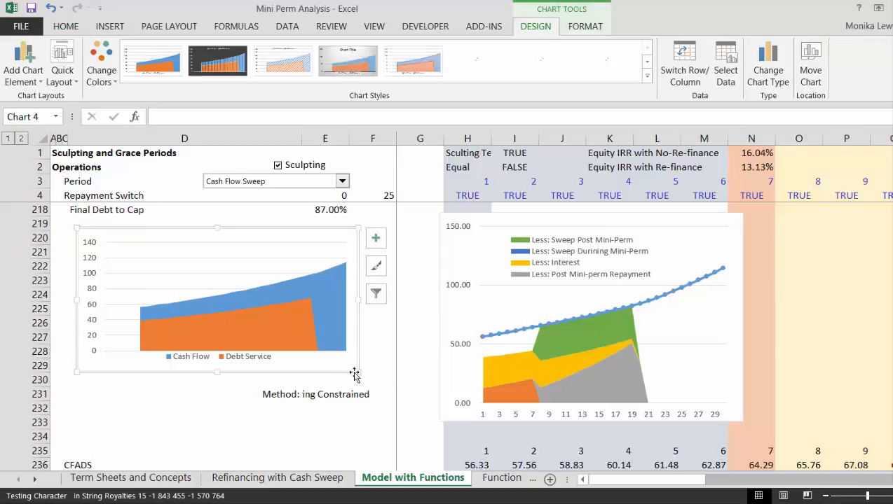
pyautogui.moveTo(356, 372); pyautogui.dragTo(393, 424)
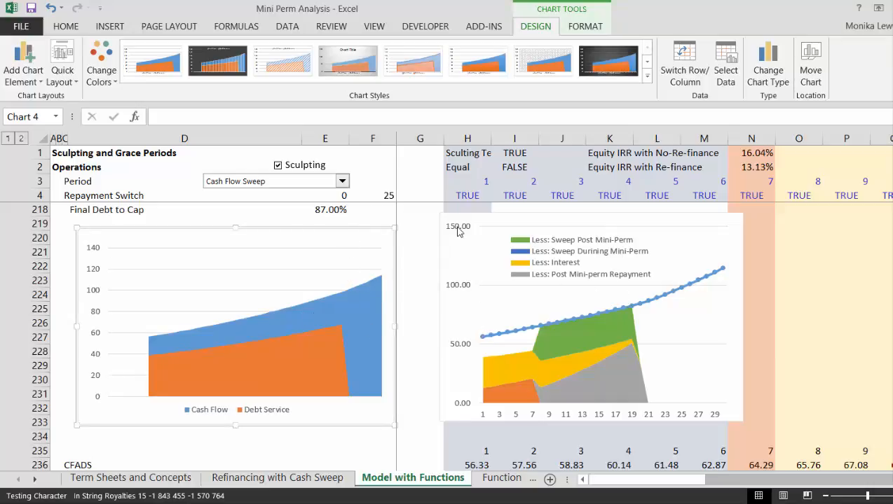
pyautogui.moveTo(454, 214); pyautogui.dragTo(459, 225)
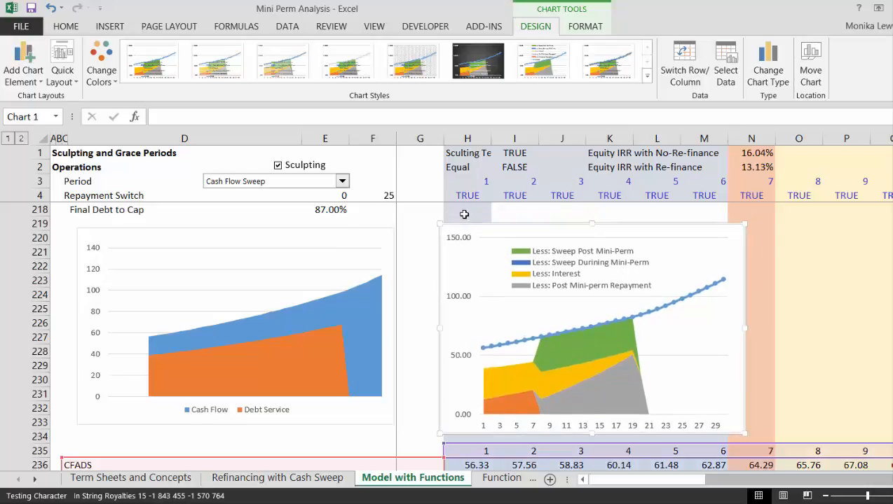
# Enter the heading "After Re-financing" in H218 above the new chart and go to cell B219
pyautogui.click(464, 214)
pyautogui.write('Af')
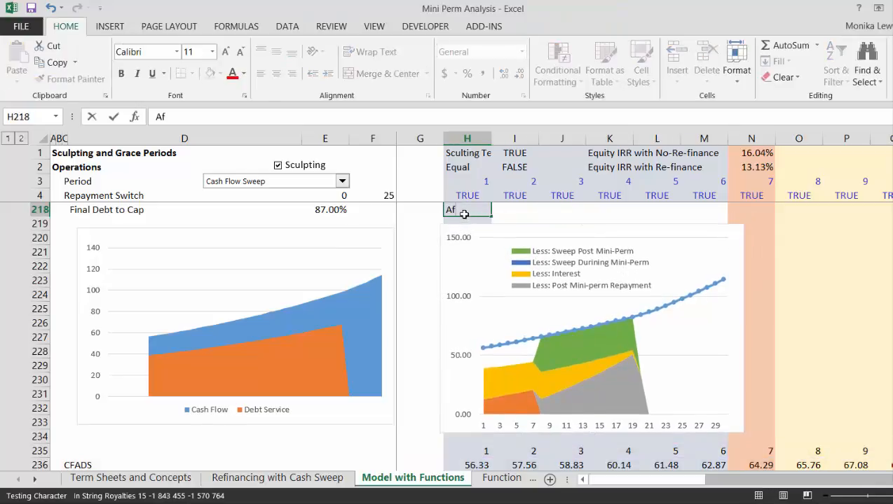
pyautogui.write('ter Re-financing')
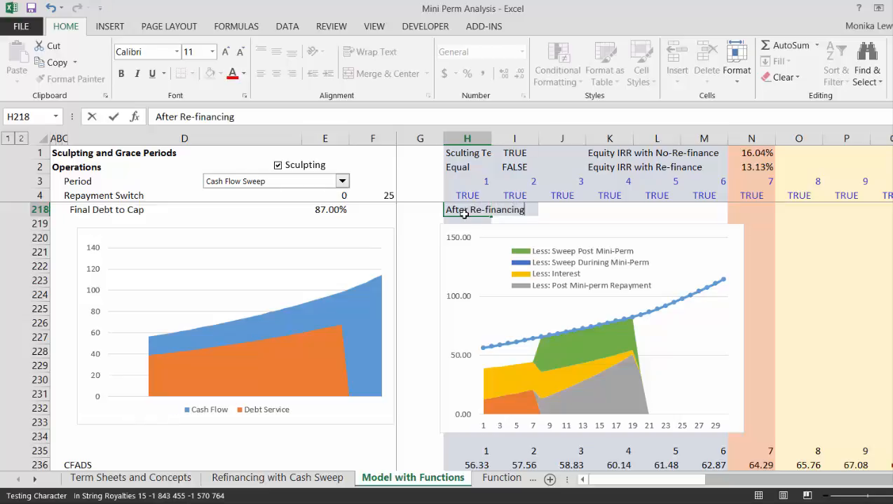
pyautogui.hotkey('ctrl', 'Return')
pyautogui.press('Return')
pyautogui.press('Left')
pyautogui.press('Left')
pyautogui.press('Left')
pyautogui.press('Left')
pyautogui.press('Left')
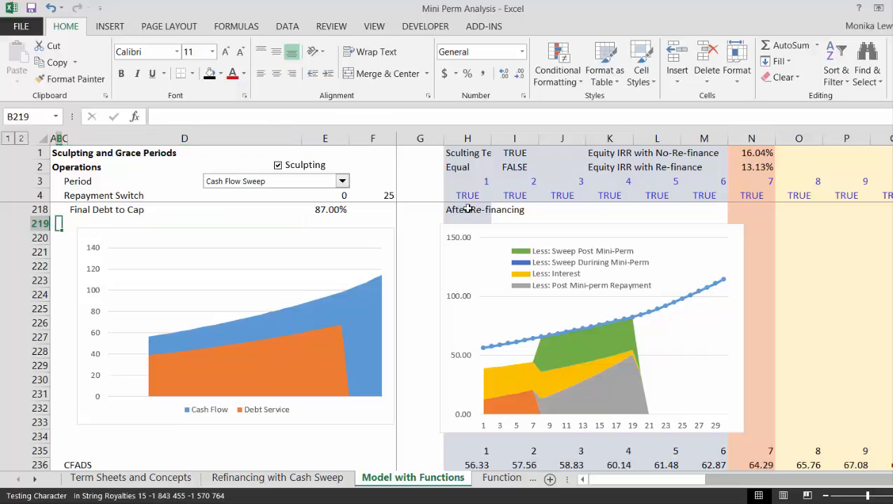
# Test the chart with the Equity Re-financing and Cash Flow Sweep scenarios, and set the scenario to Re-financing Loan at Debt Tenor
pyautogui.click(342, 182)
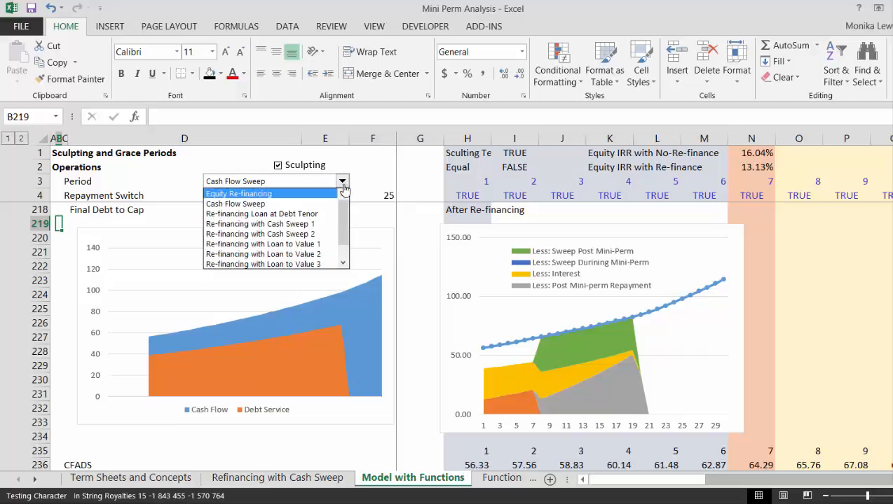
pyautogui.click(344, 191)
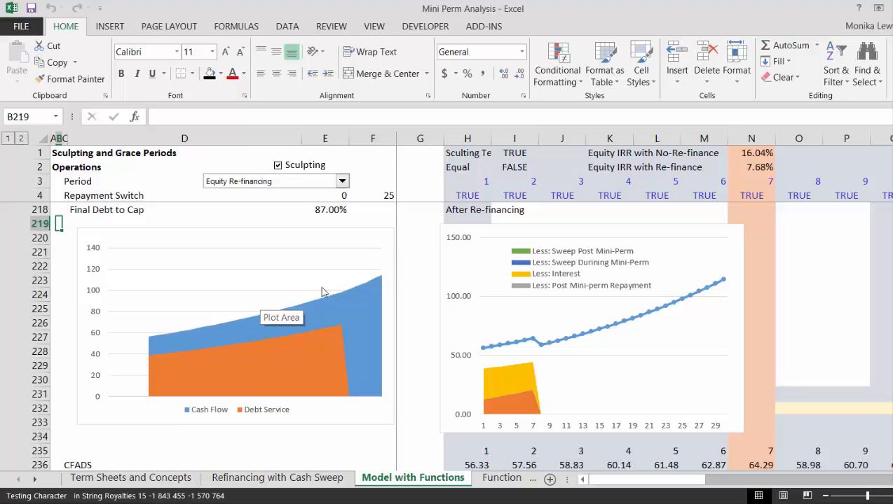
pyautogui.click(342, 182)
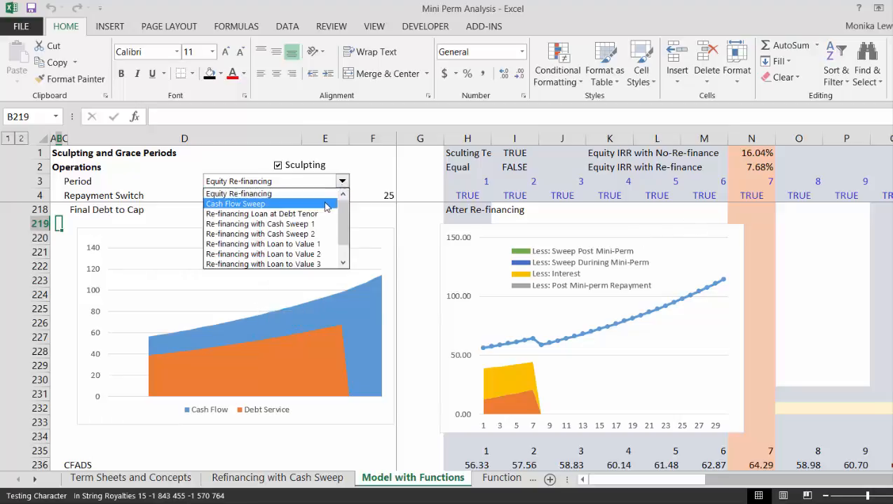
pyautogui.click(321, 204)
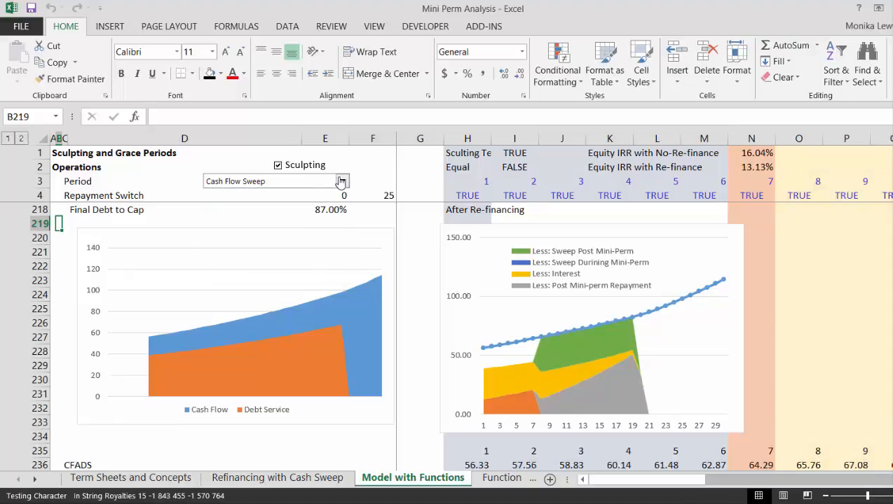
pyautogui.click(342, 182)
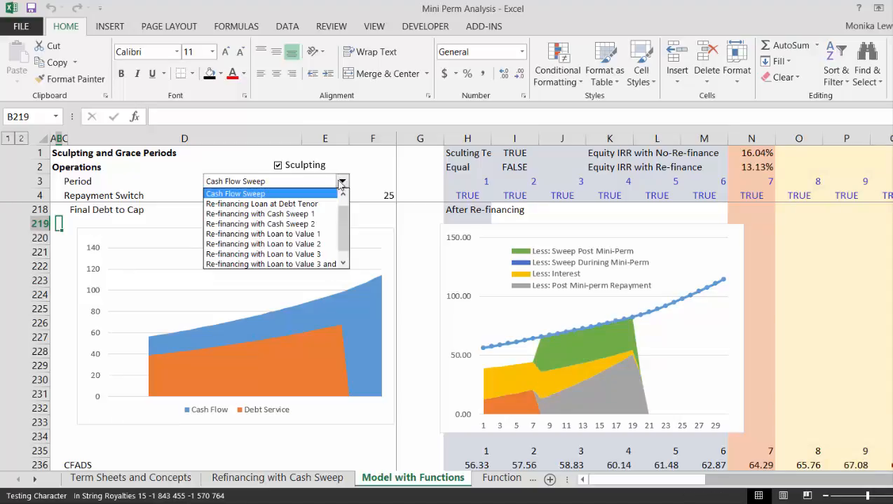
pyautogui.click(323, 211)
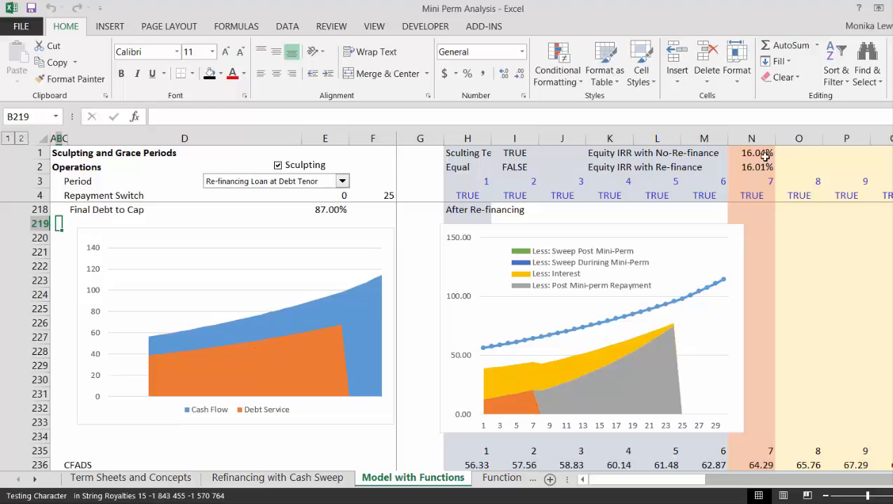
# Test the chart with the Re-financing with Cash Sweep 1 and Cash Sweep 2 scenarios
pyautogui.click(342, 181)
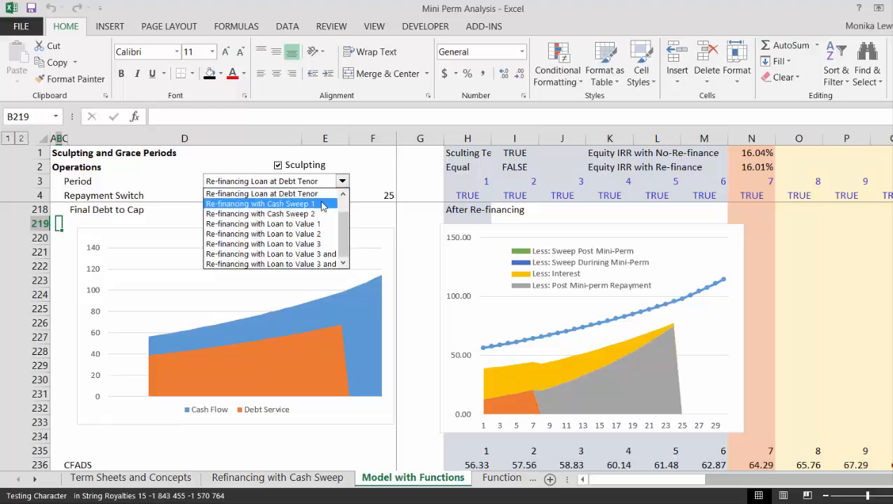
pyautogui.click(325, 203)
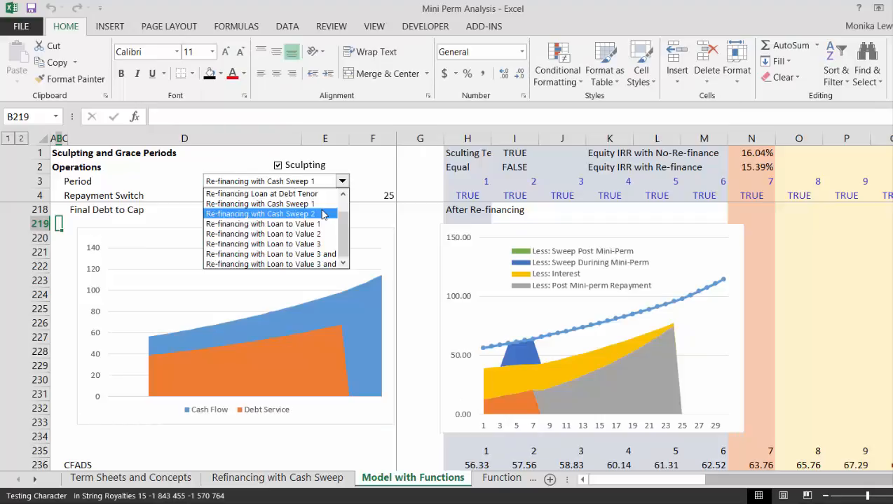
pyautogui.click(323, 214)
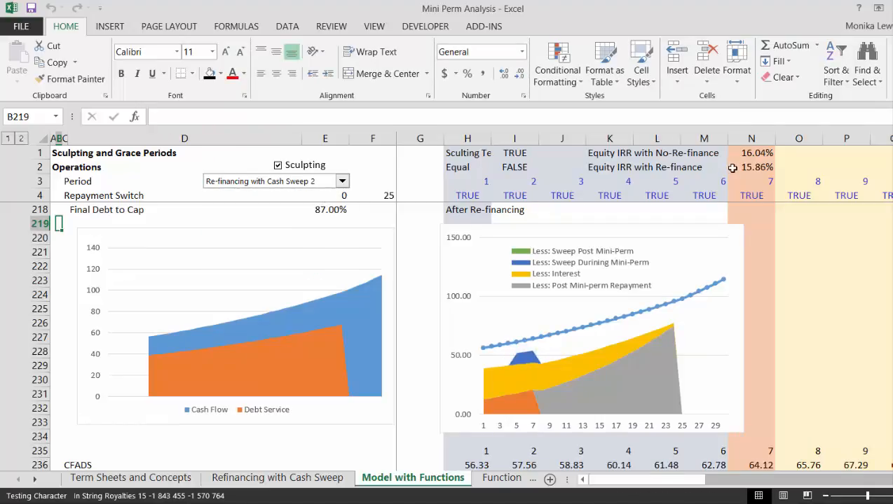
# Compare the chart and equity IRR under the Re-financing with Loan to Value 1, 2 and 3 scenarios
pyautogui.click(342, 181)
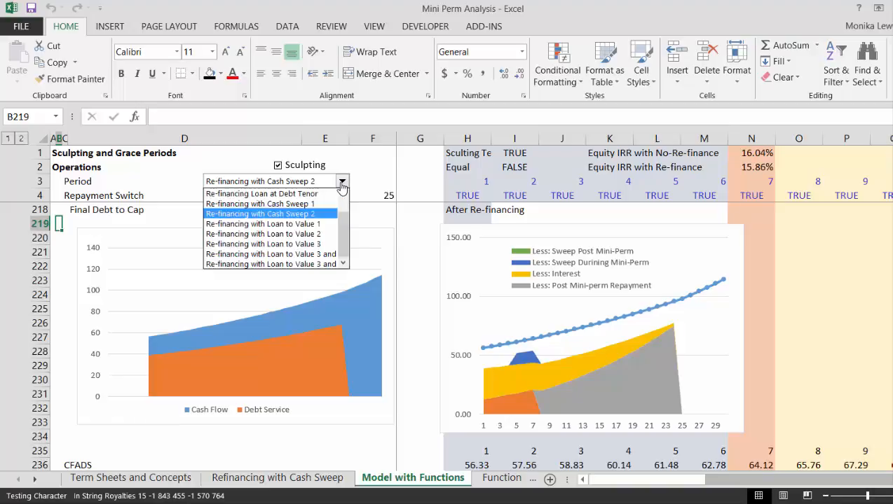
pyautogui.click(315, 213)
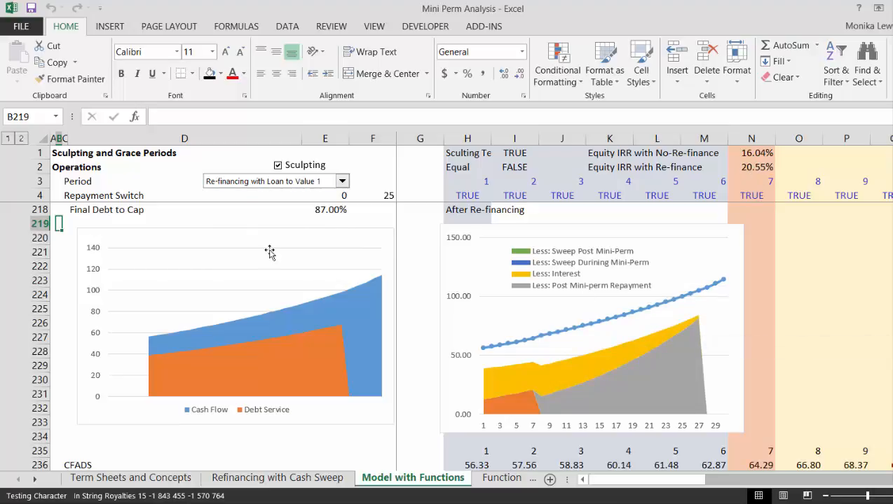
pyautogui.click(343, 183)
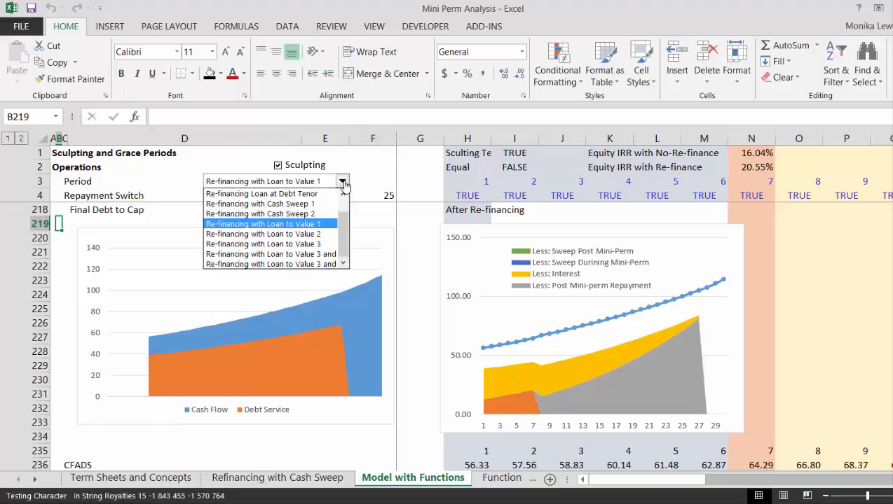
pyautogui.click(313, 234)
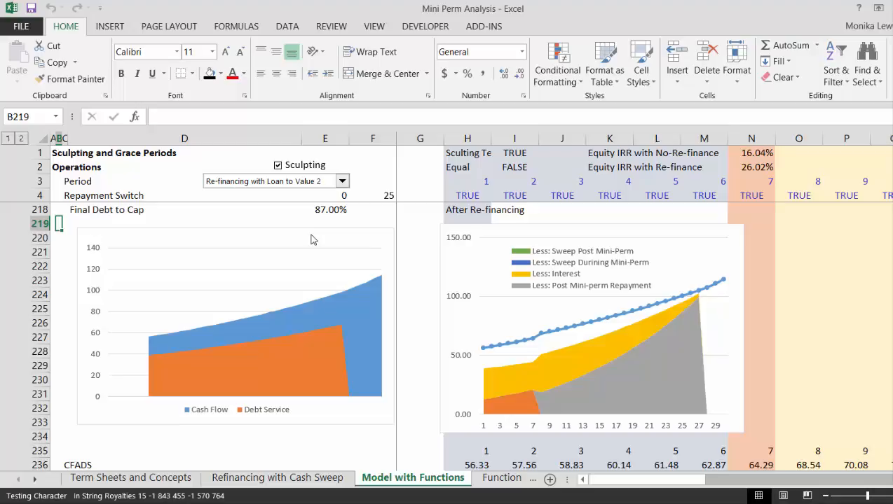
pyautogui.click(343, 182)
pyautogui.click(316, 247)
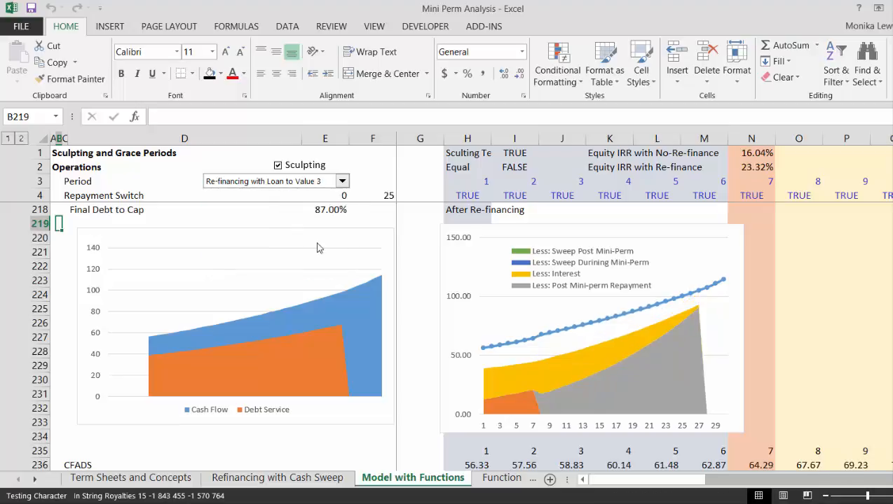
# Test the first combined "Loan to Value 3 and" scenario, and set the scenario back to Re-financing with Loan to Value 3
pyautogui.click(343, 182)
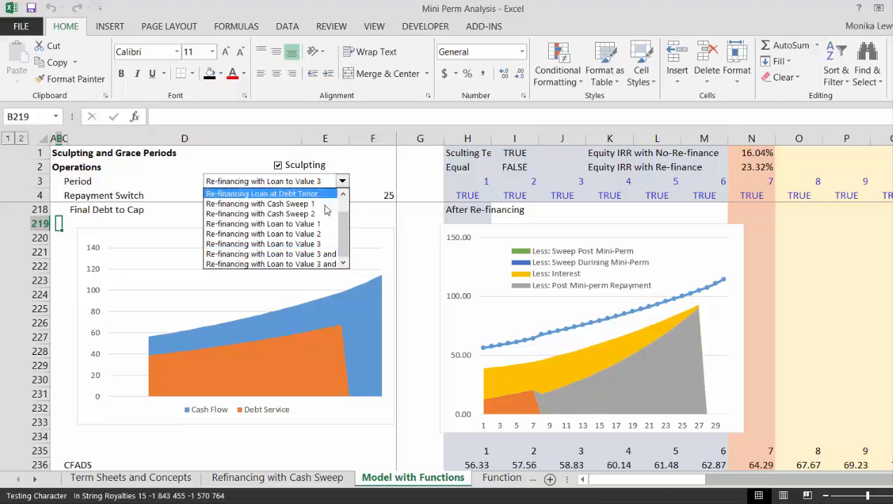
pyautogui.click(314, 260)
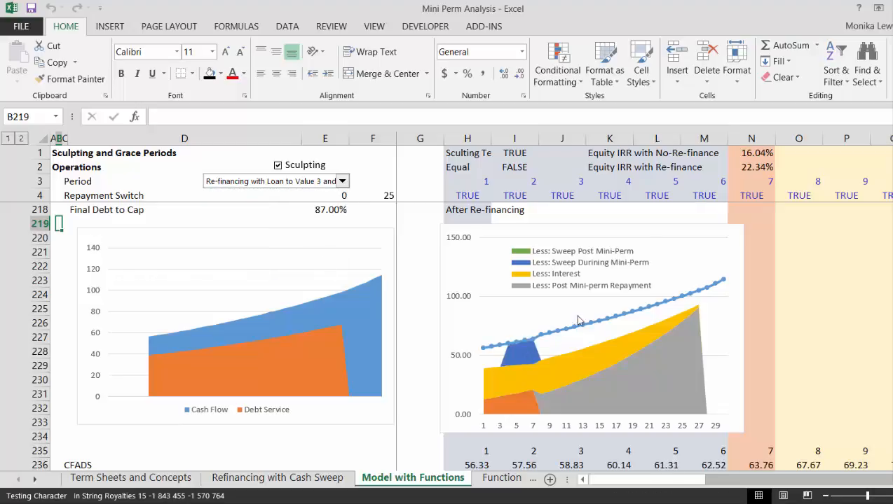
pyautogui.click(343, 184)
pyautogui.press('Up')
pyautogui.press('Return')
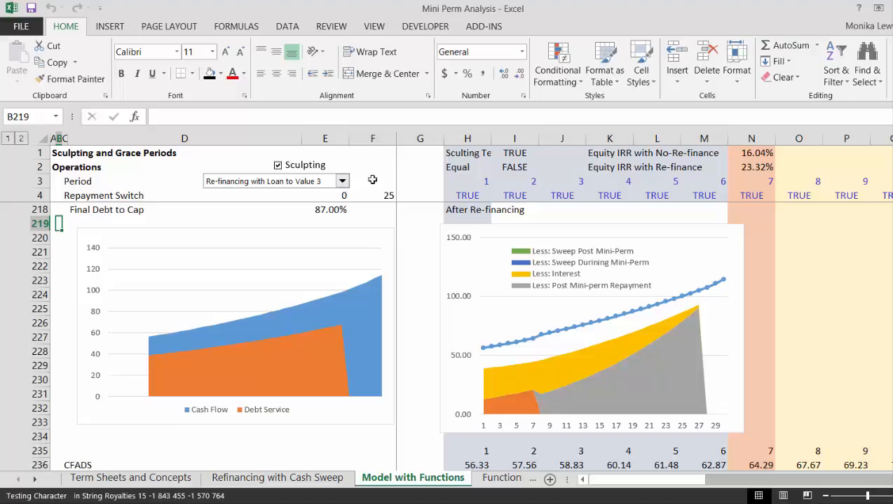
# Save the workbook as Mini Perm Analysis in macro-enabled format, replacing the existing file
pyautogui.click(377, 178)
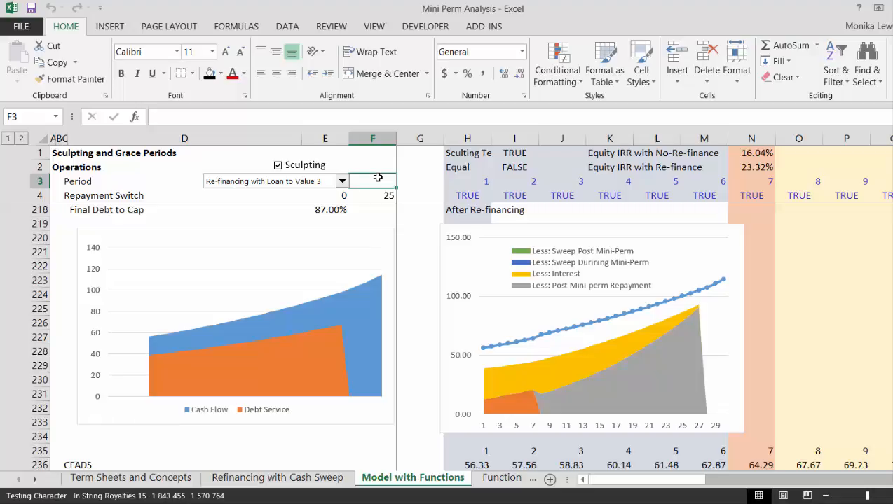
pyautogui.press('F12')
pyautogui.press('Return')
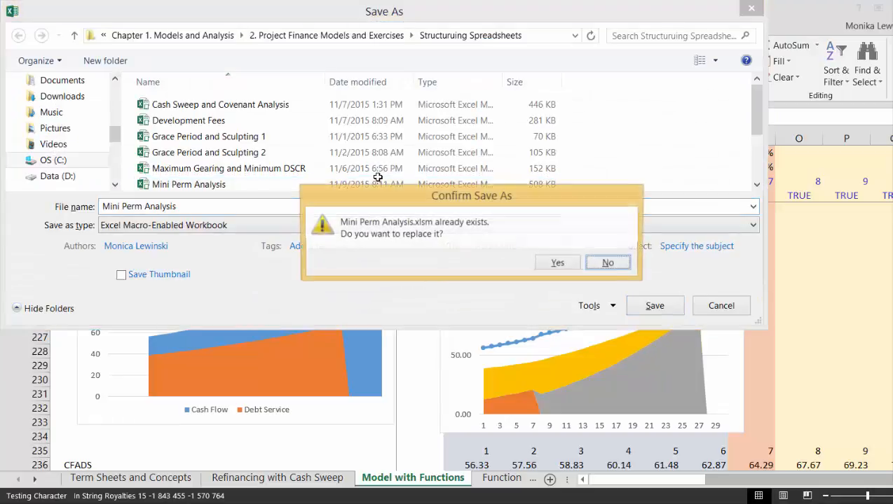
pyautogui.press('Left')
pyautogui.press('Return')
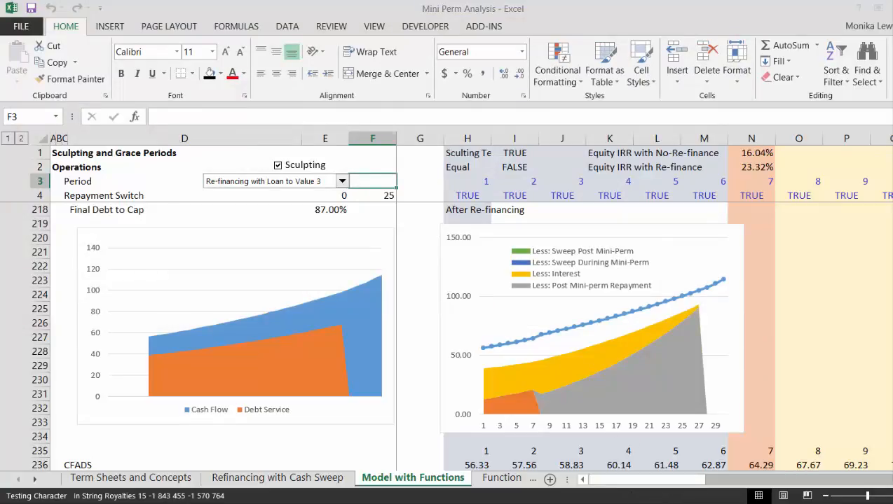
pyautogui.click(830, 459)
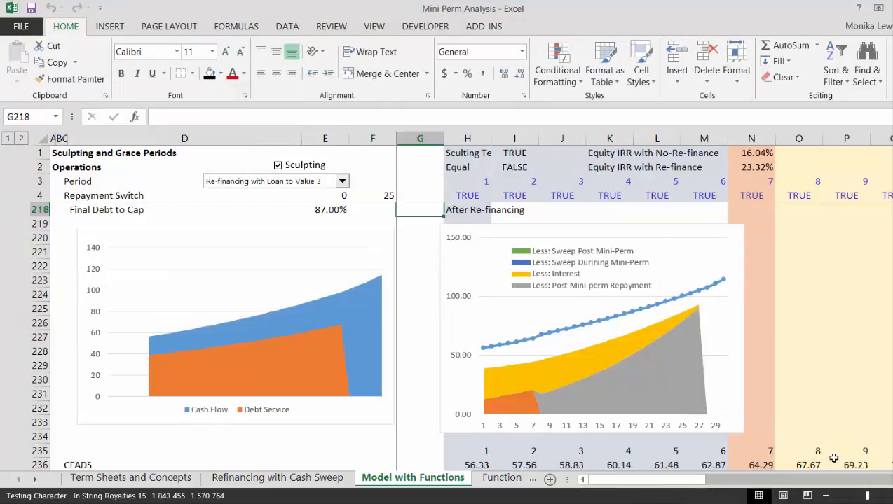